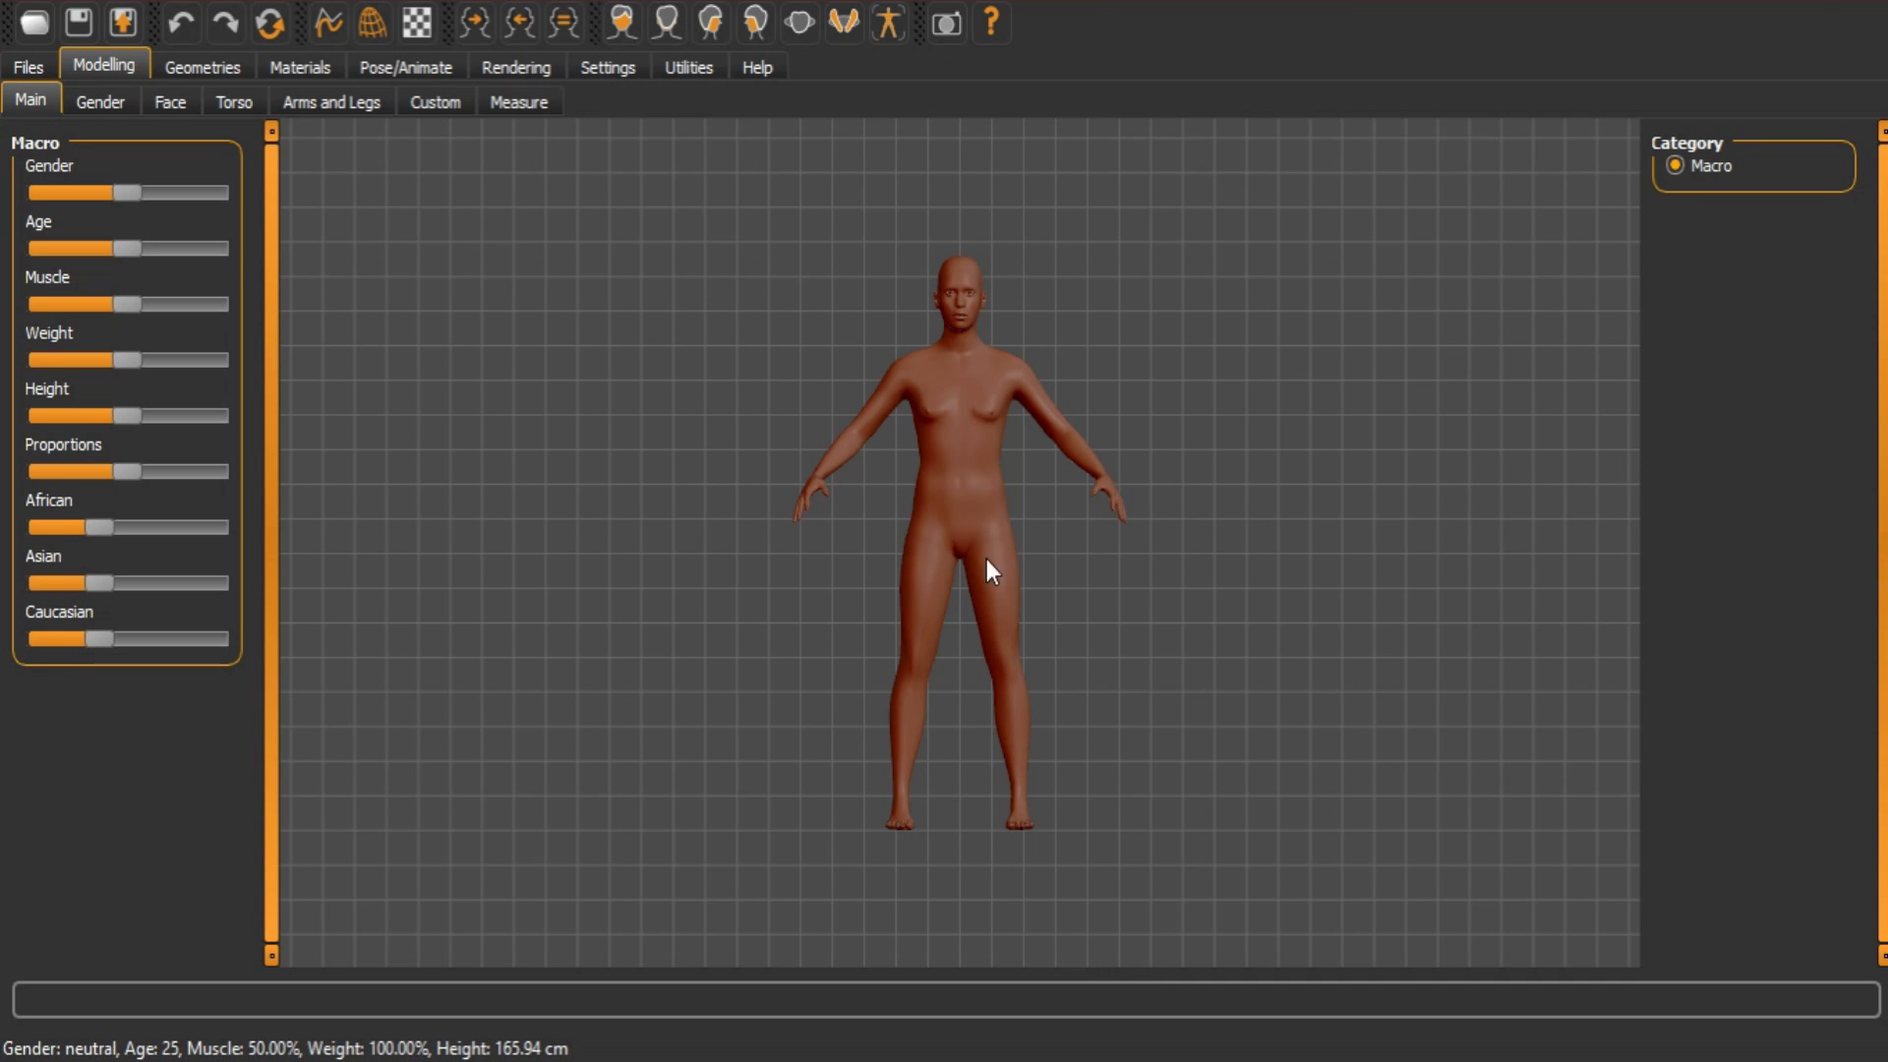
Drag the Gender slider fully male and set the Age slider to 39
{"action": "left_click_drag", "start_coordinate": [1040, 449], "coordinate": [1029, 506]}
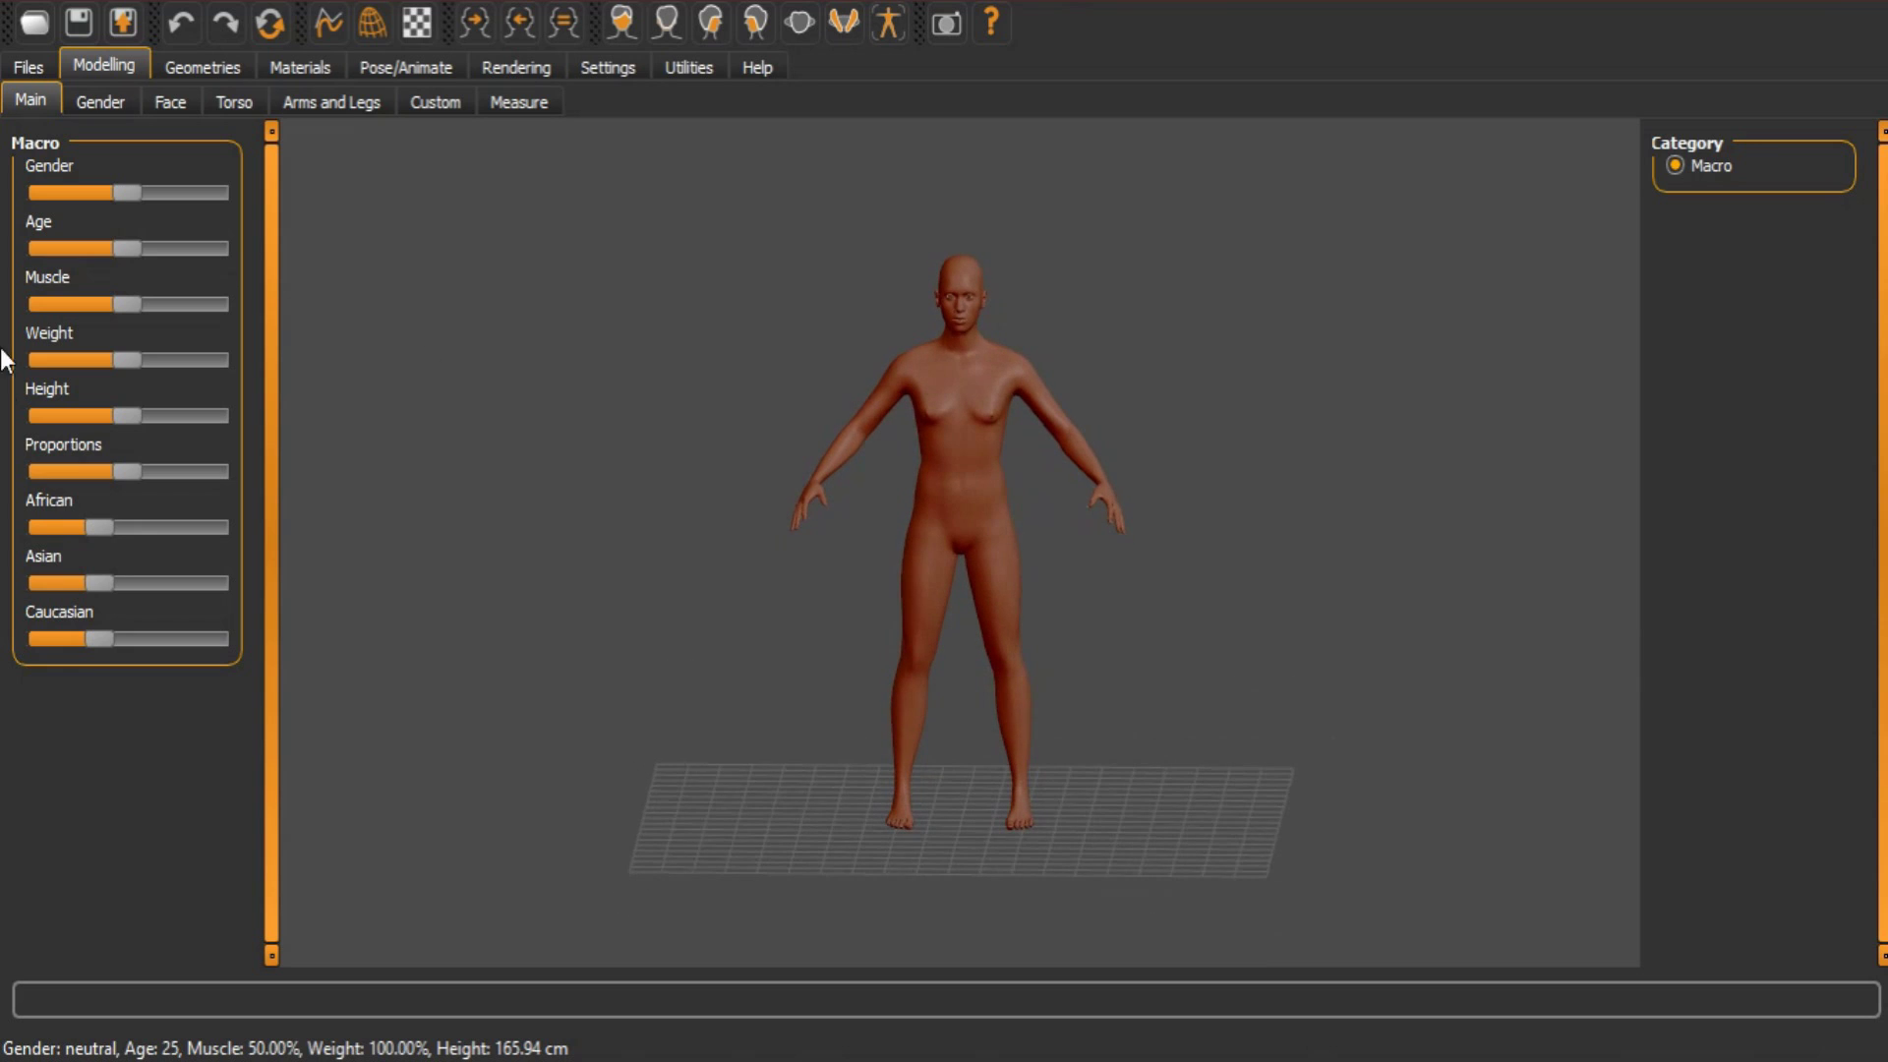
{"action": "left_click_drag", "start_coordinate": [131, 191], "coordinate": [296, 202]}
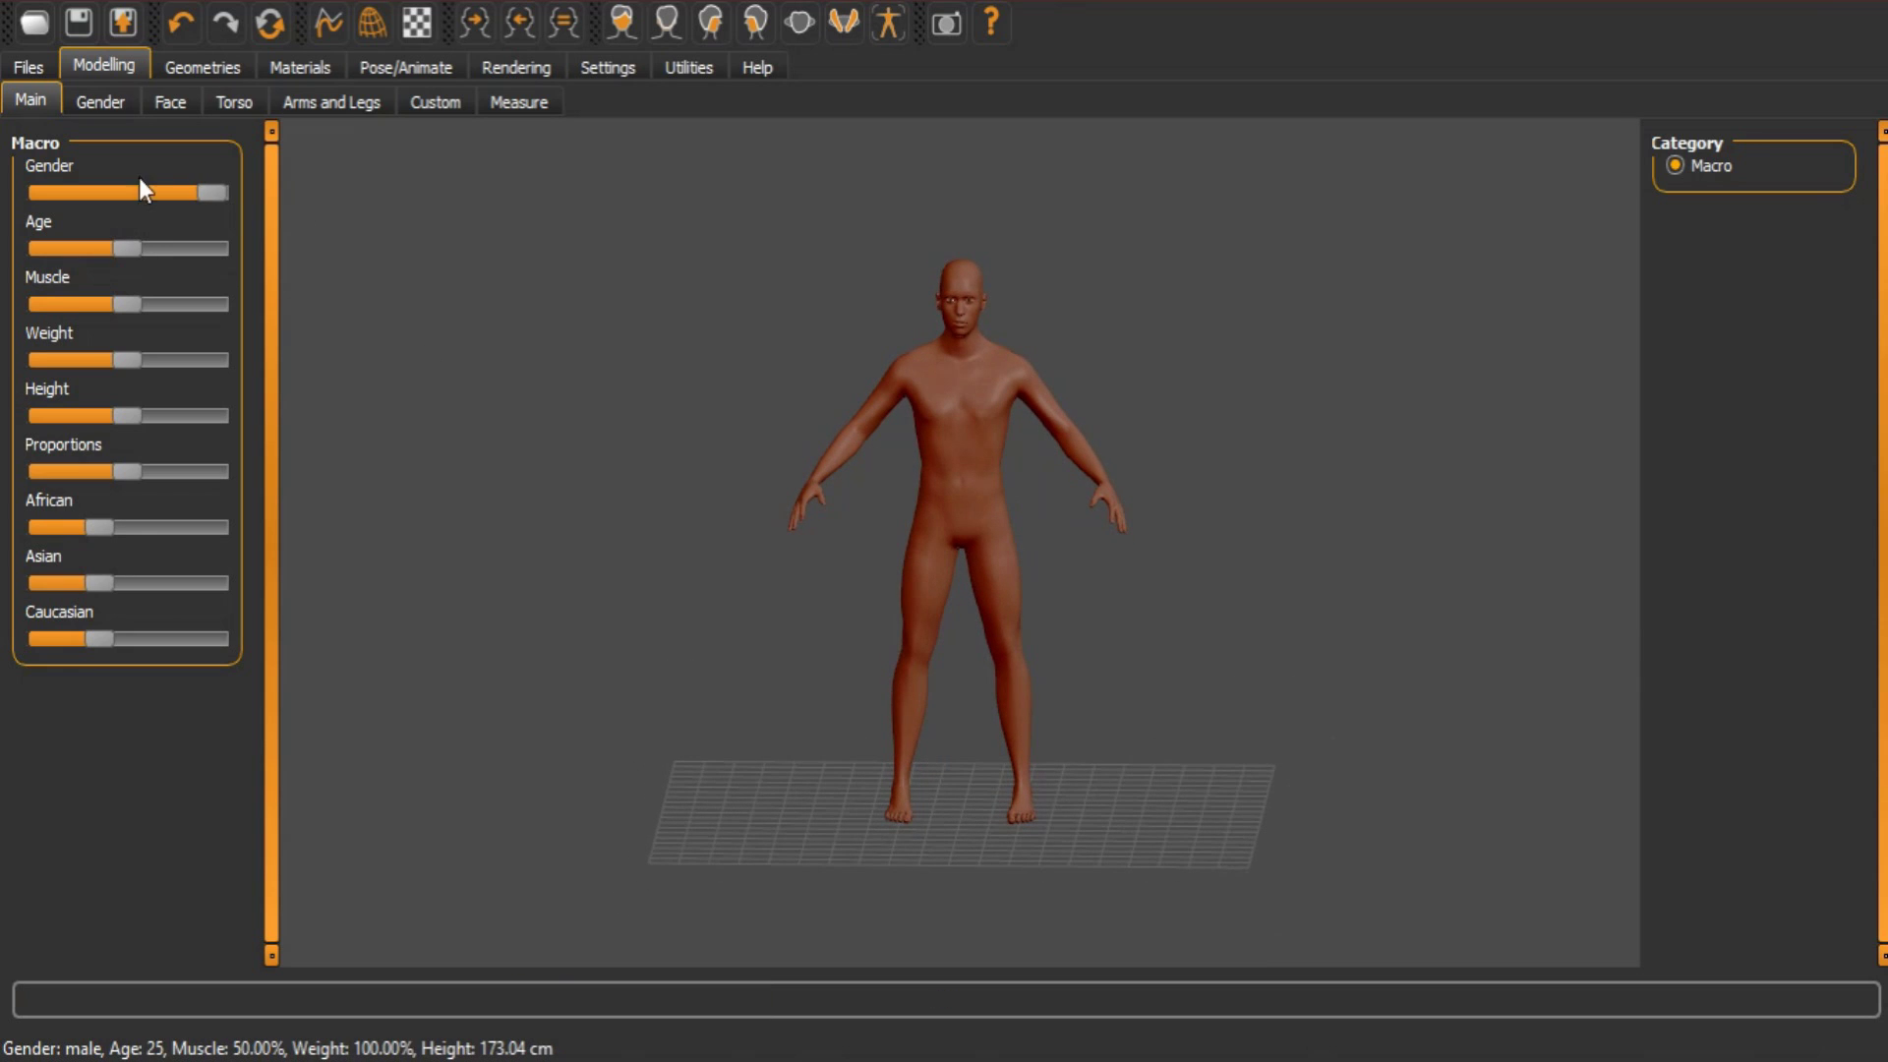
{"action": "left_click", "coordinate": [144, 250]}
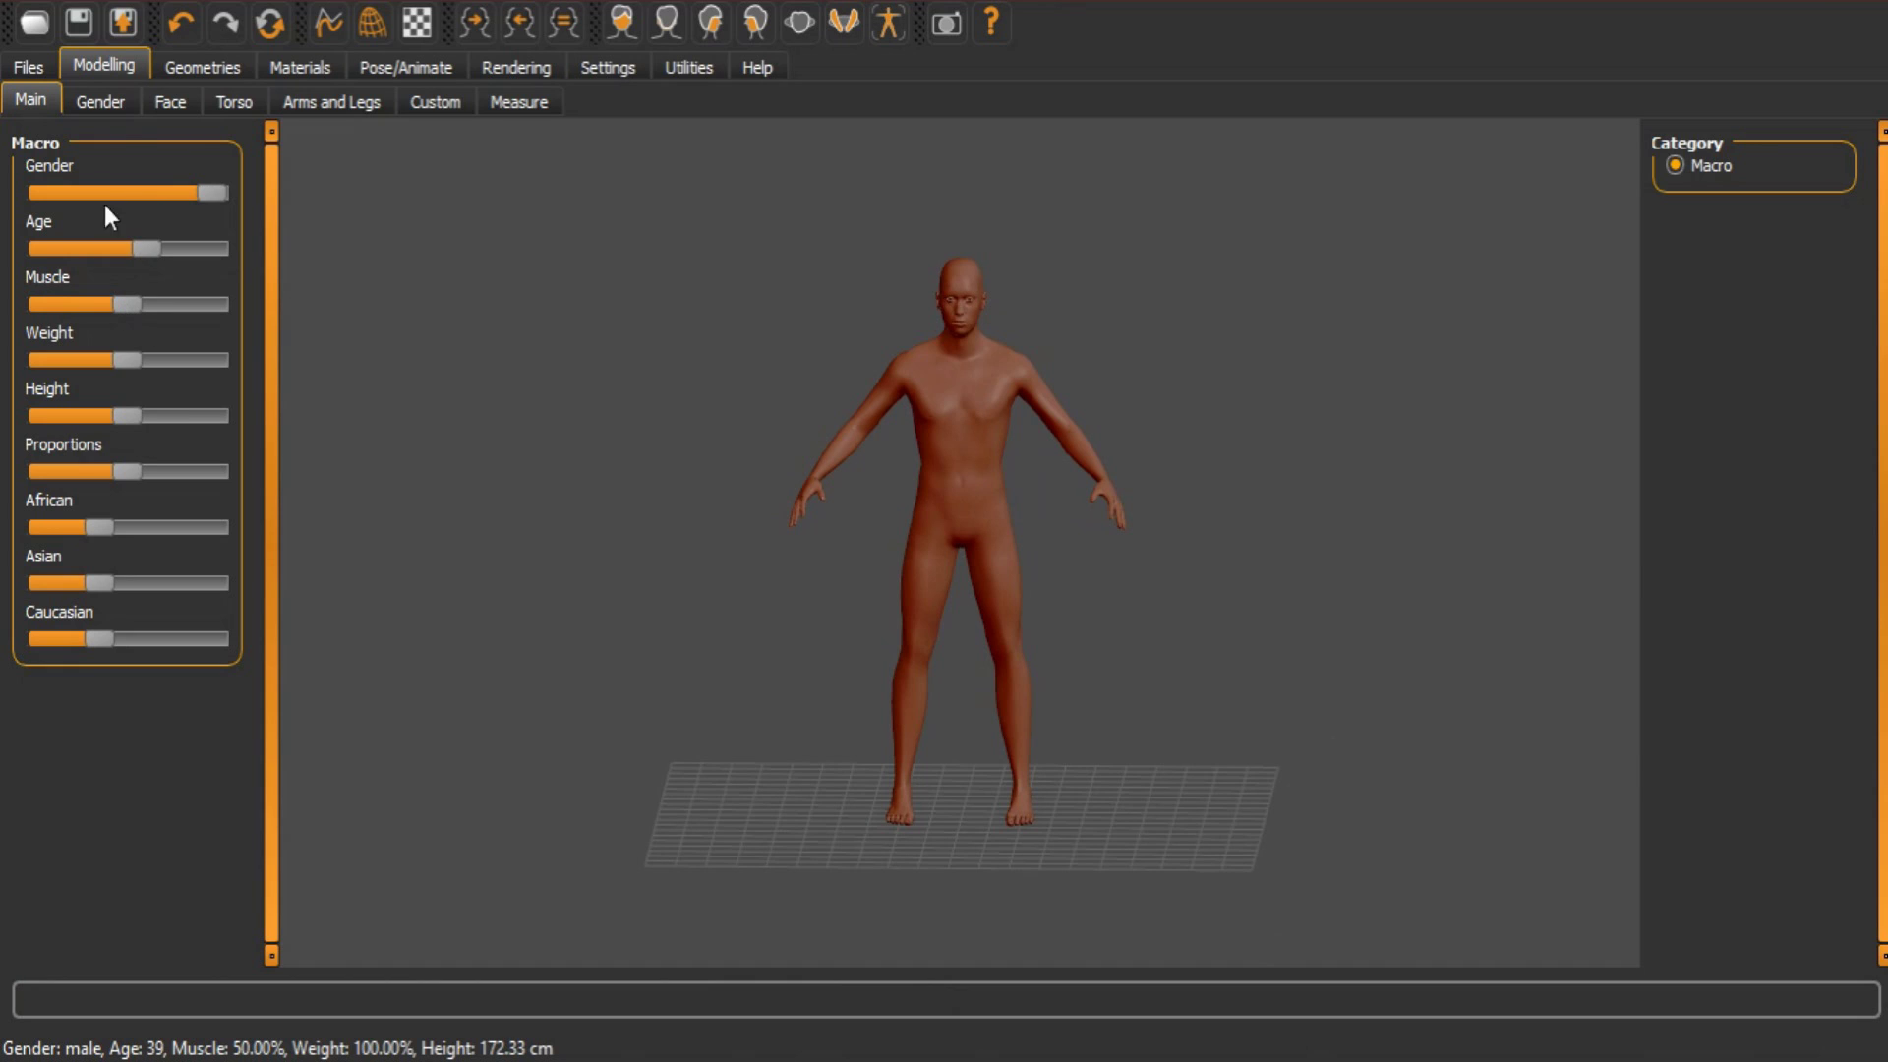
Add jeans01, jacket01, shirt01 and shoes01_hres from the Clothes list
{"action": "left_click", "coordinate": [217, 67]}
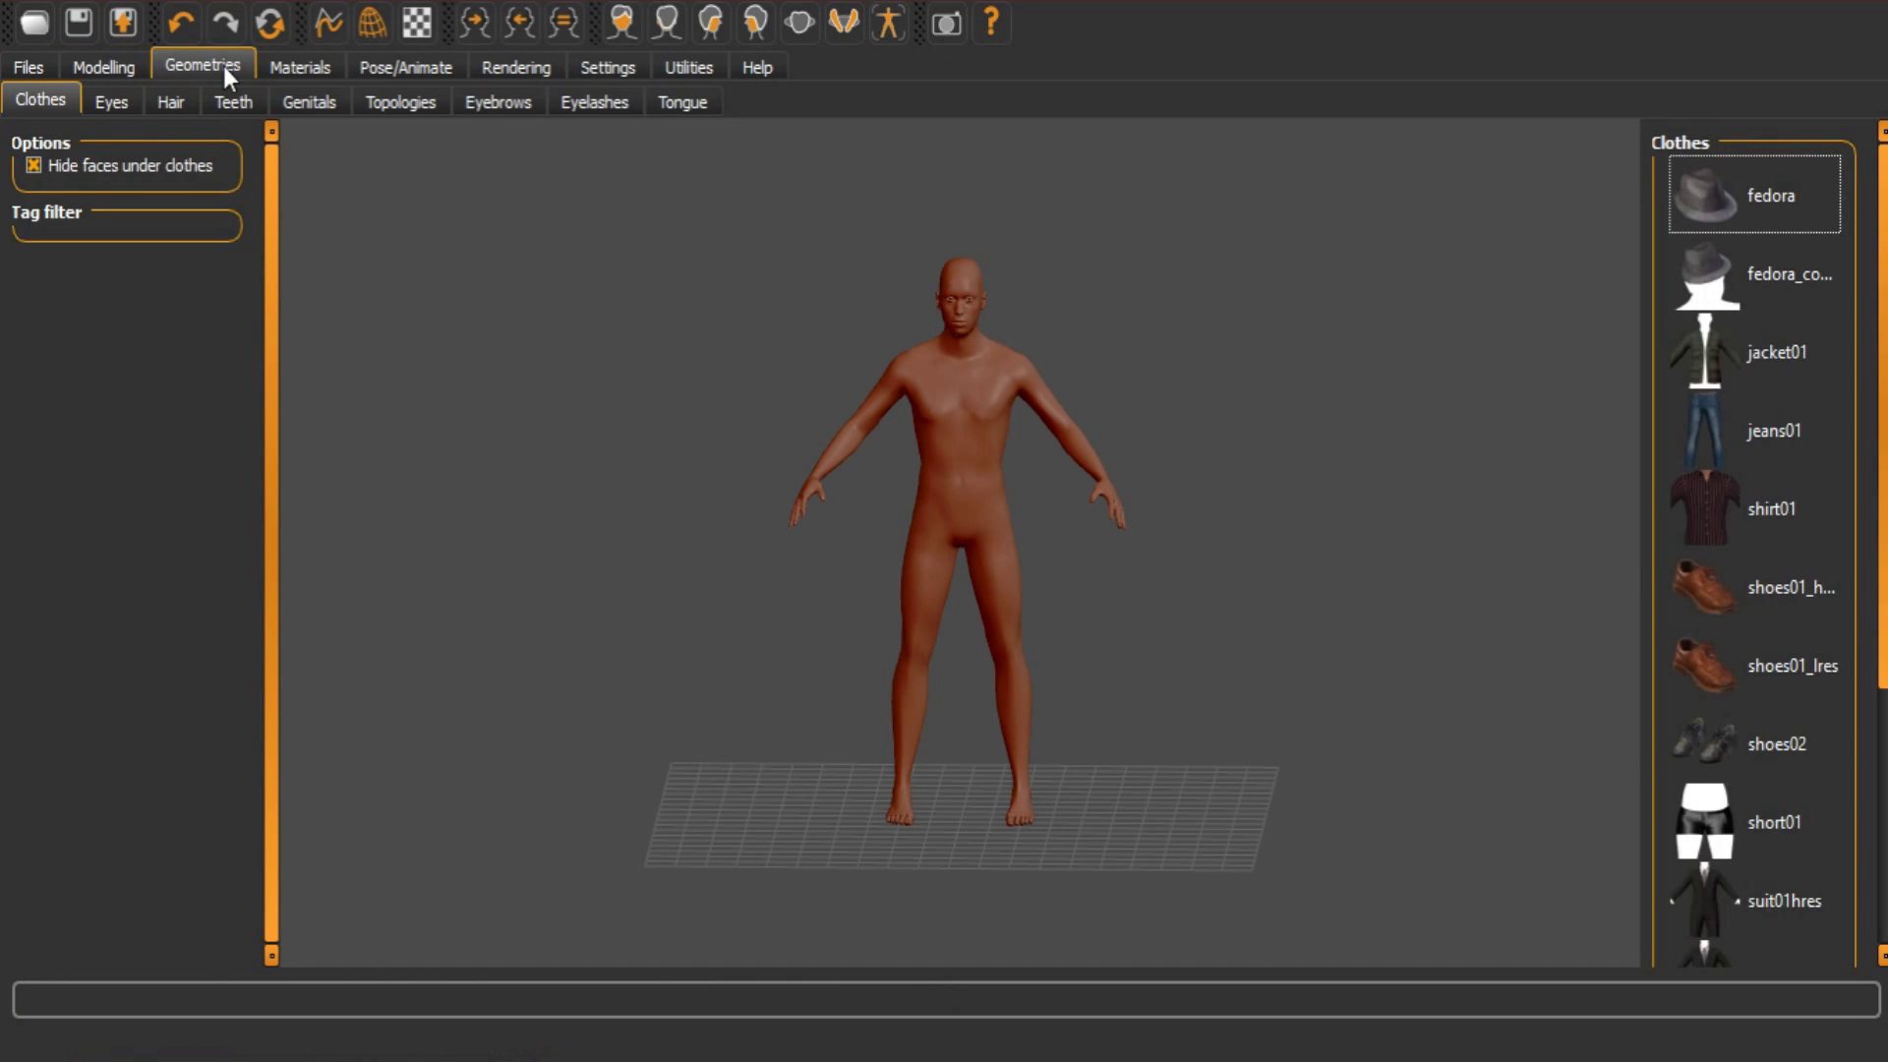
{"action": "left_click", "coordinate": [1800, 424]}
{"action": "left_click", "coordinate": [1785, 347]}
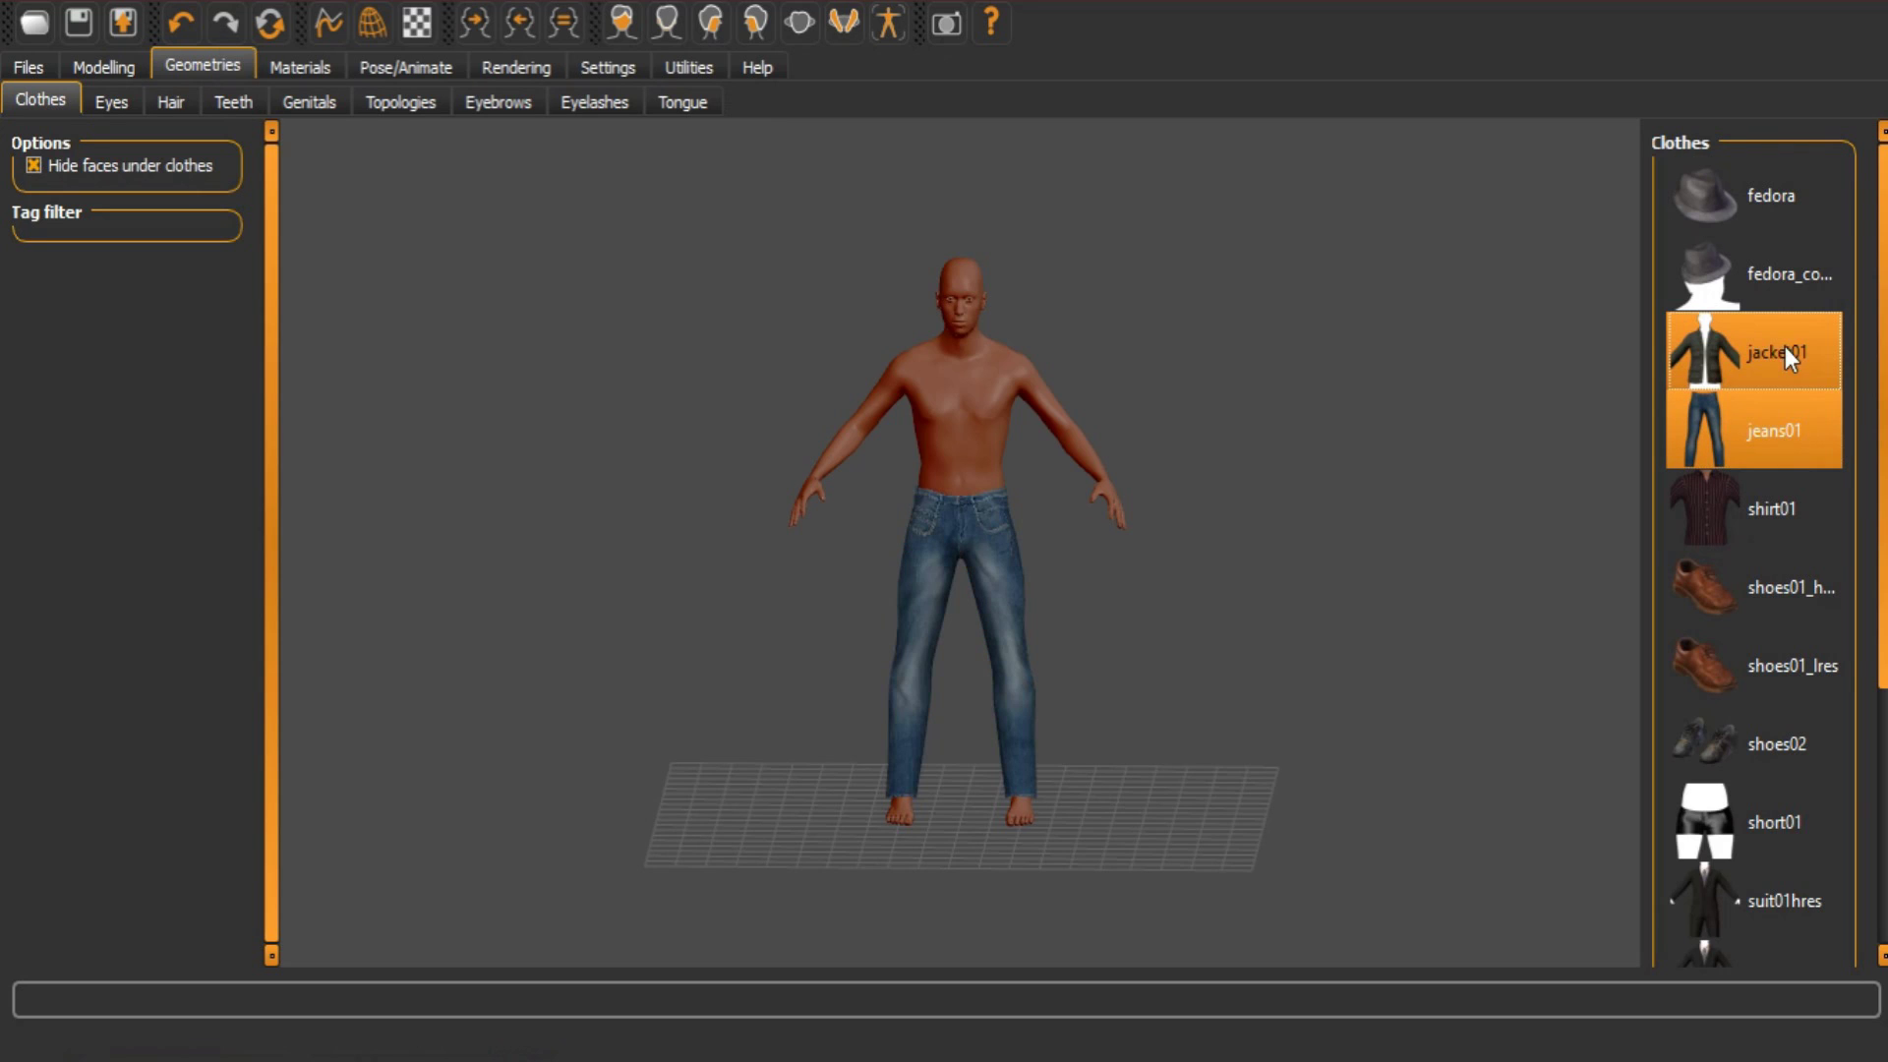
{"action": "left_click", "coordinate": [1766, 516]}
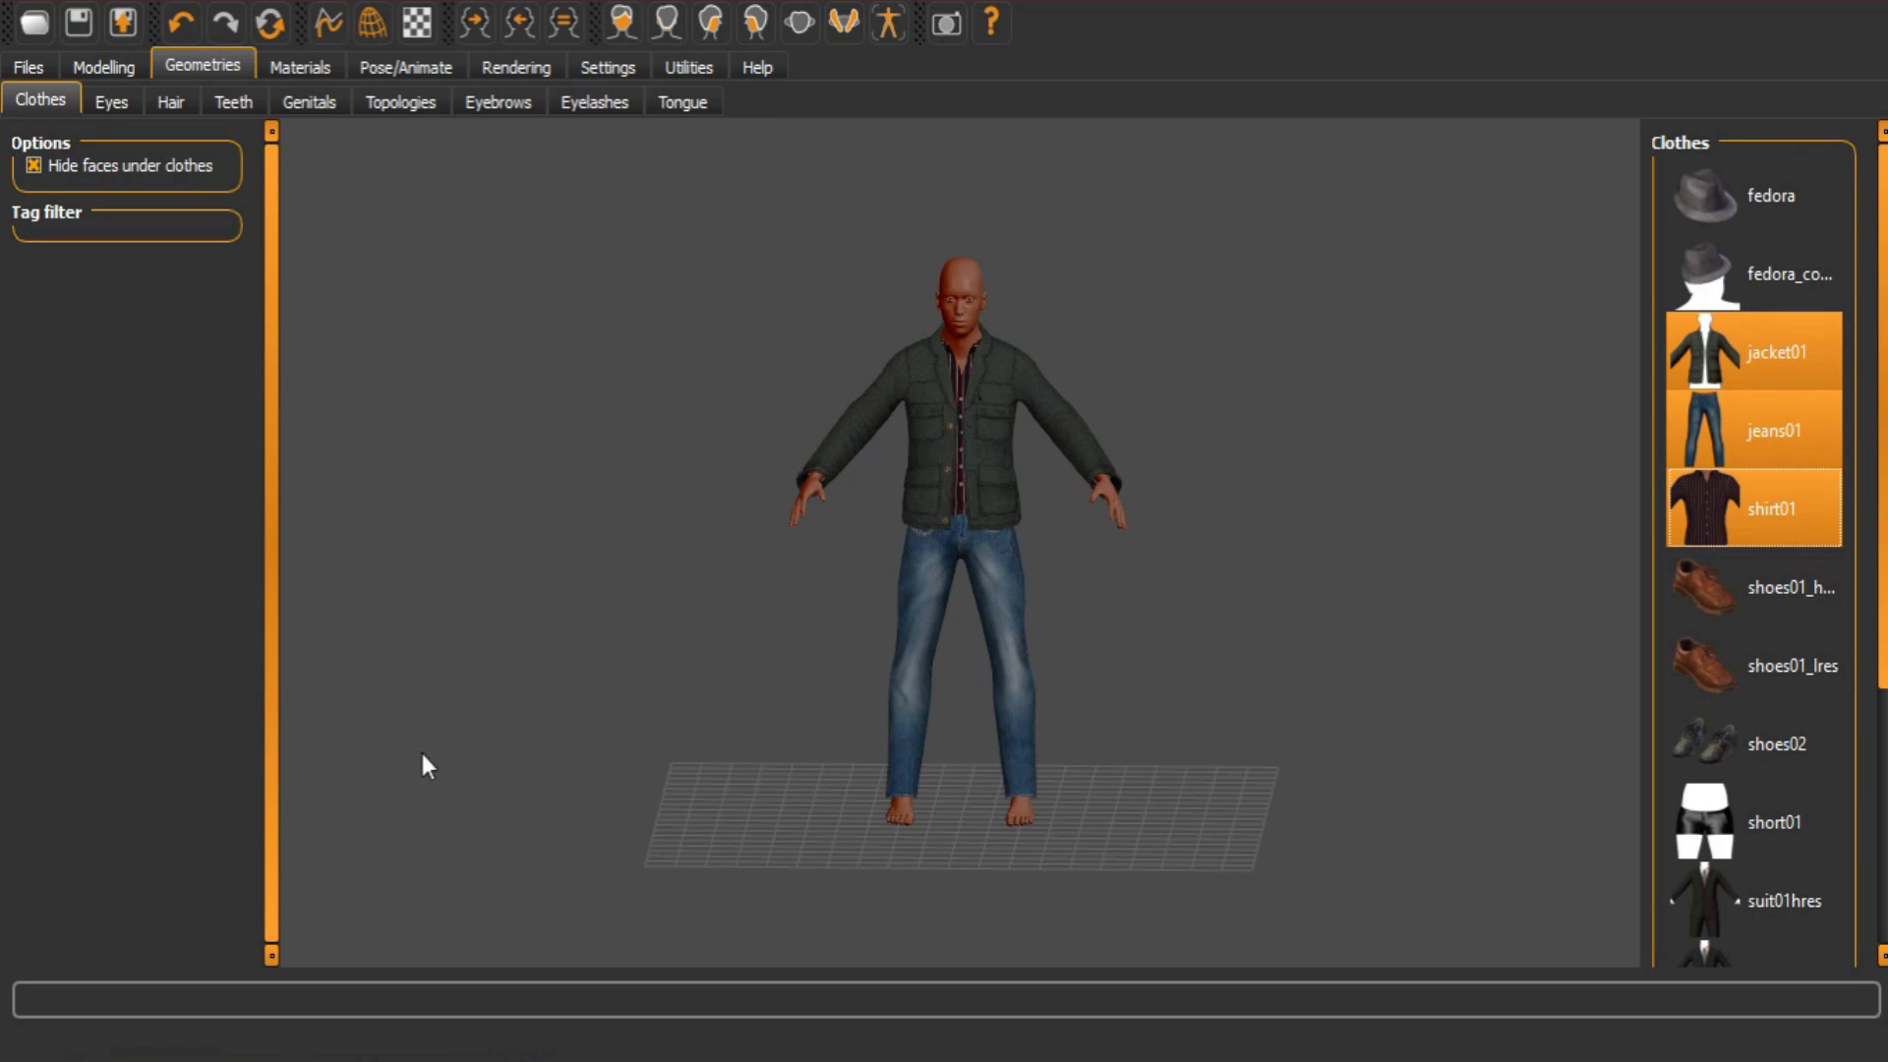
{"action": "left_click", "coordinate": [1793, 596]}
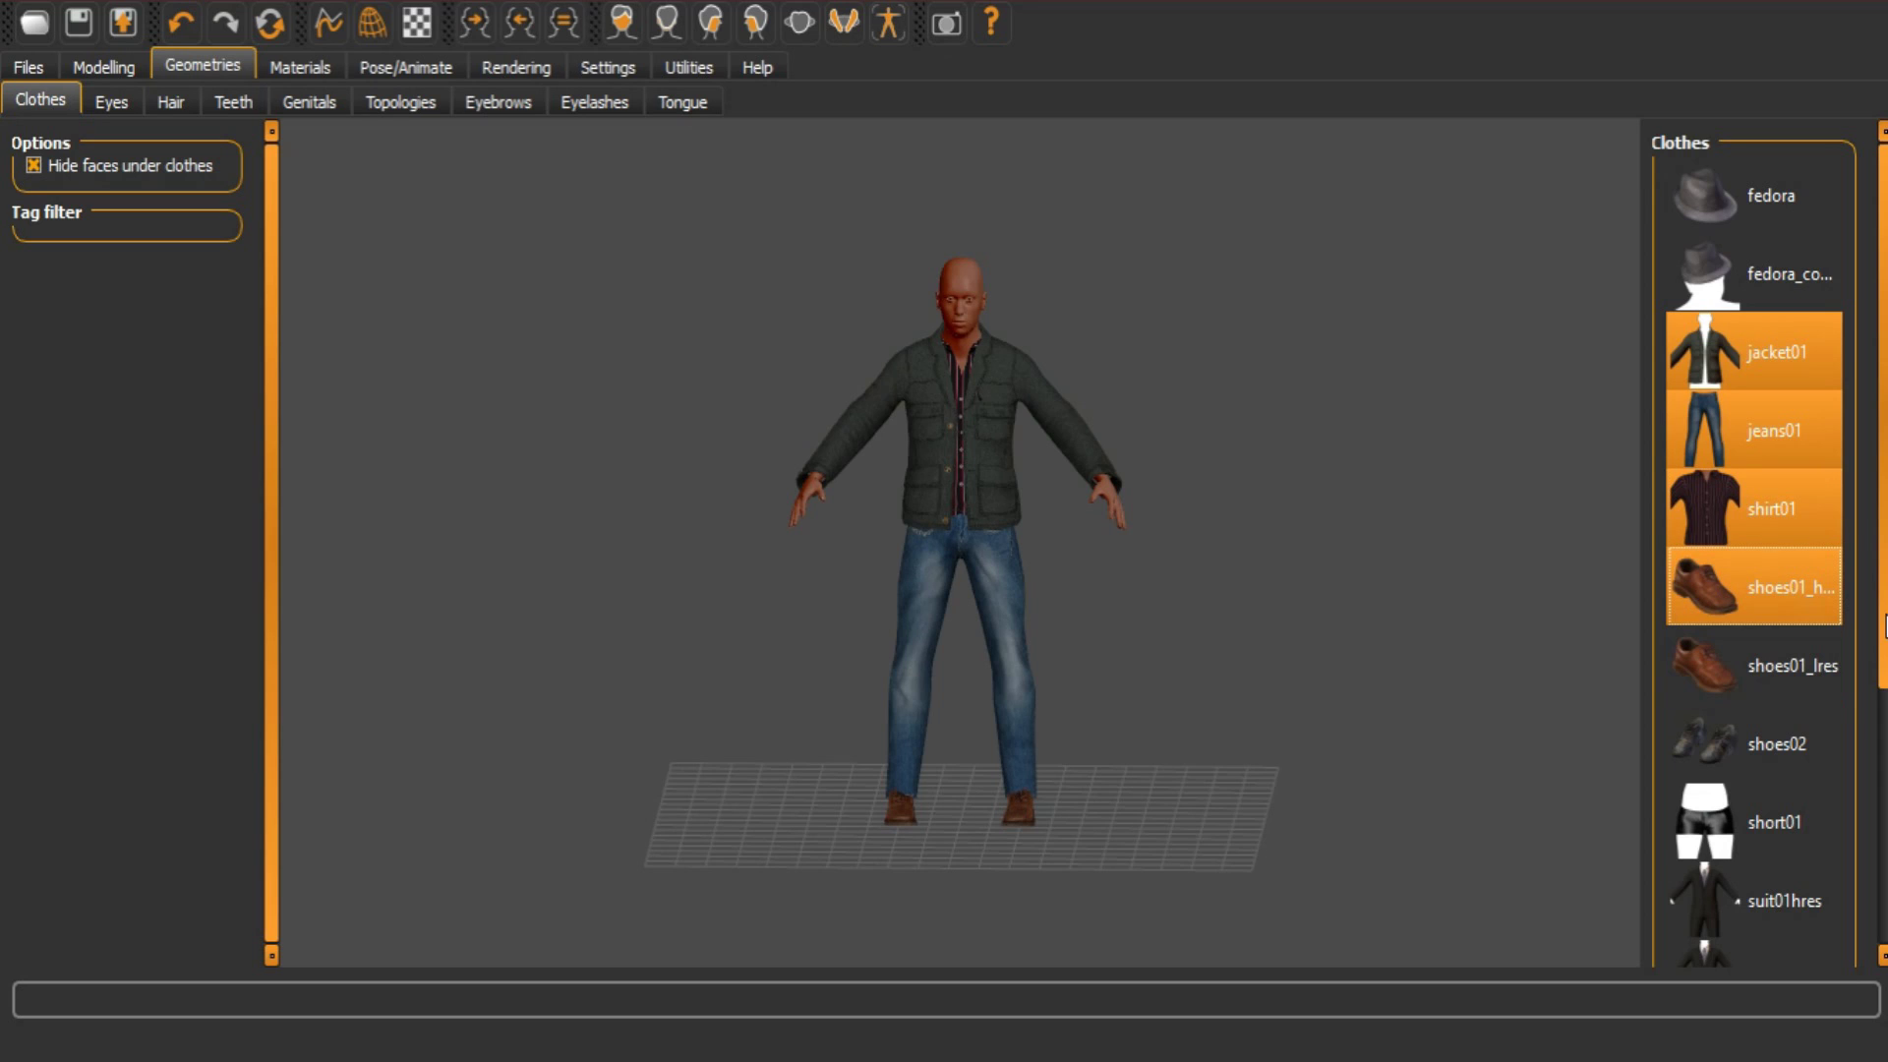
{"action": "left_click_drag", "start_coordinate": [1880, 619], "coordinate": [1863, 583]}
Switch the character to low-poly eyes and the mhair02 hairstyle
{"action": "left_click", "coordinate": [108, 108]}
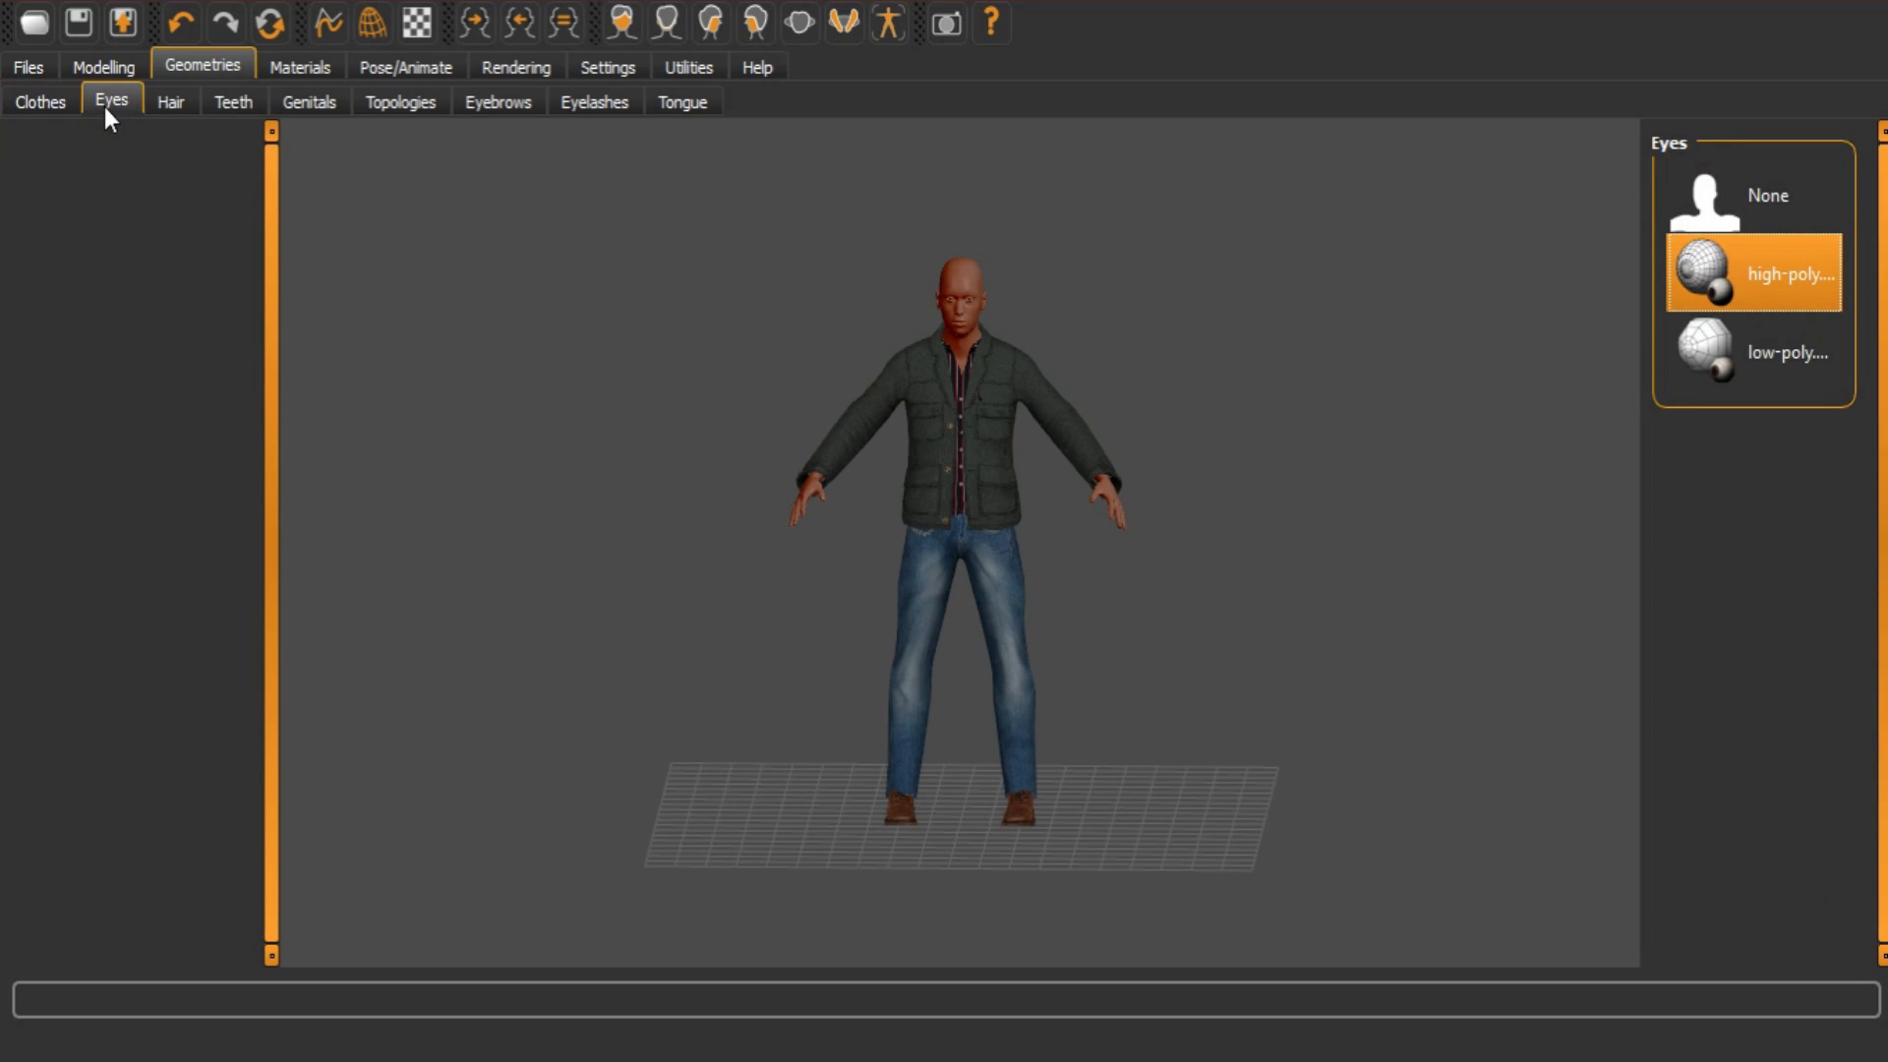
{"action": "left_click", "coordinate": [1699, 344]}
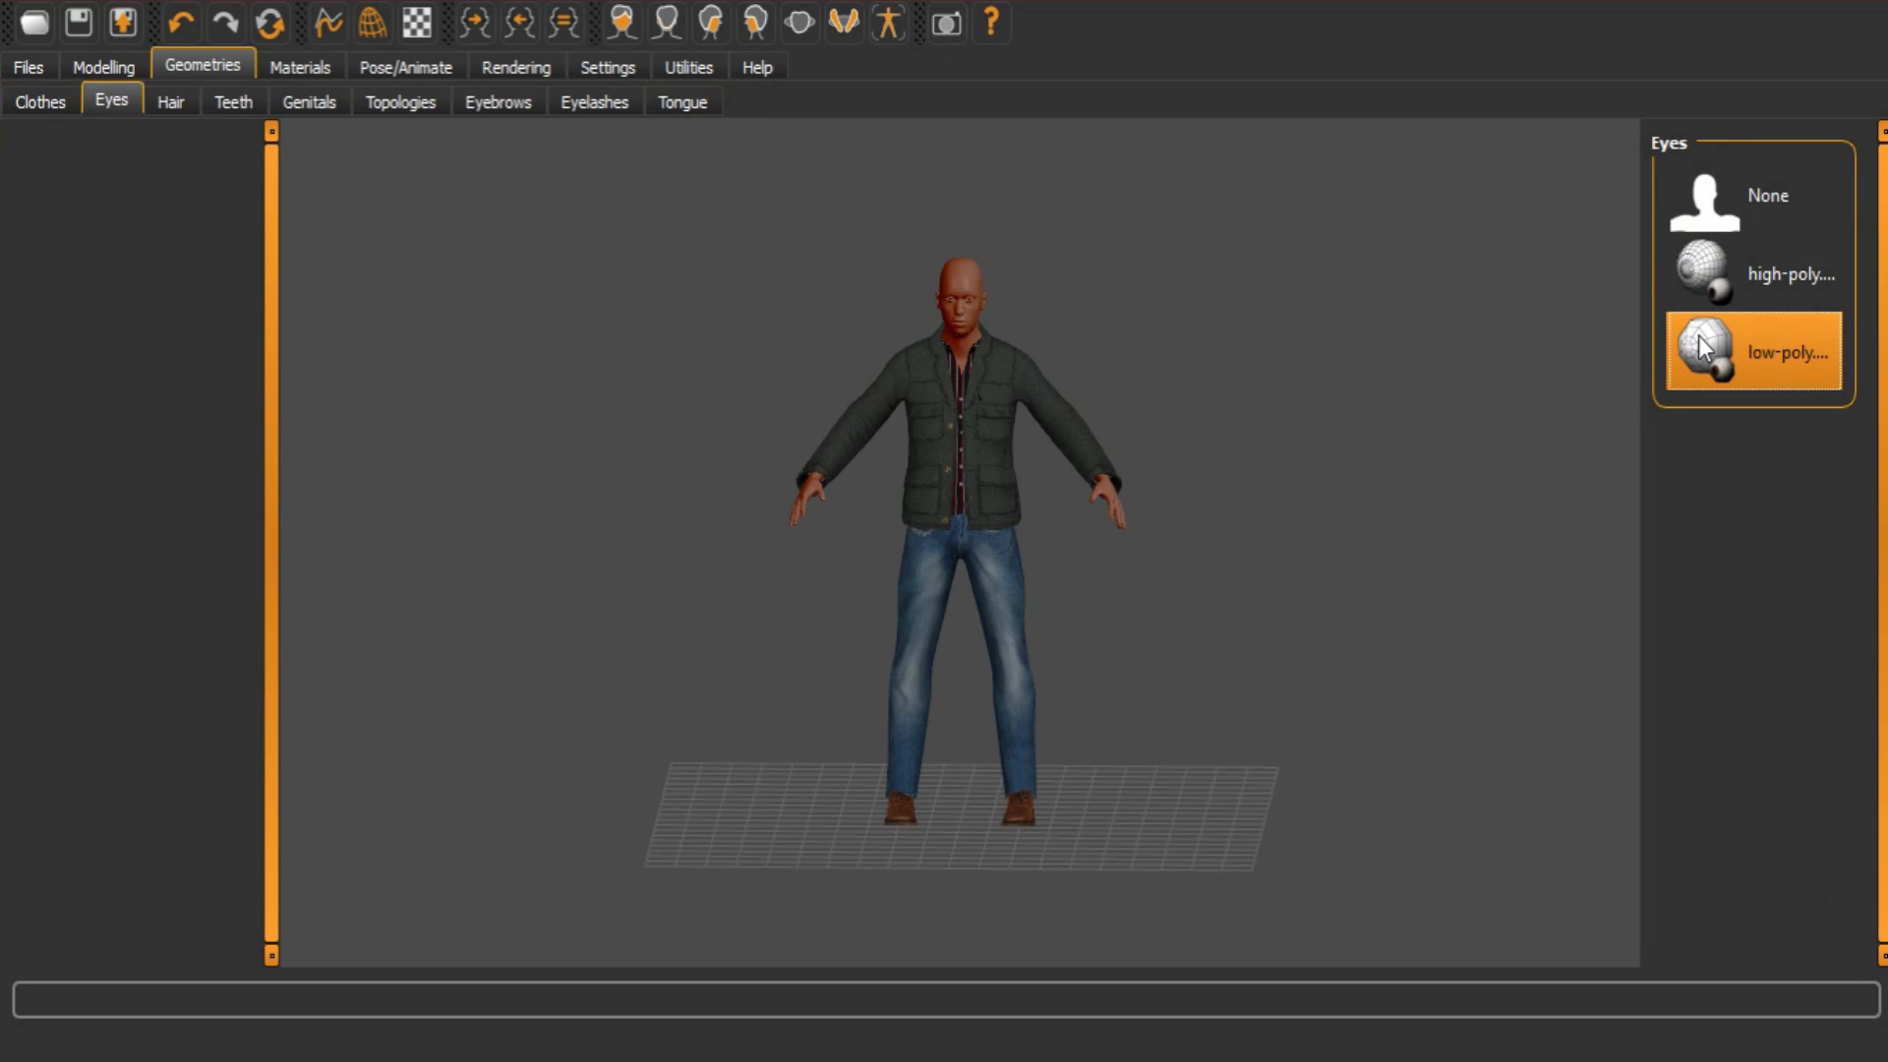
{"action": "left_click", "coordinate": [176, 104]}
{"action": "left_click", "coordinate": [1745, 504]}
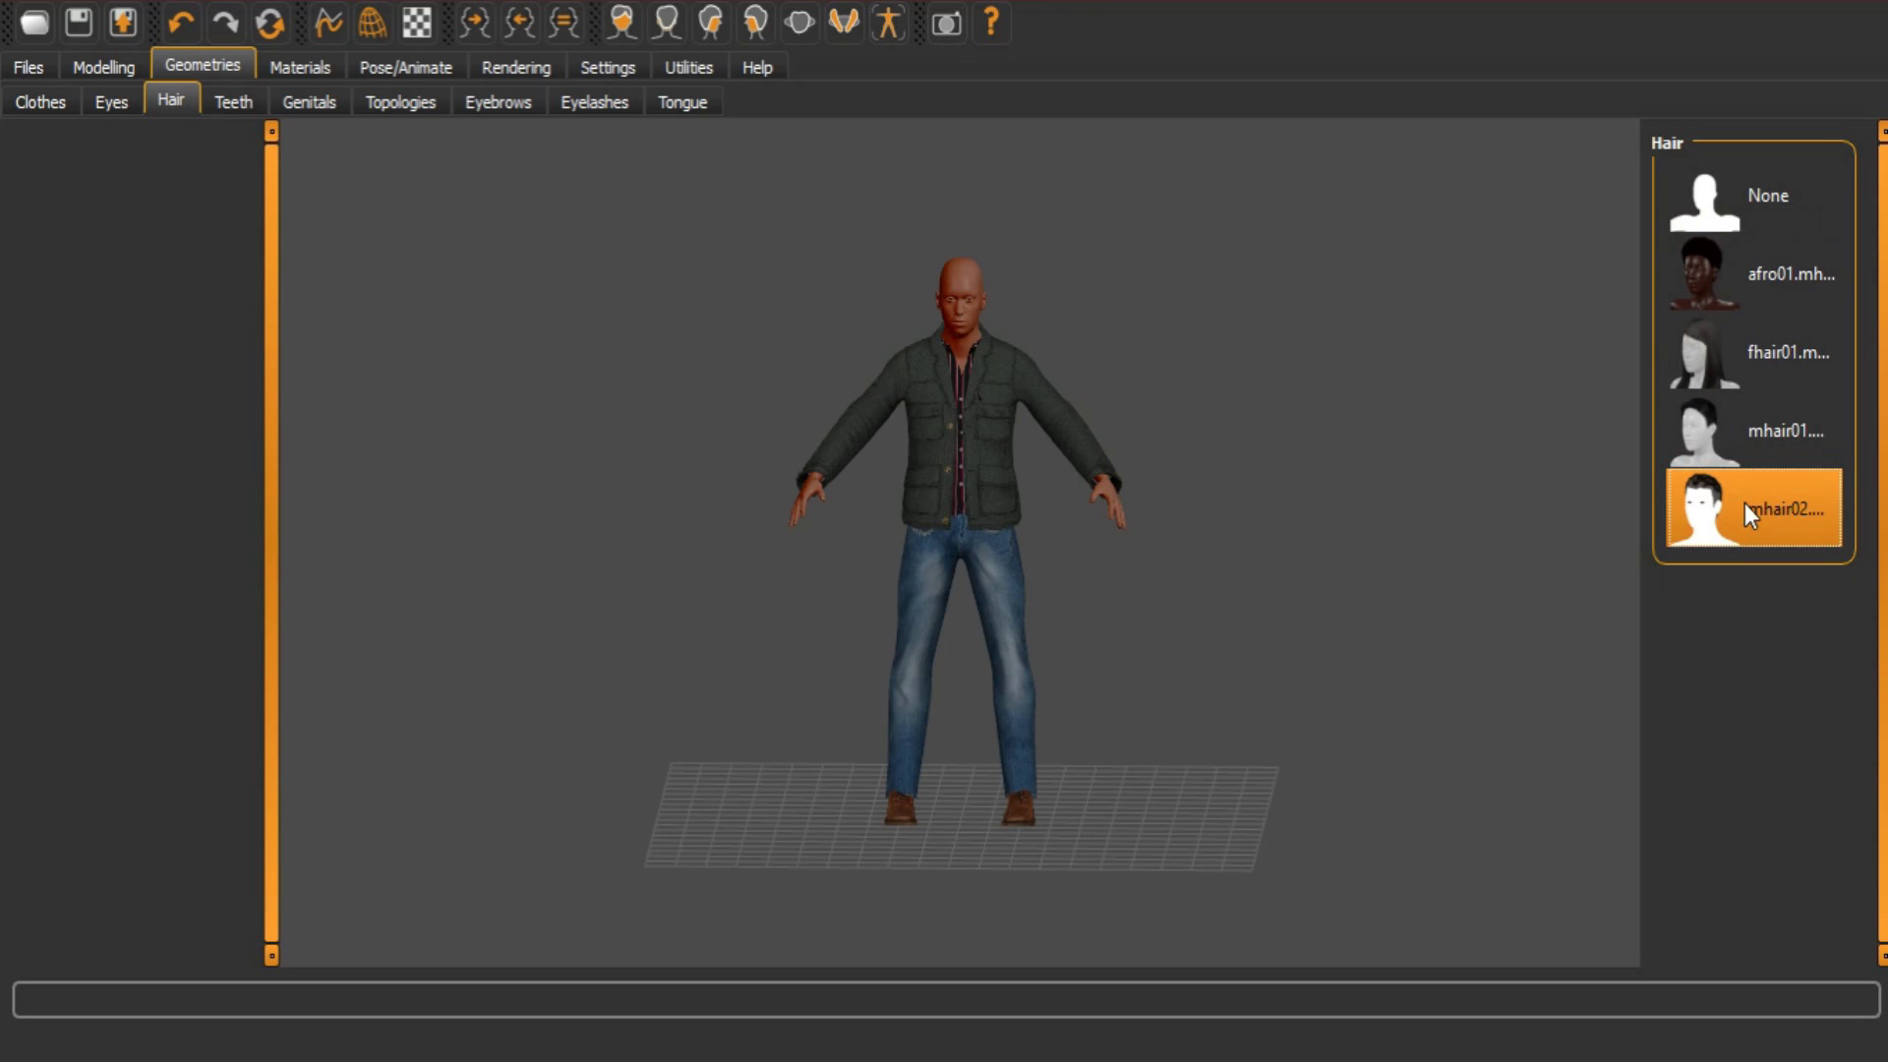
Add the tongue01 tongue and the second eyebrow style
{"action": "left_click", "coordinate": [407, 102]}
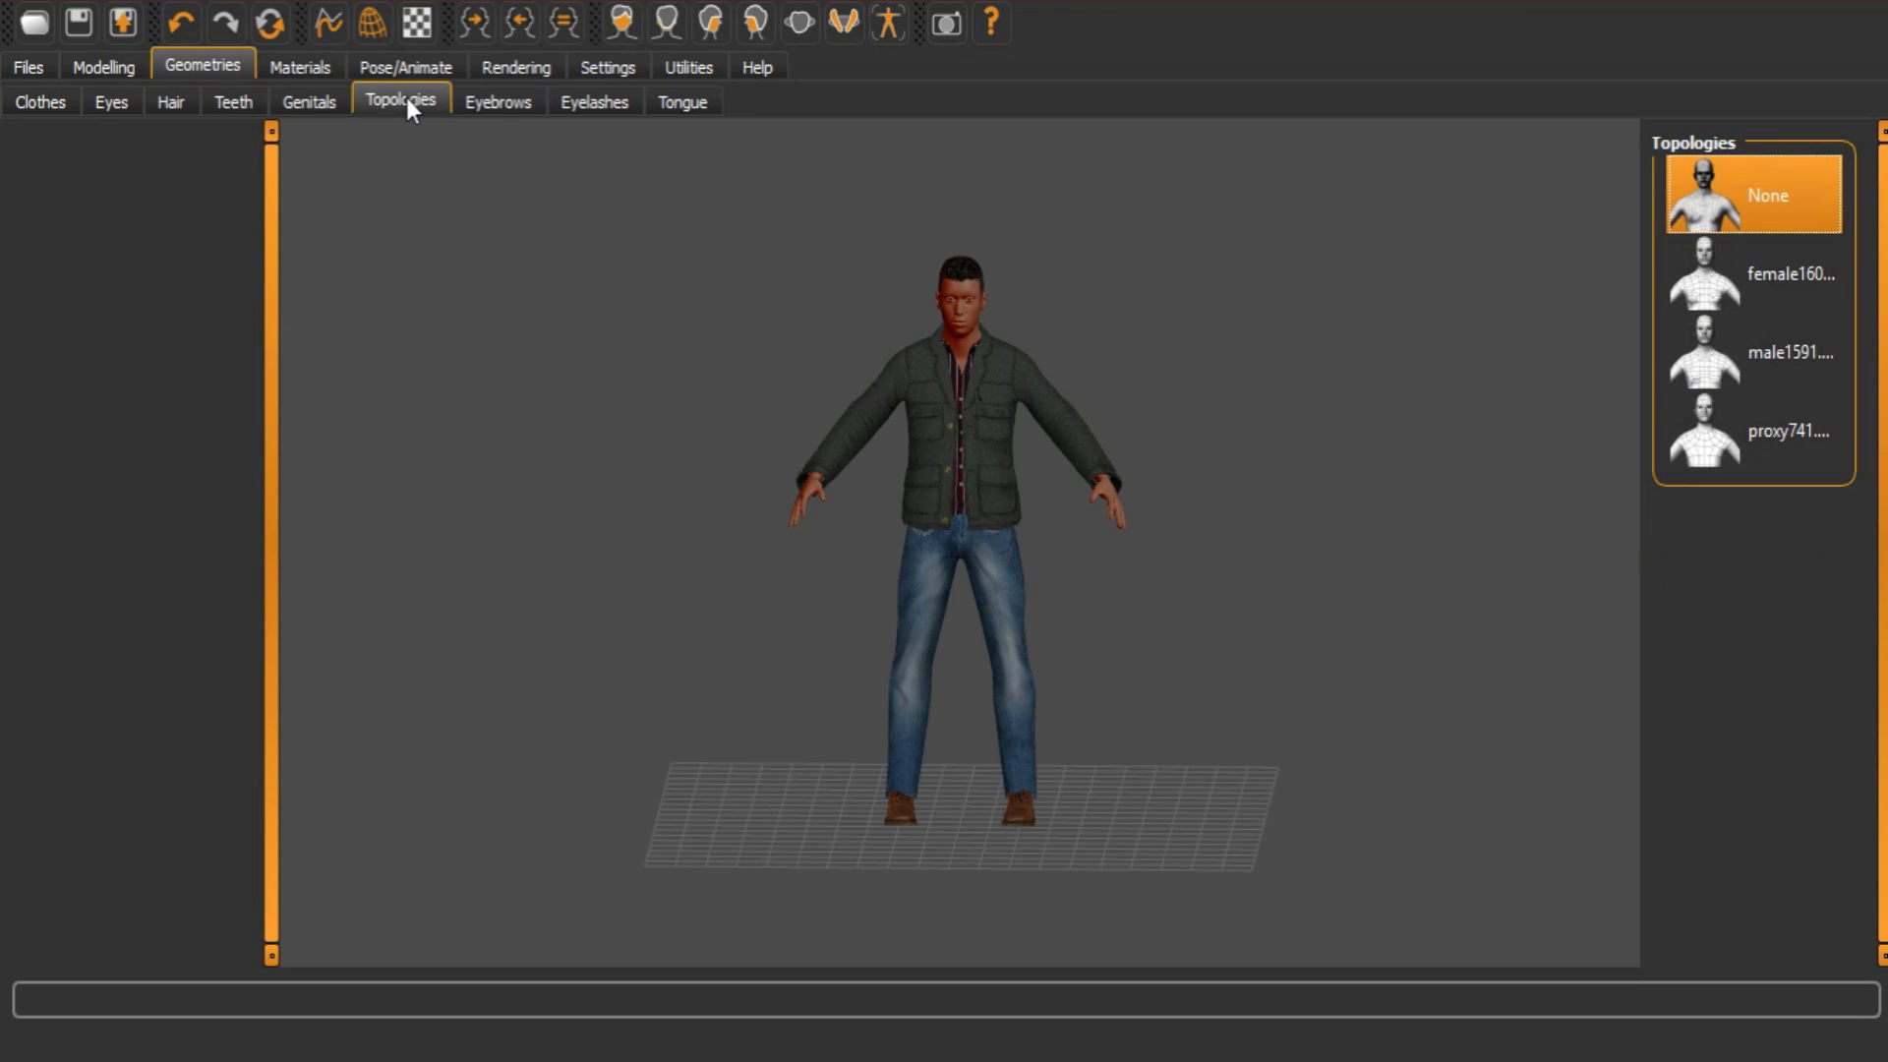
{"action": "left_click", "coordinate": [495, 103]}
{"action": "left_click", "coordinate": [611, 102]}
{"action": "left_click", "coordinate": [674, 102]}
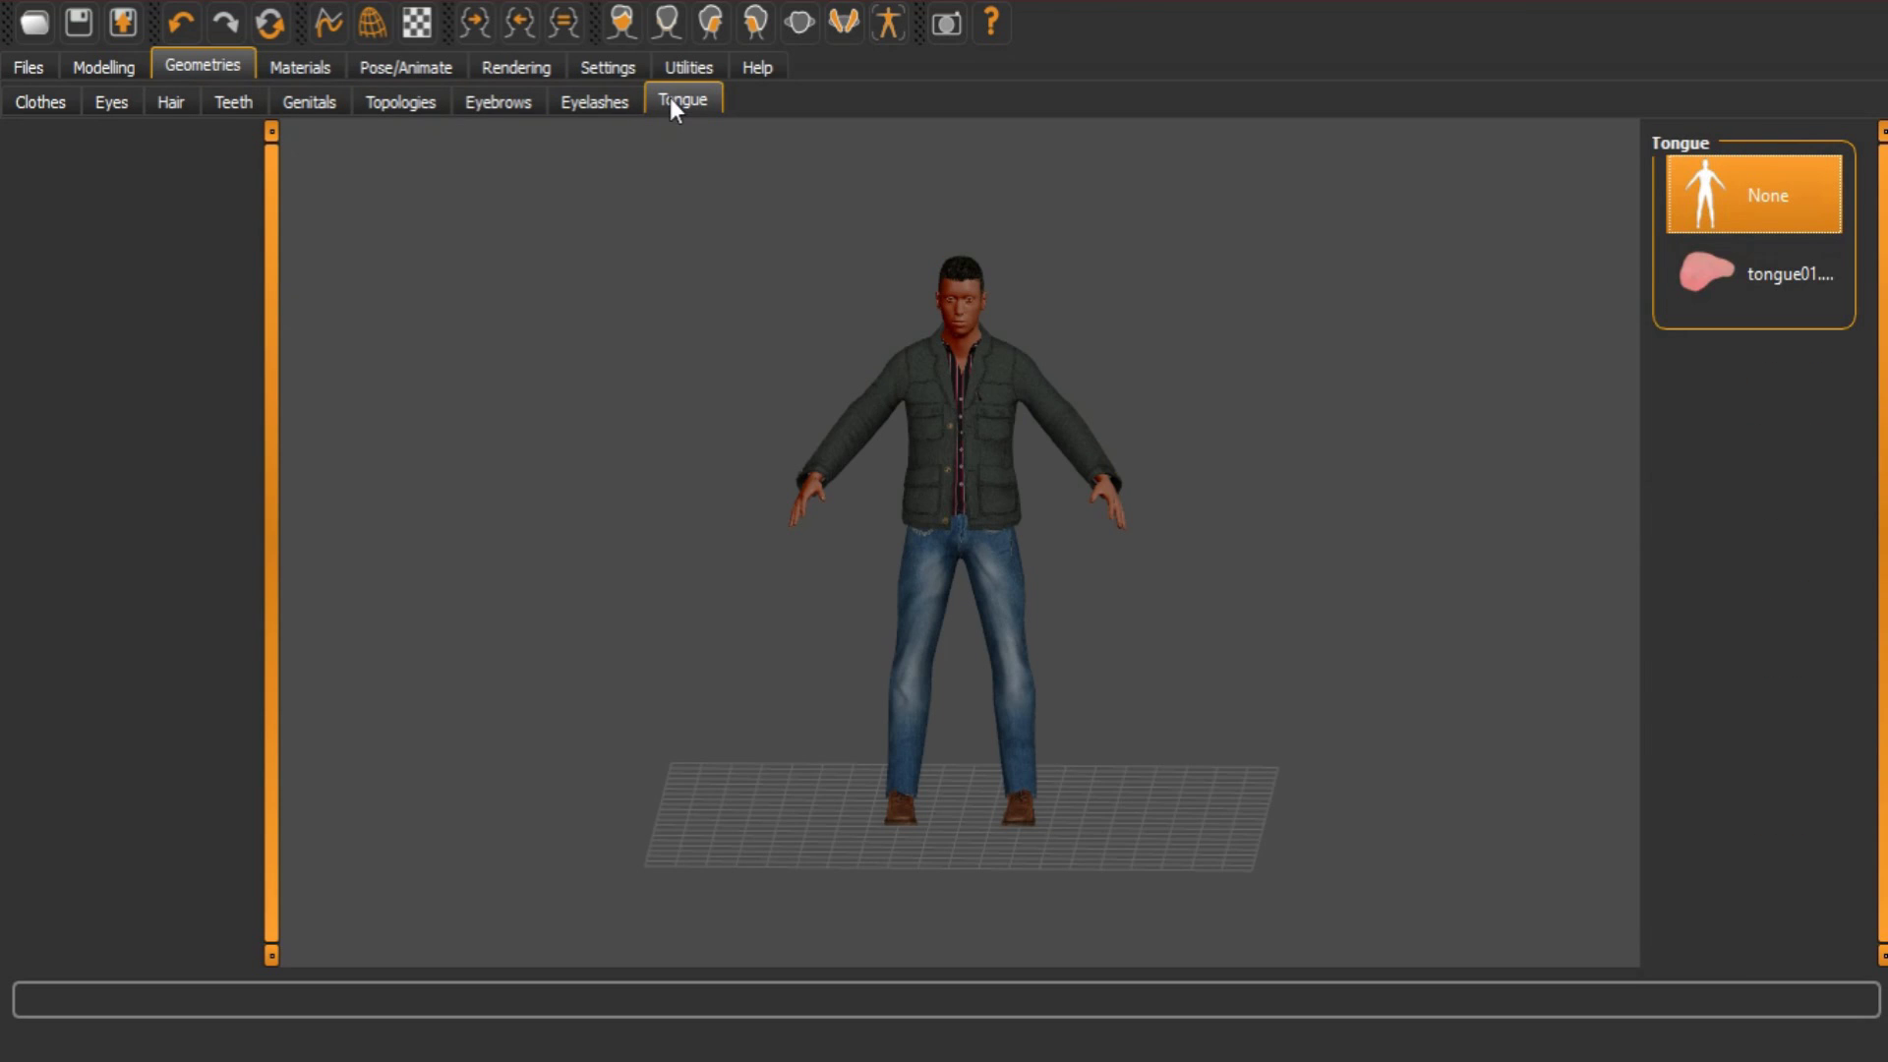
{"action": "left_click", "coordinate": [1740, 280]}
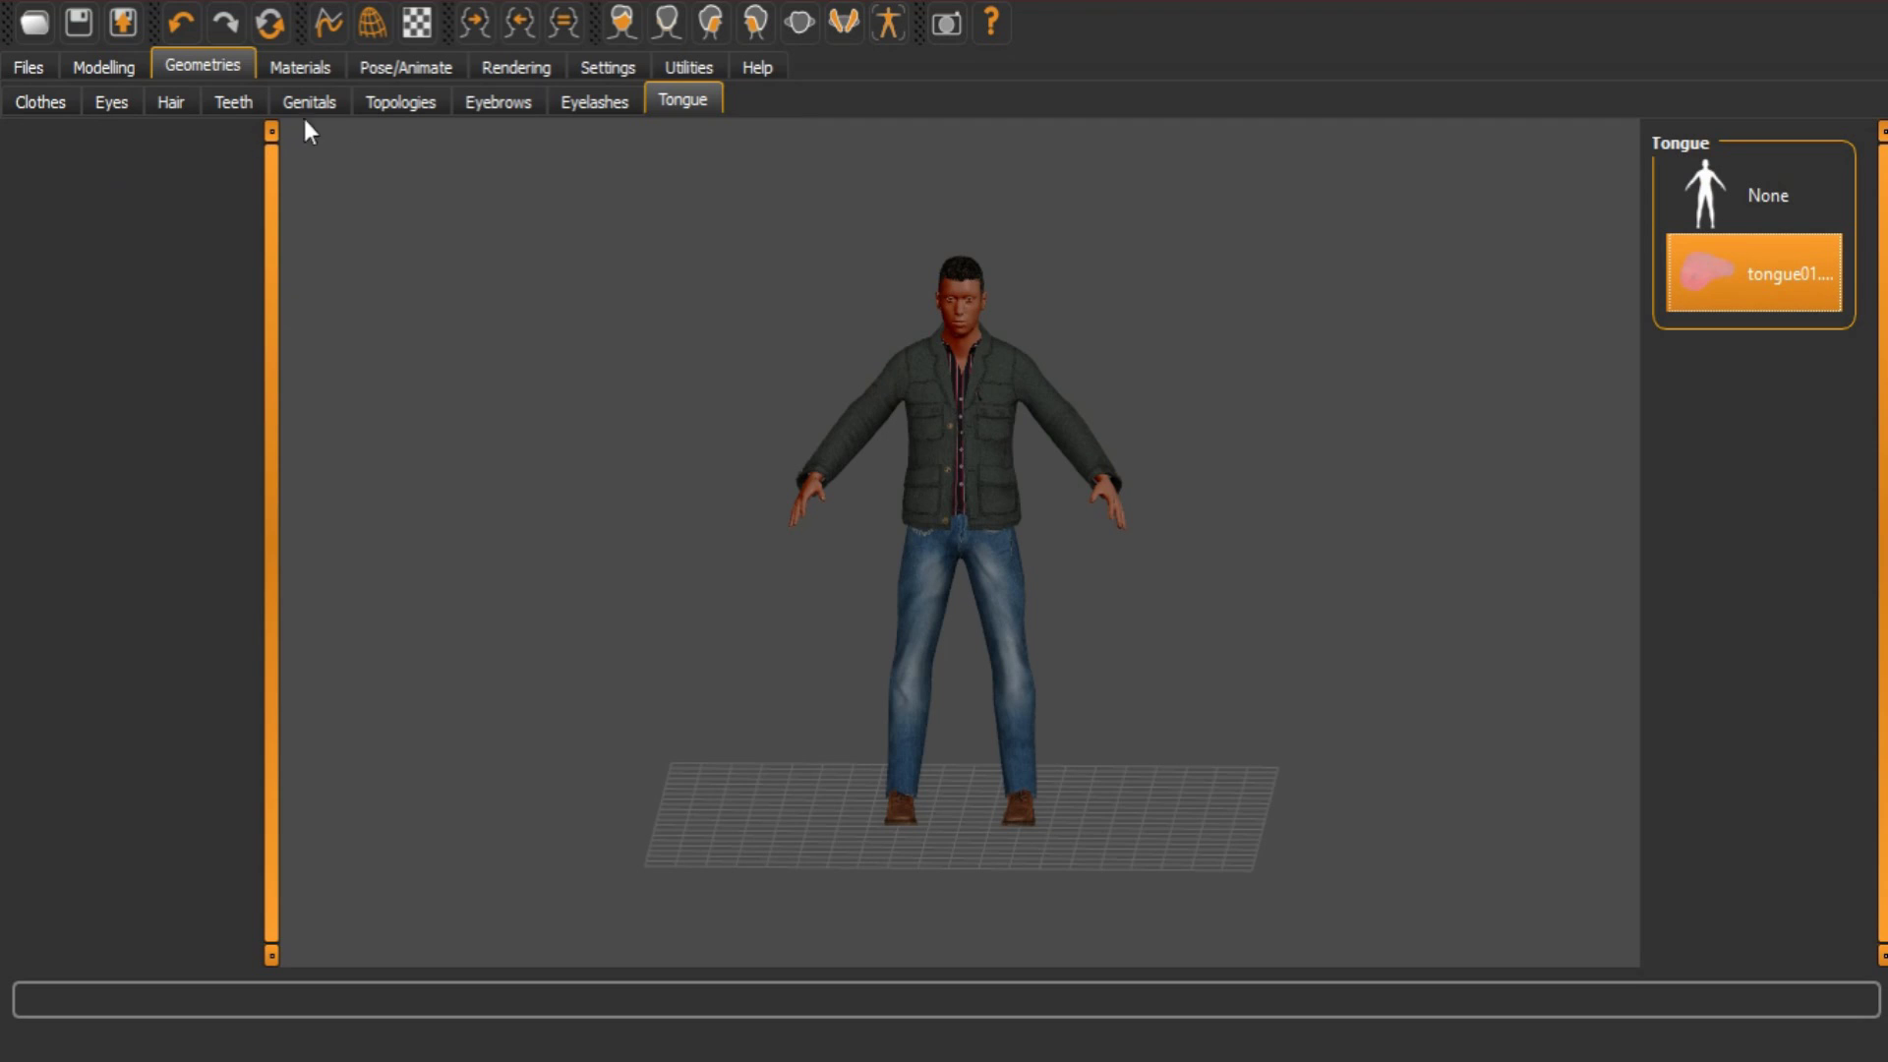
{"action": "left_click", "coordinate": [527, 102]}
{"action": "left_click", "coordinate": [1803, 279]}
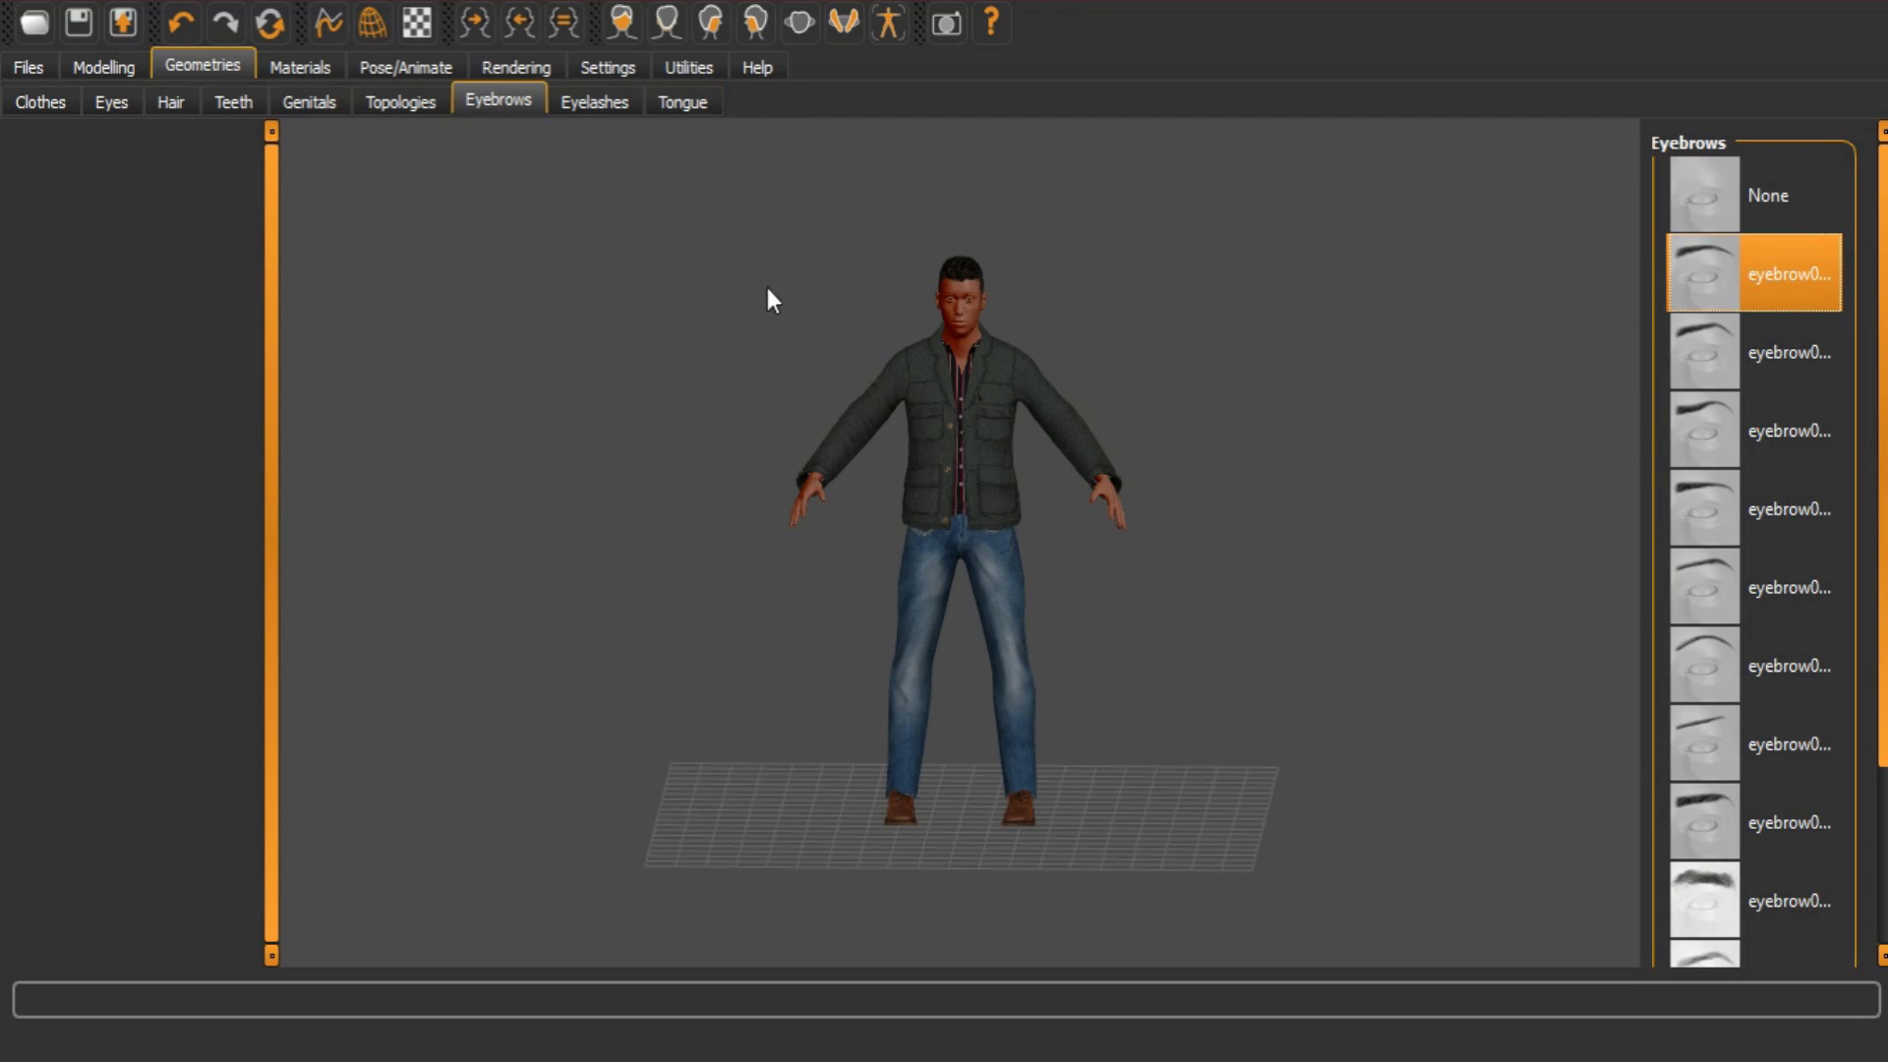
Go through Materials to the Pose/Animate Skeleton page showing the rig presets
{"action": "left_click", "coordinate": [280, 68]}
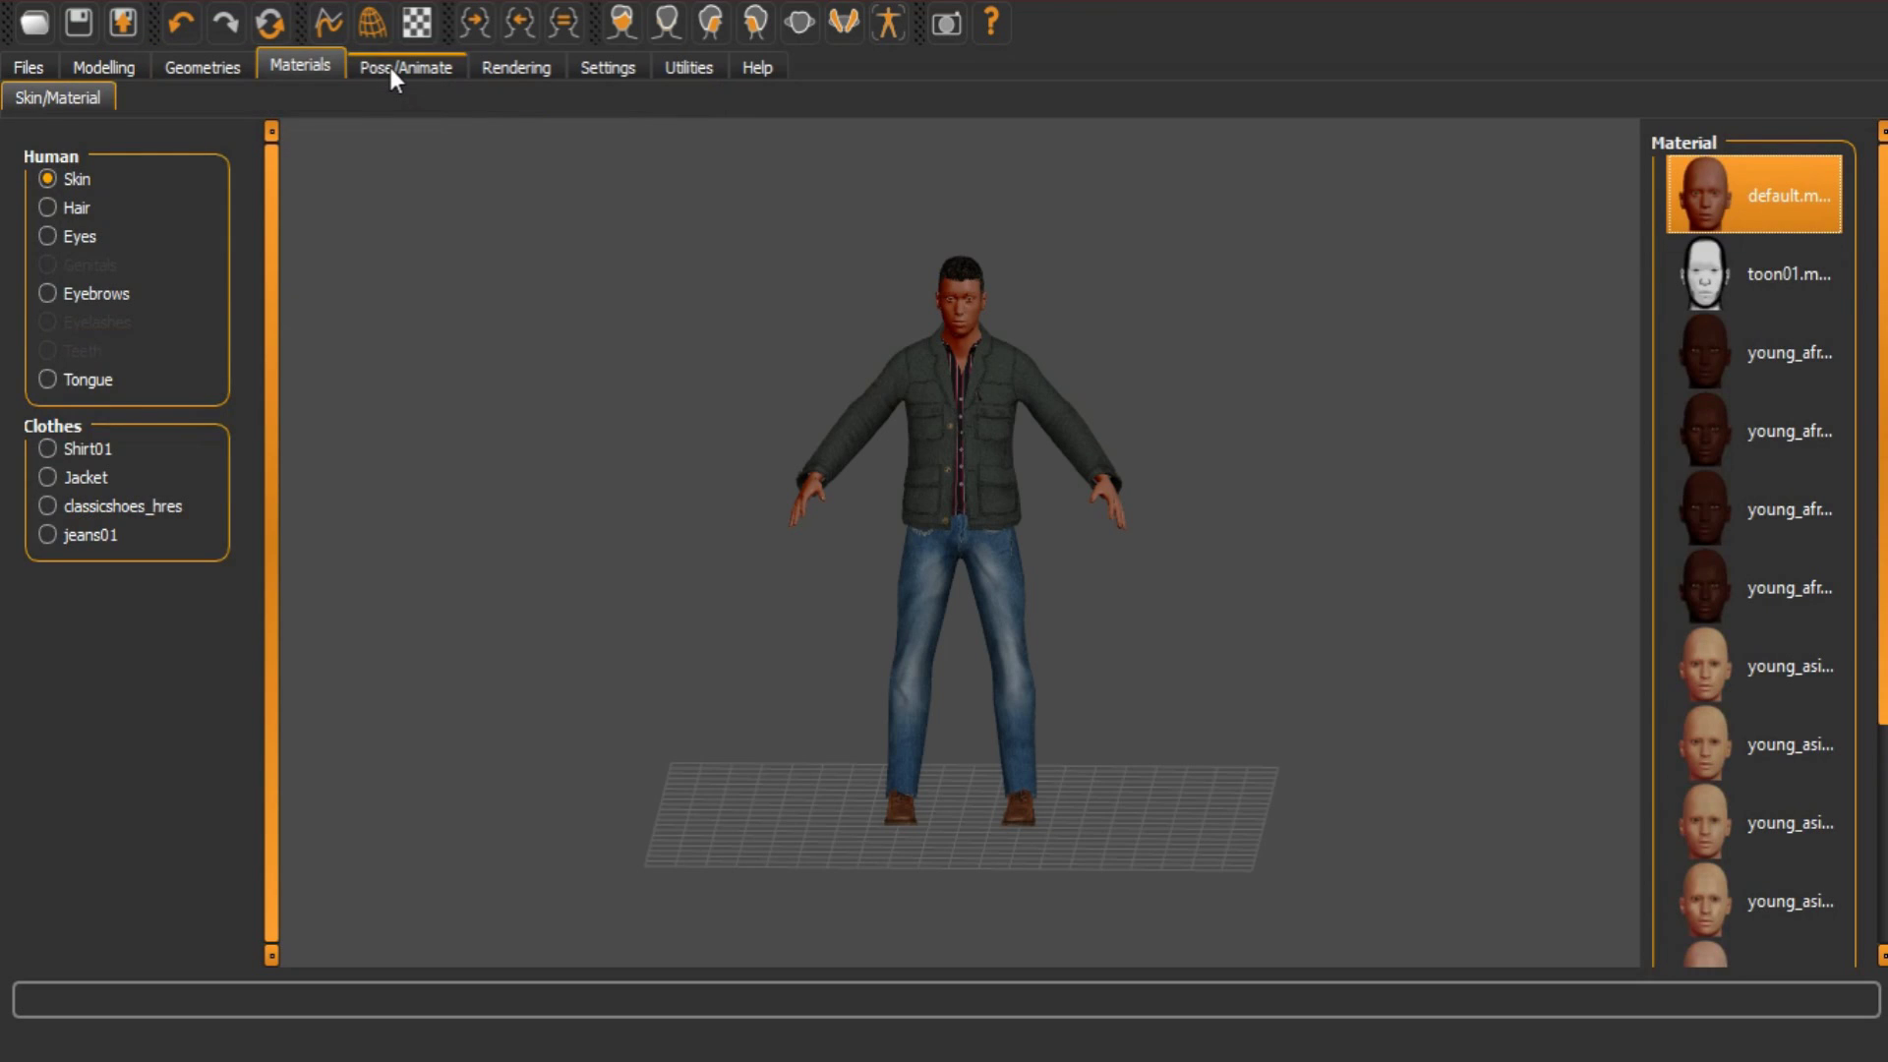
{"action": "left_click", "coordinate": [391, 70]}
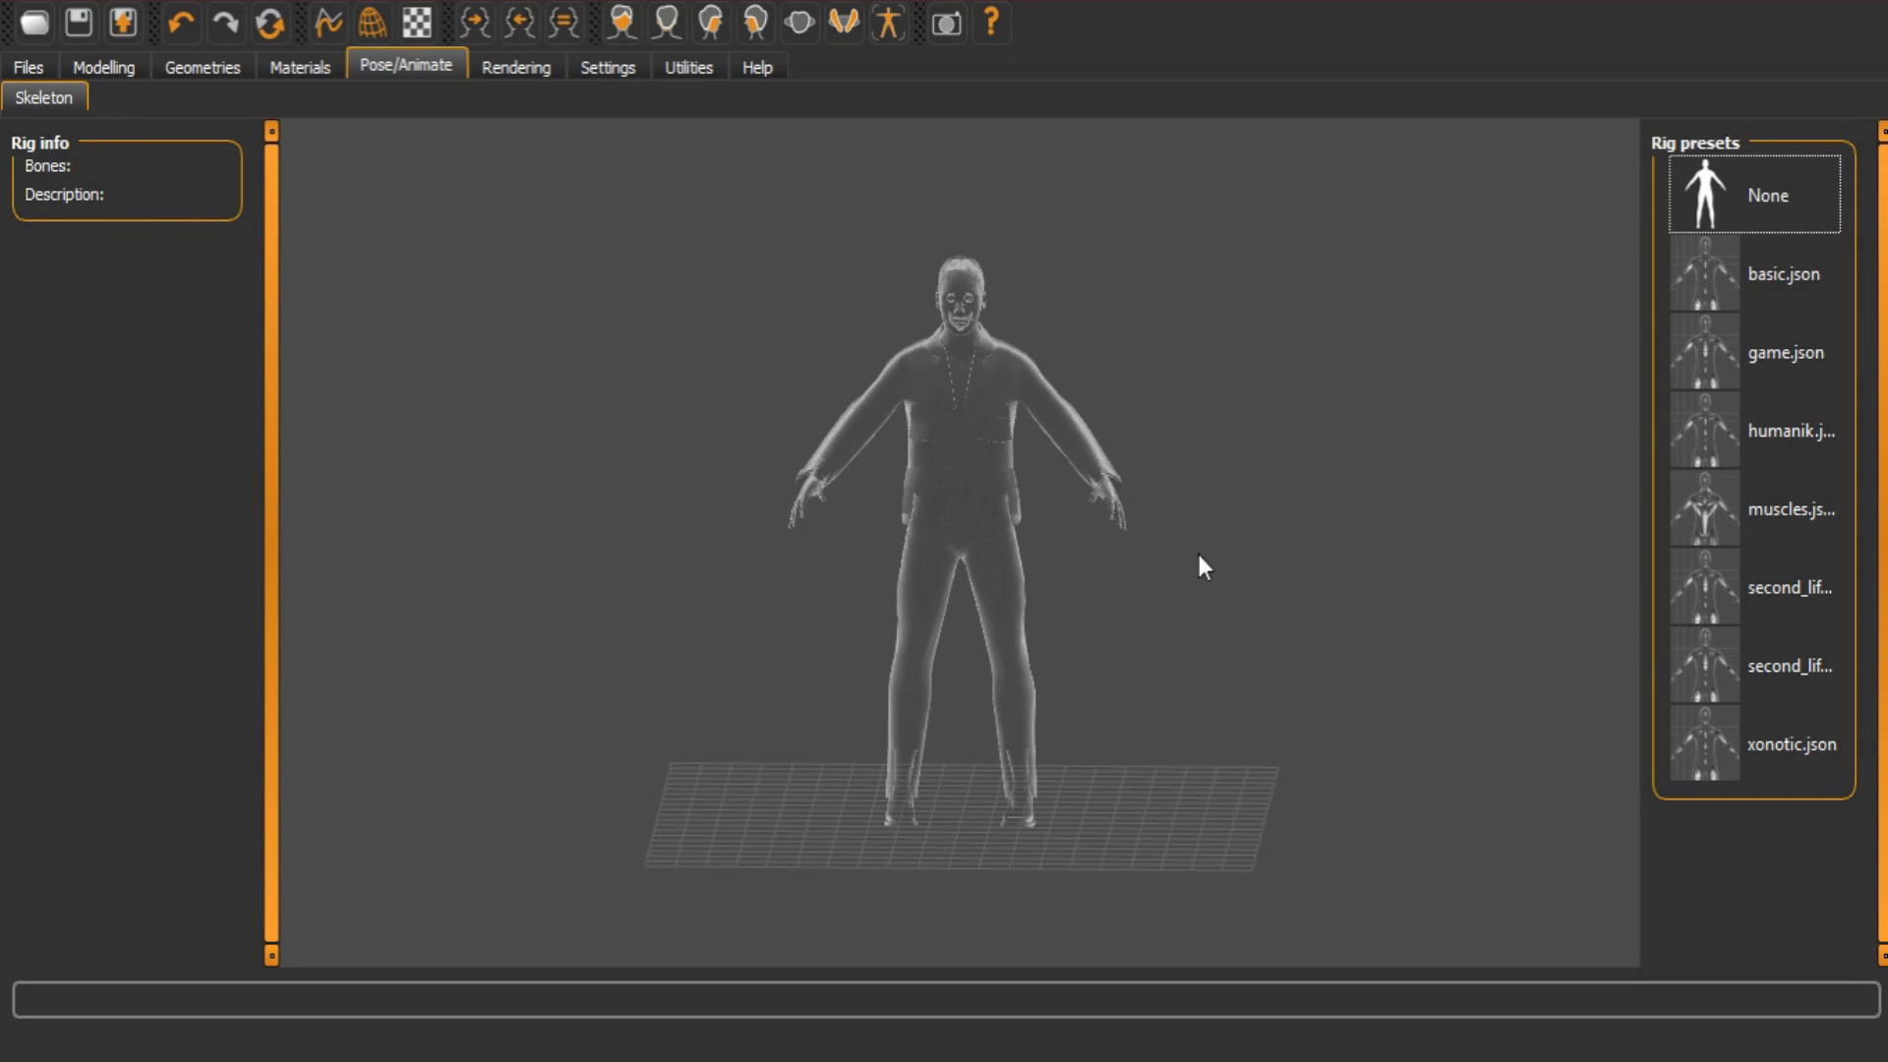
Export the character as 'Shoe problem' in Blender exchange (mhx) format
{"action": "left_click", "coordinate": [122, 29]}
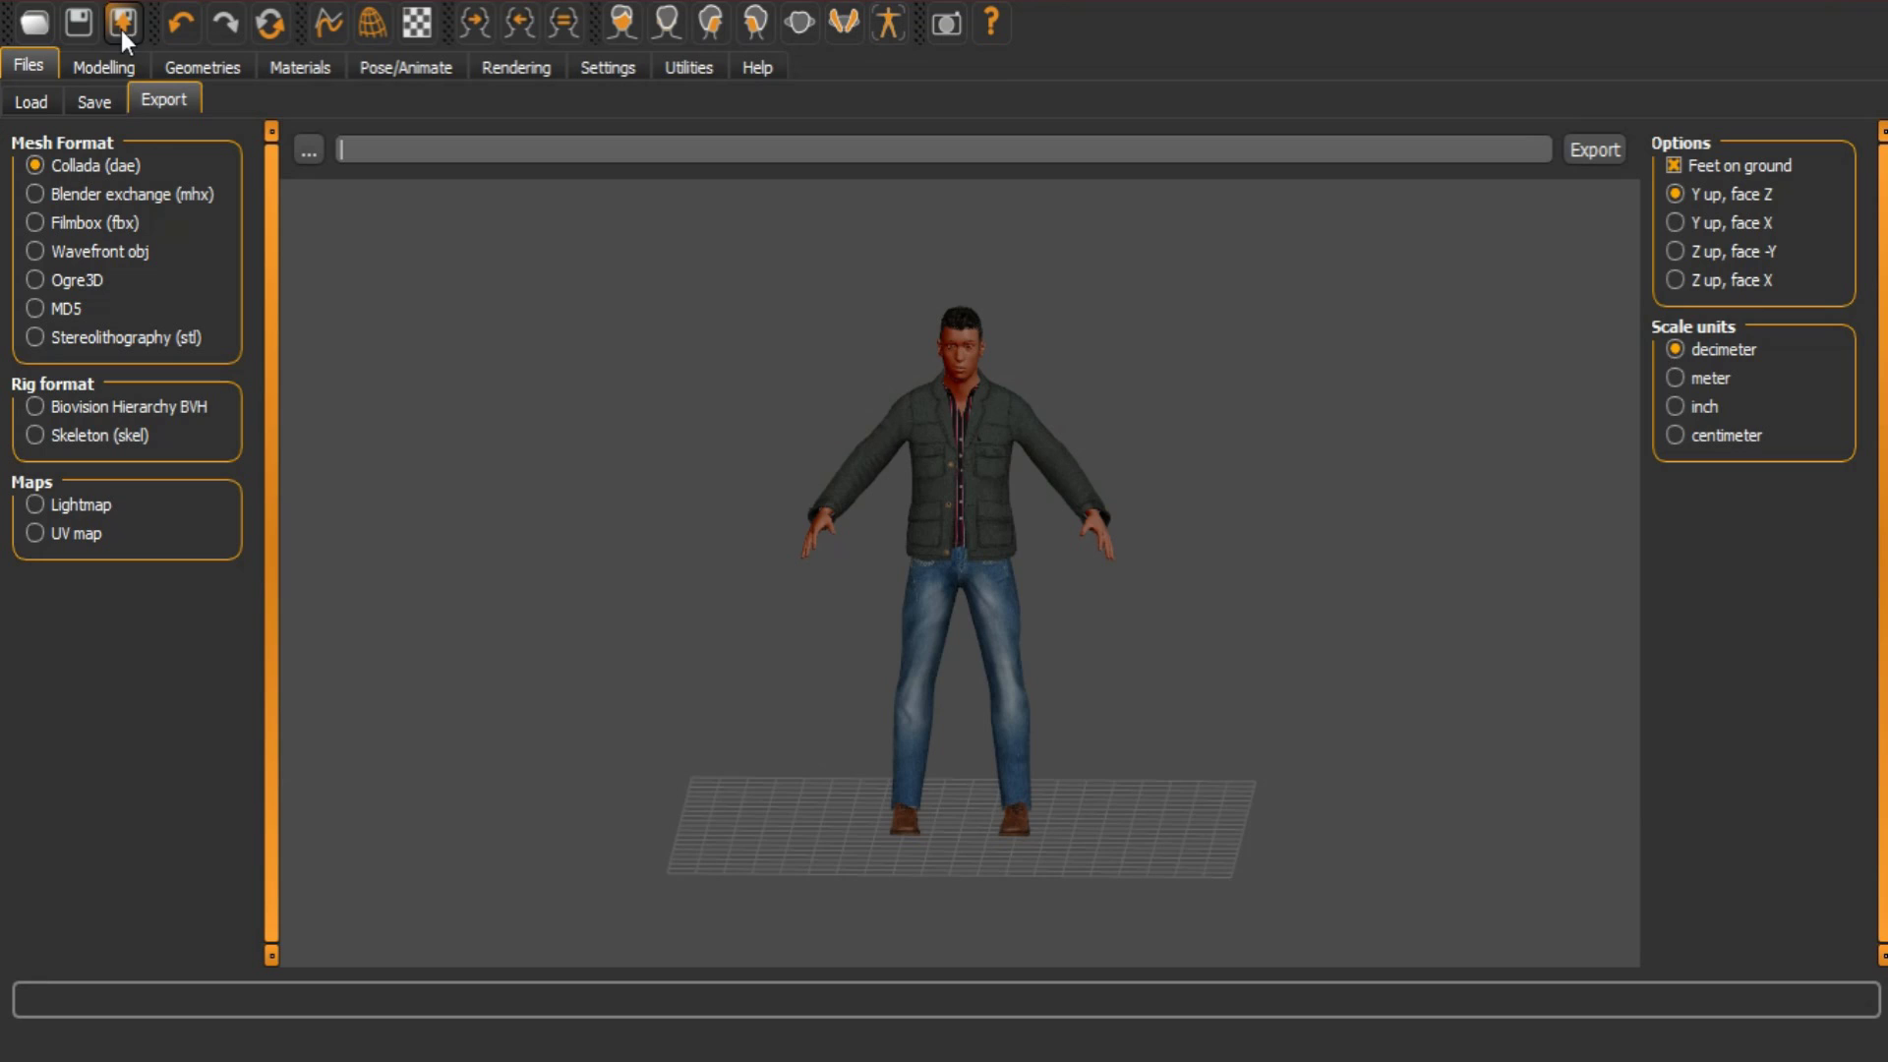
{"action": "left_click", "coordinate": [131, 196]}
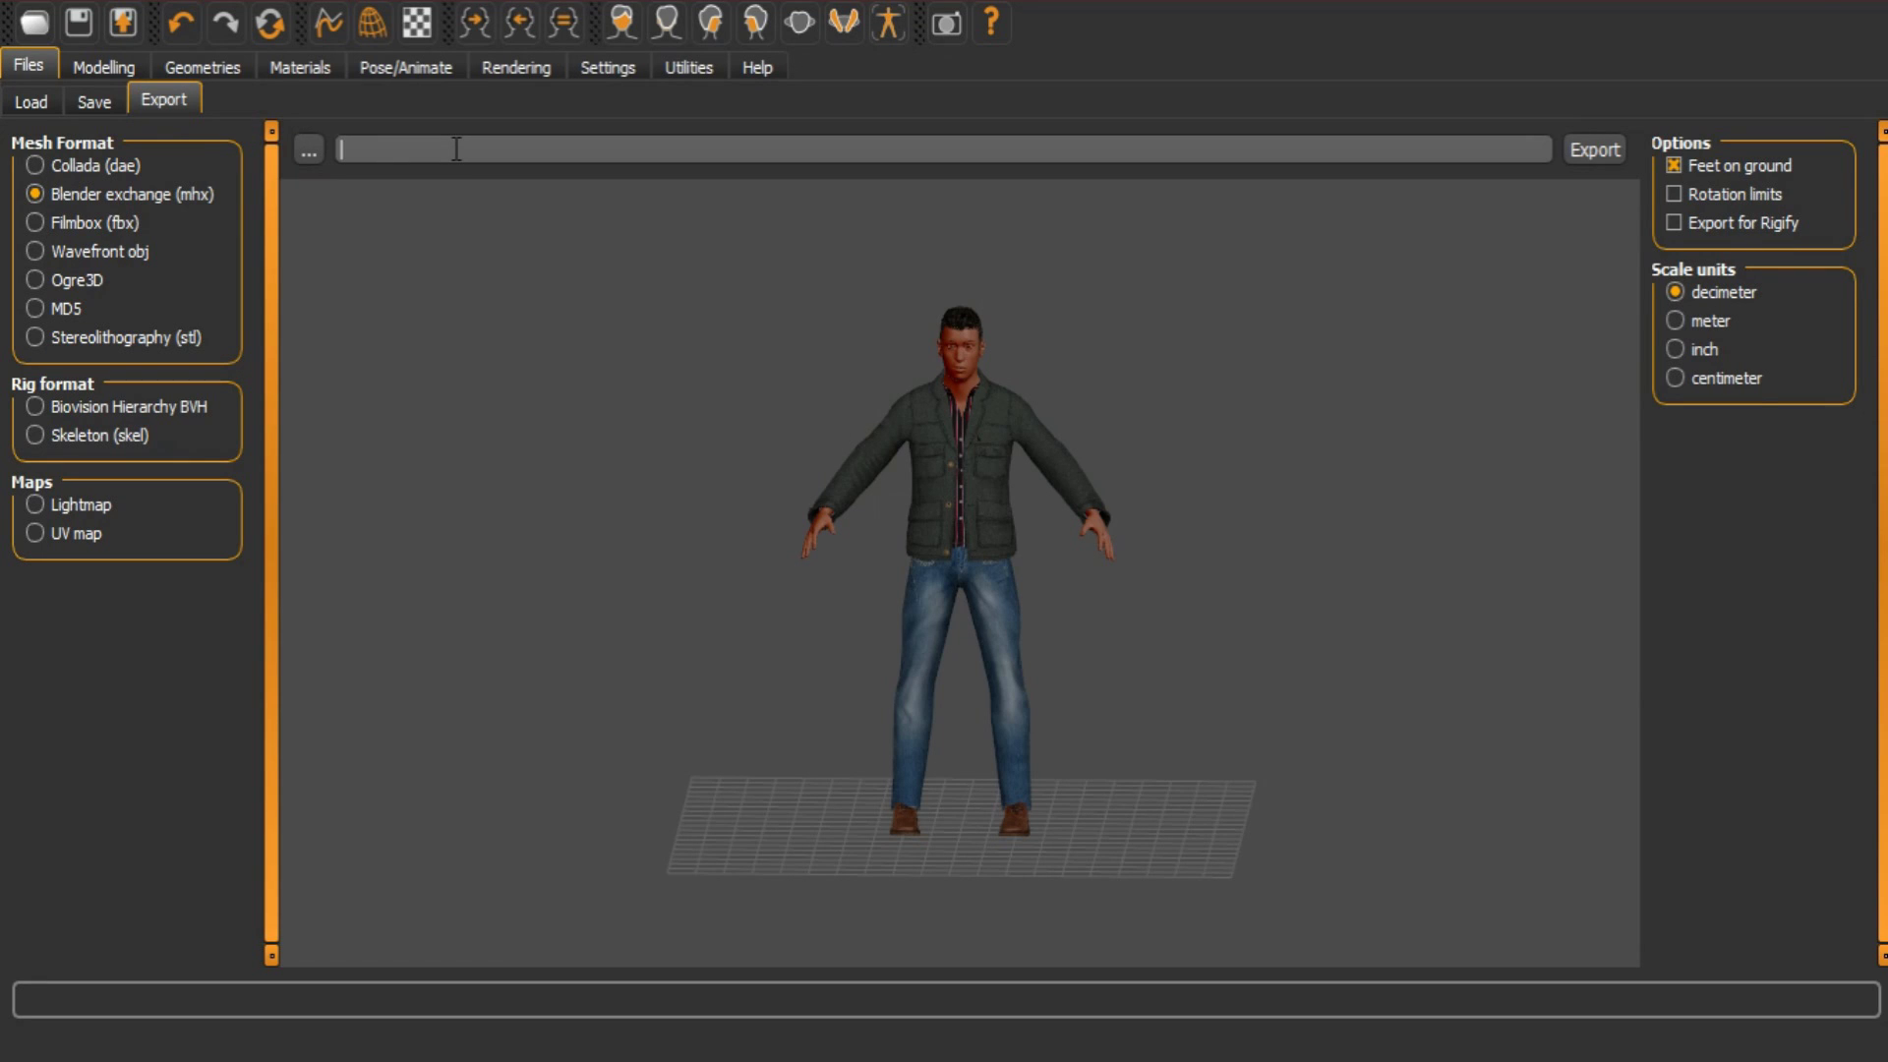
{"action": "type", "text": "Shoe problem"}
{"action": "left_click", "coordinate": [1600, 154]}
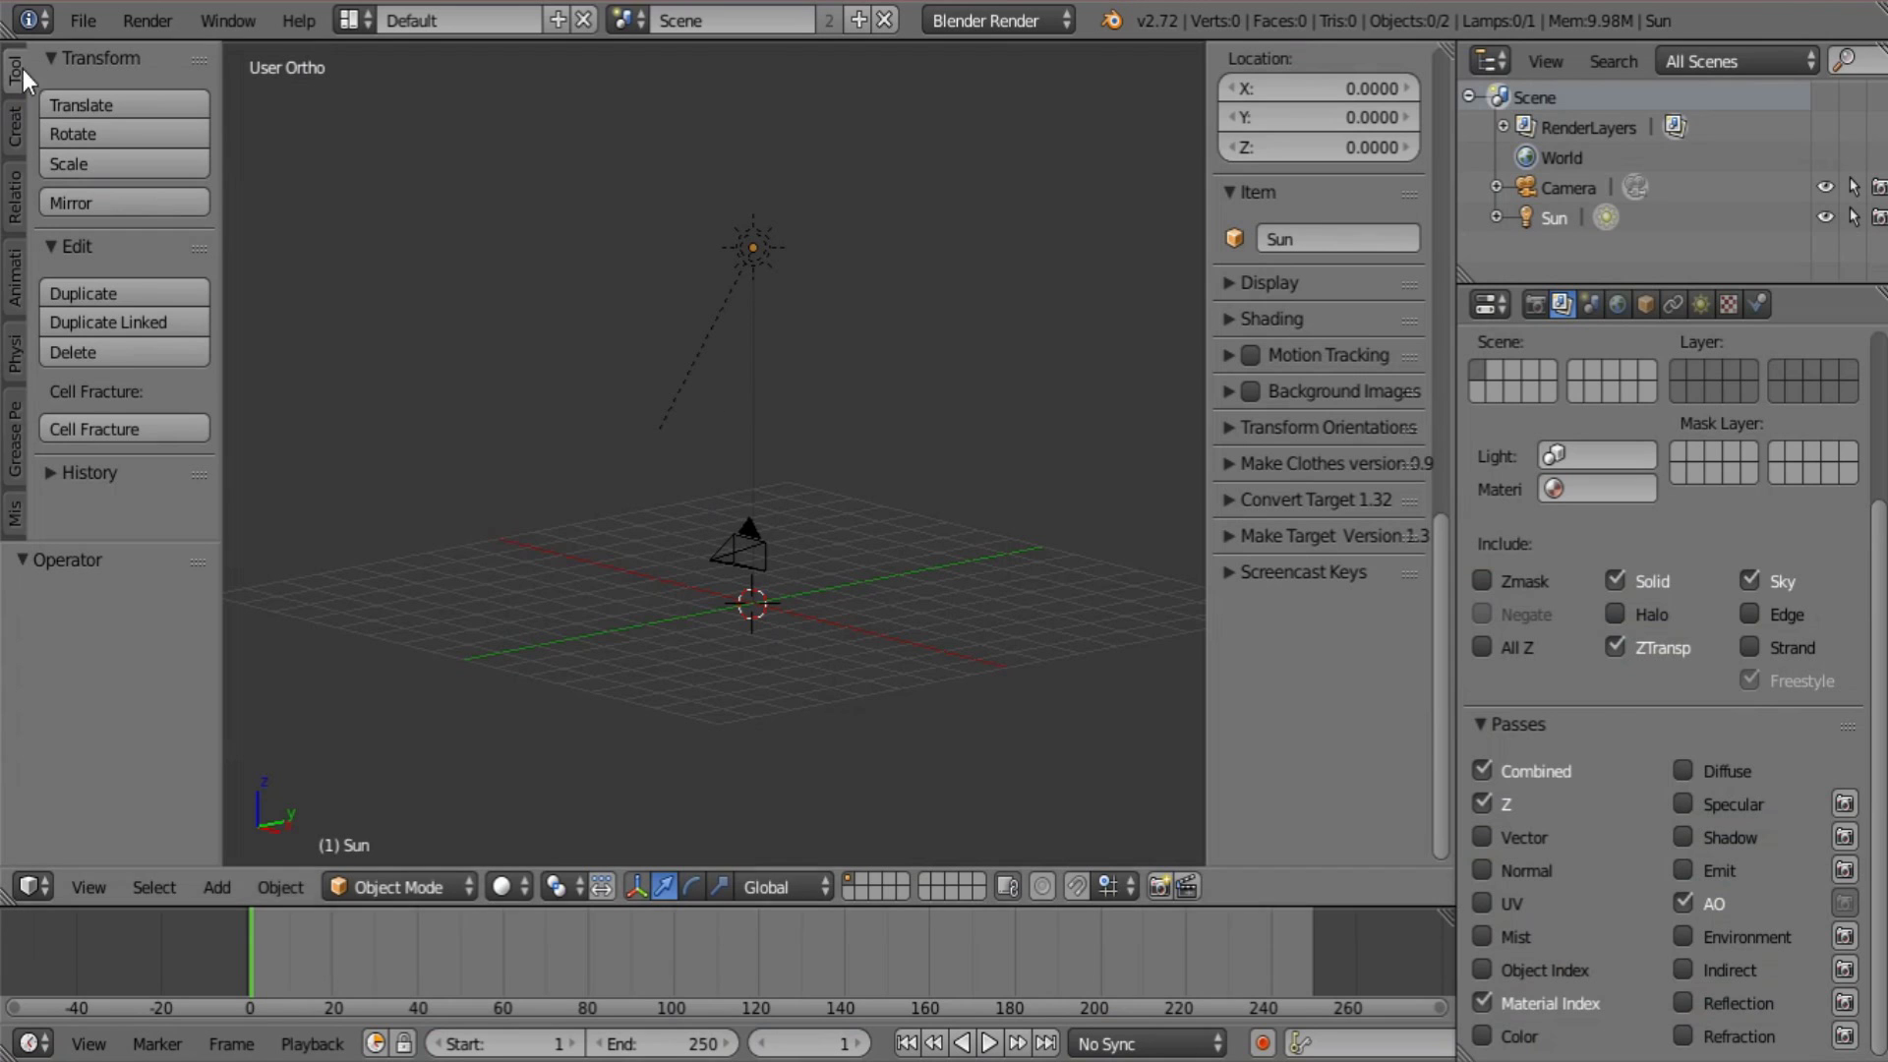
Import the Shoe problem file through File > Import > MakeHuman (.mhx)
{"action": "left_click", "coordinate": [95, 18]}
{"action": "mouse_move", "coordinate": [176, 547]}
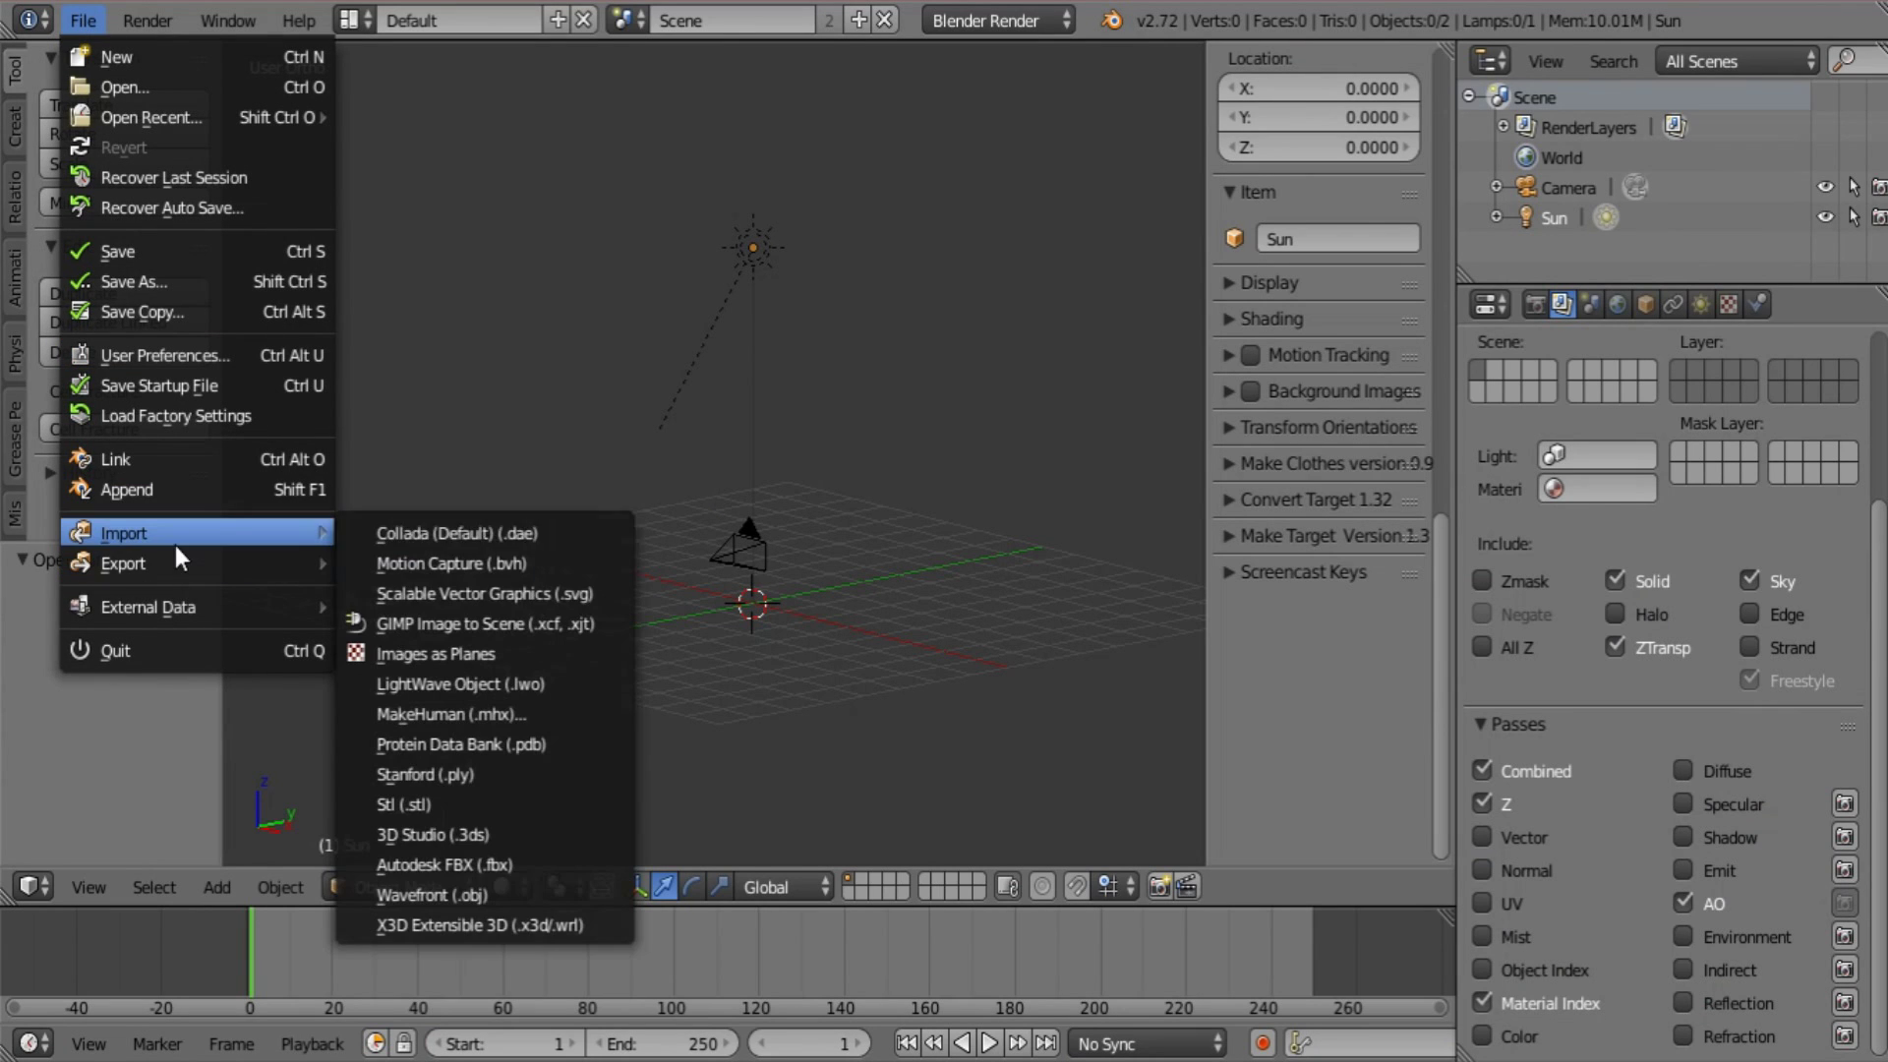
{"action": "left_click", "coordinate": [549, 714]}
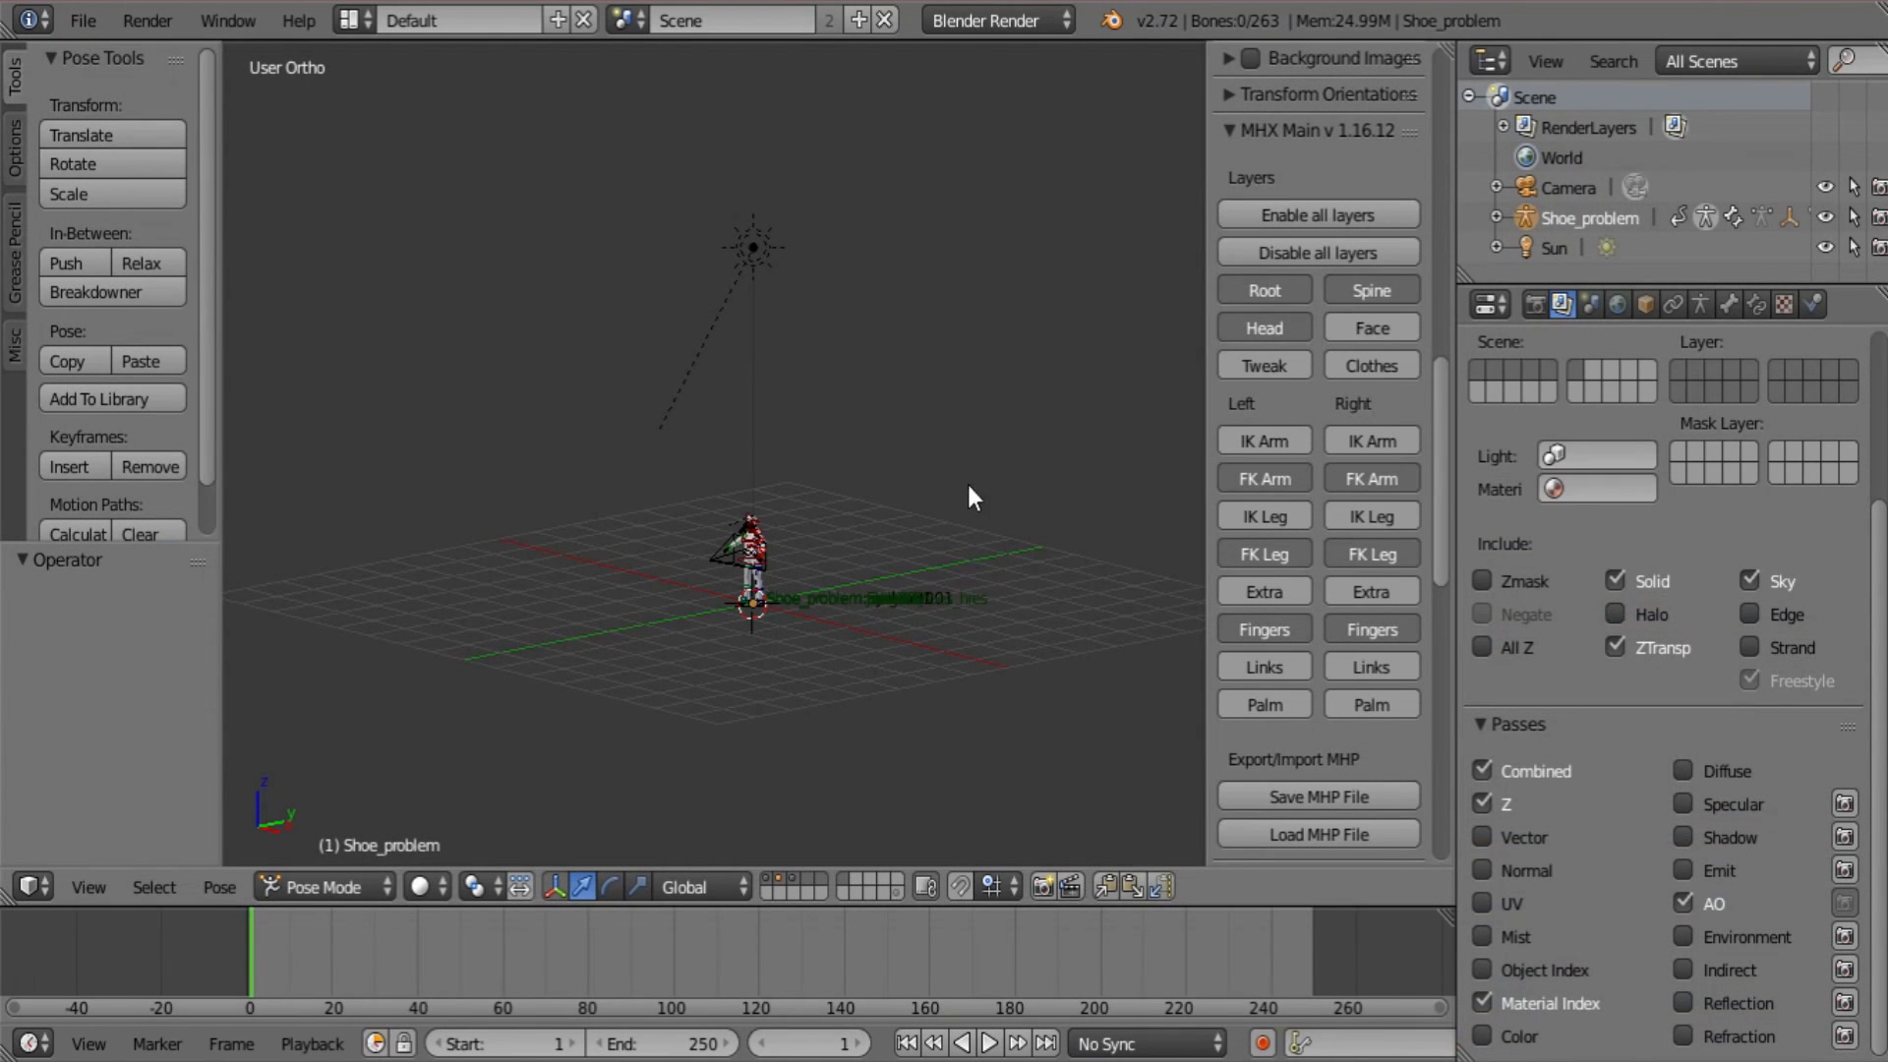
Zoom in on the character and enable the Right IK Arm and IK Leg bone layers
{"action": "scroll", "coordinate": [913, 675], "scroll_direction": "up", "scroll_amount": 3}
{"action": "middle_click_drag", "start_coordinate": [914, 674], "coordinate": [856, 446], "text": "shift"}
{"action": "scroll", "coordinate": [805, 312], "scroll_direction": "up", "scroll_amount": 4}
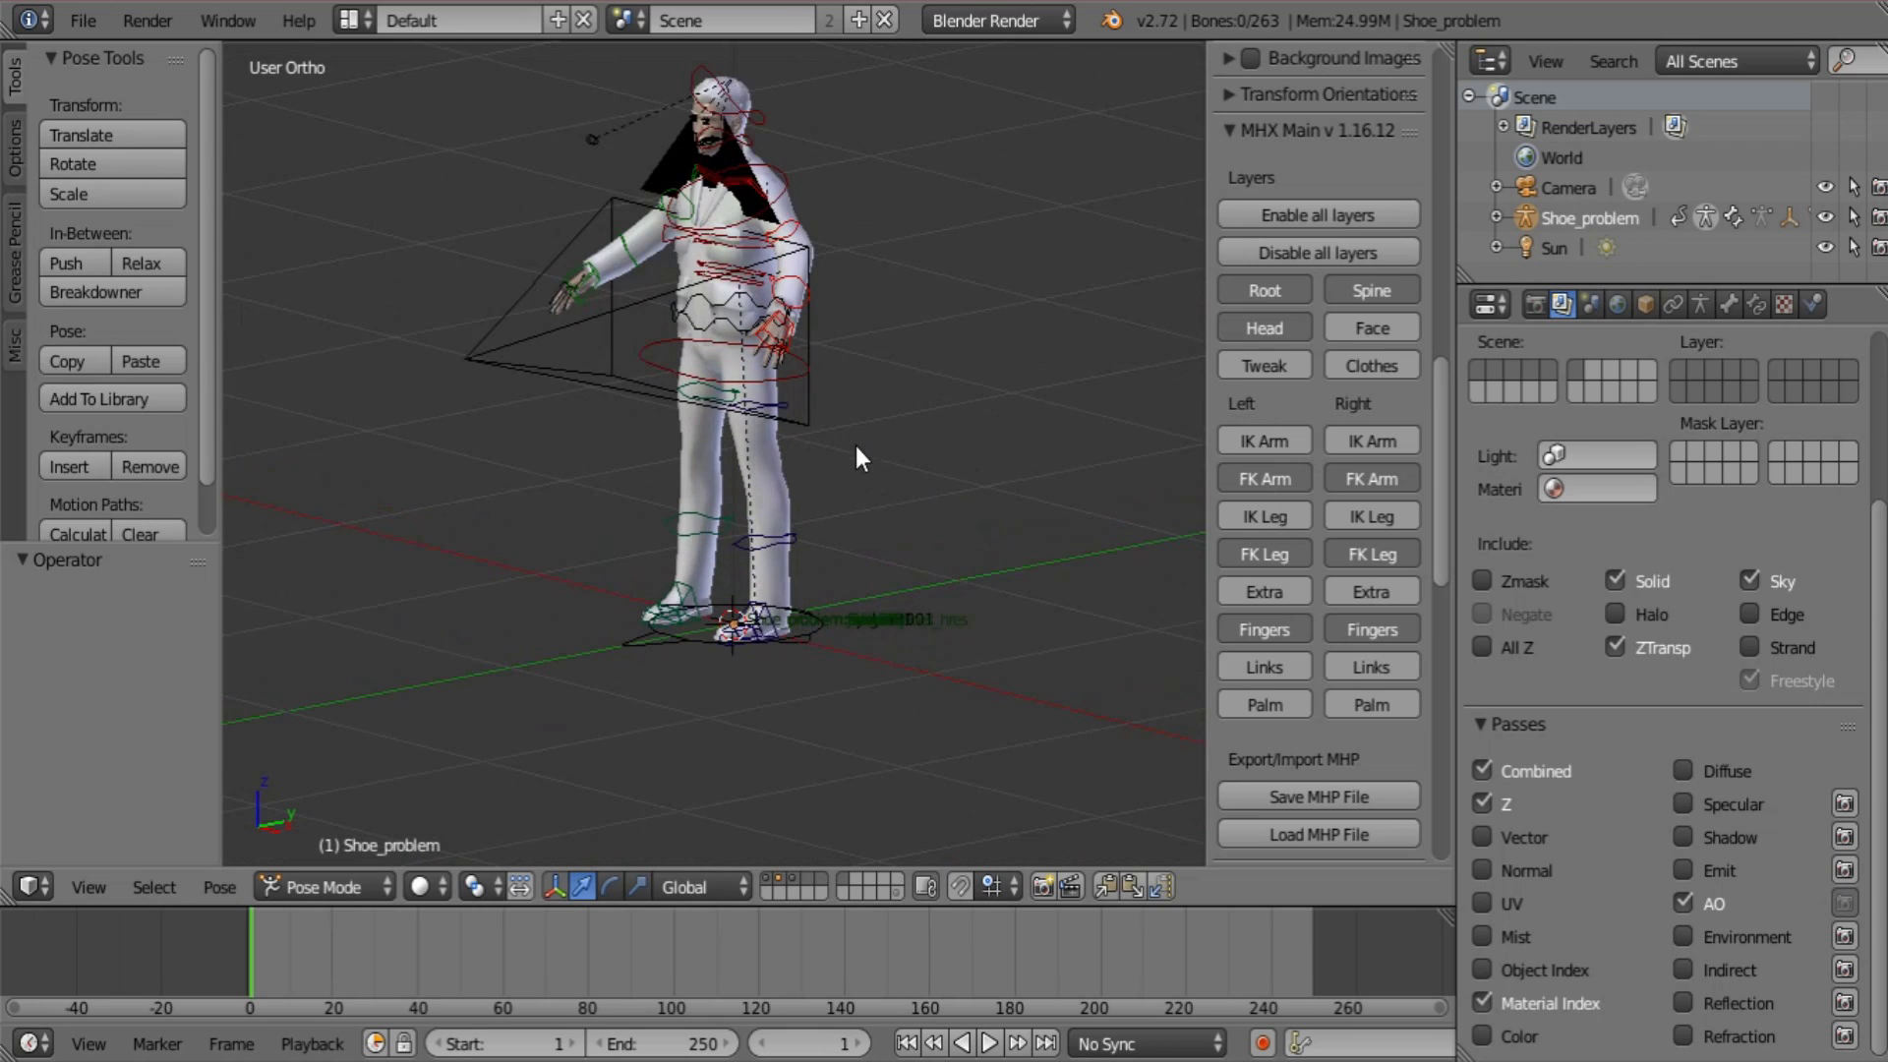
{"action": "left_click", "coordinate": [1269, 443]}
{"action": "left_click", "coordinate": [1371, 443]}
{"action": "left_click", "coordinate": [1376, 479]}
{"action": "left_click", "coordinate": [1291, 470]}
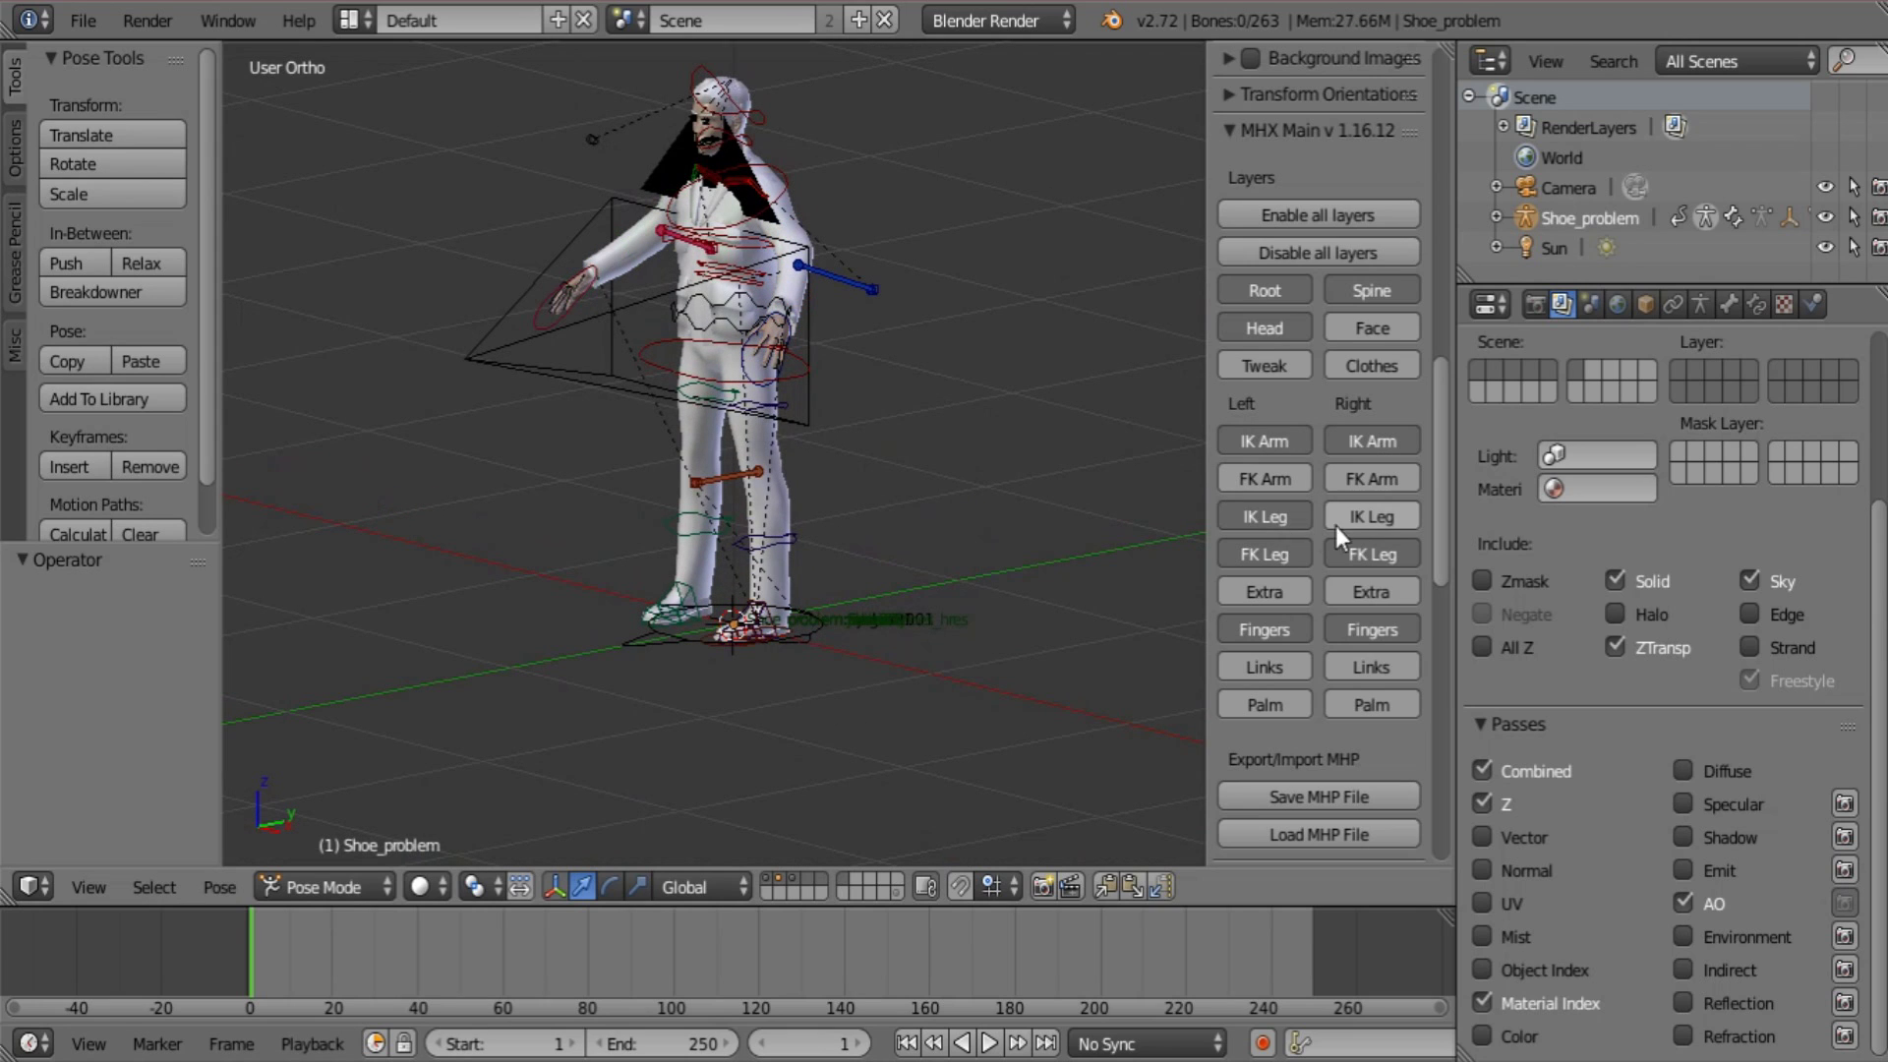
{"action": "left_click", "coordinate": [1335, 525]}
Collapse the MHX FK/IK Switch panel and zoom in toward the feet
{"action": "scroll", "coordinate": [1316, 621], "scroll_direction": "down", "scroll_amount": 12}
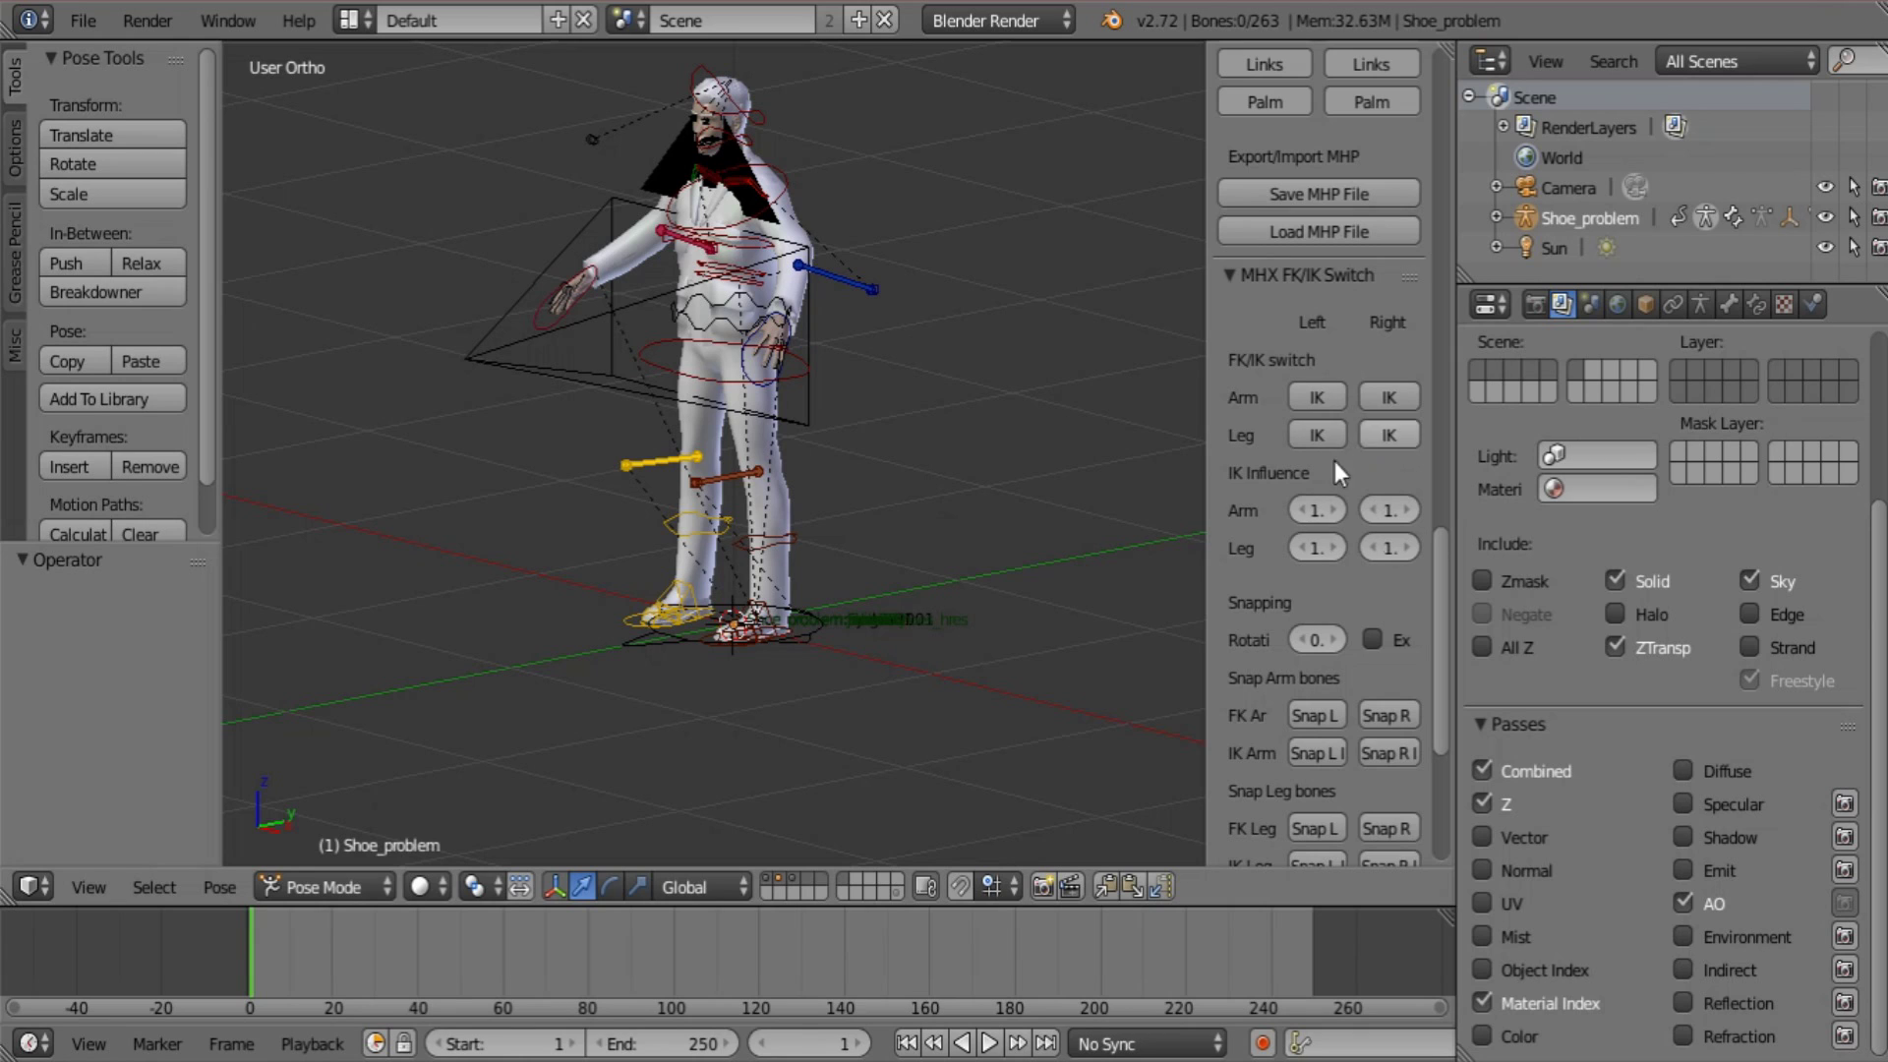
{"action": "scroll", "coordinate": [1309, 547], "scroll_direction": "down", "scroll_amount": 4}
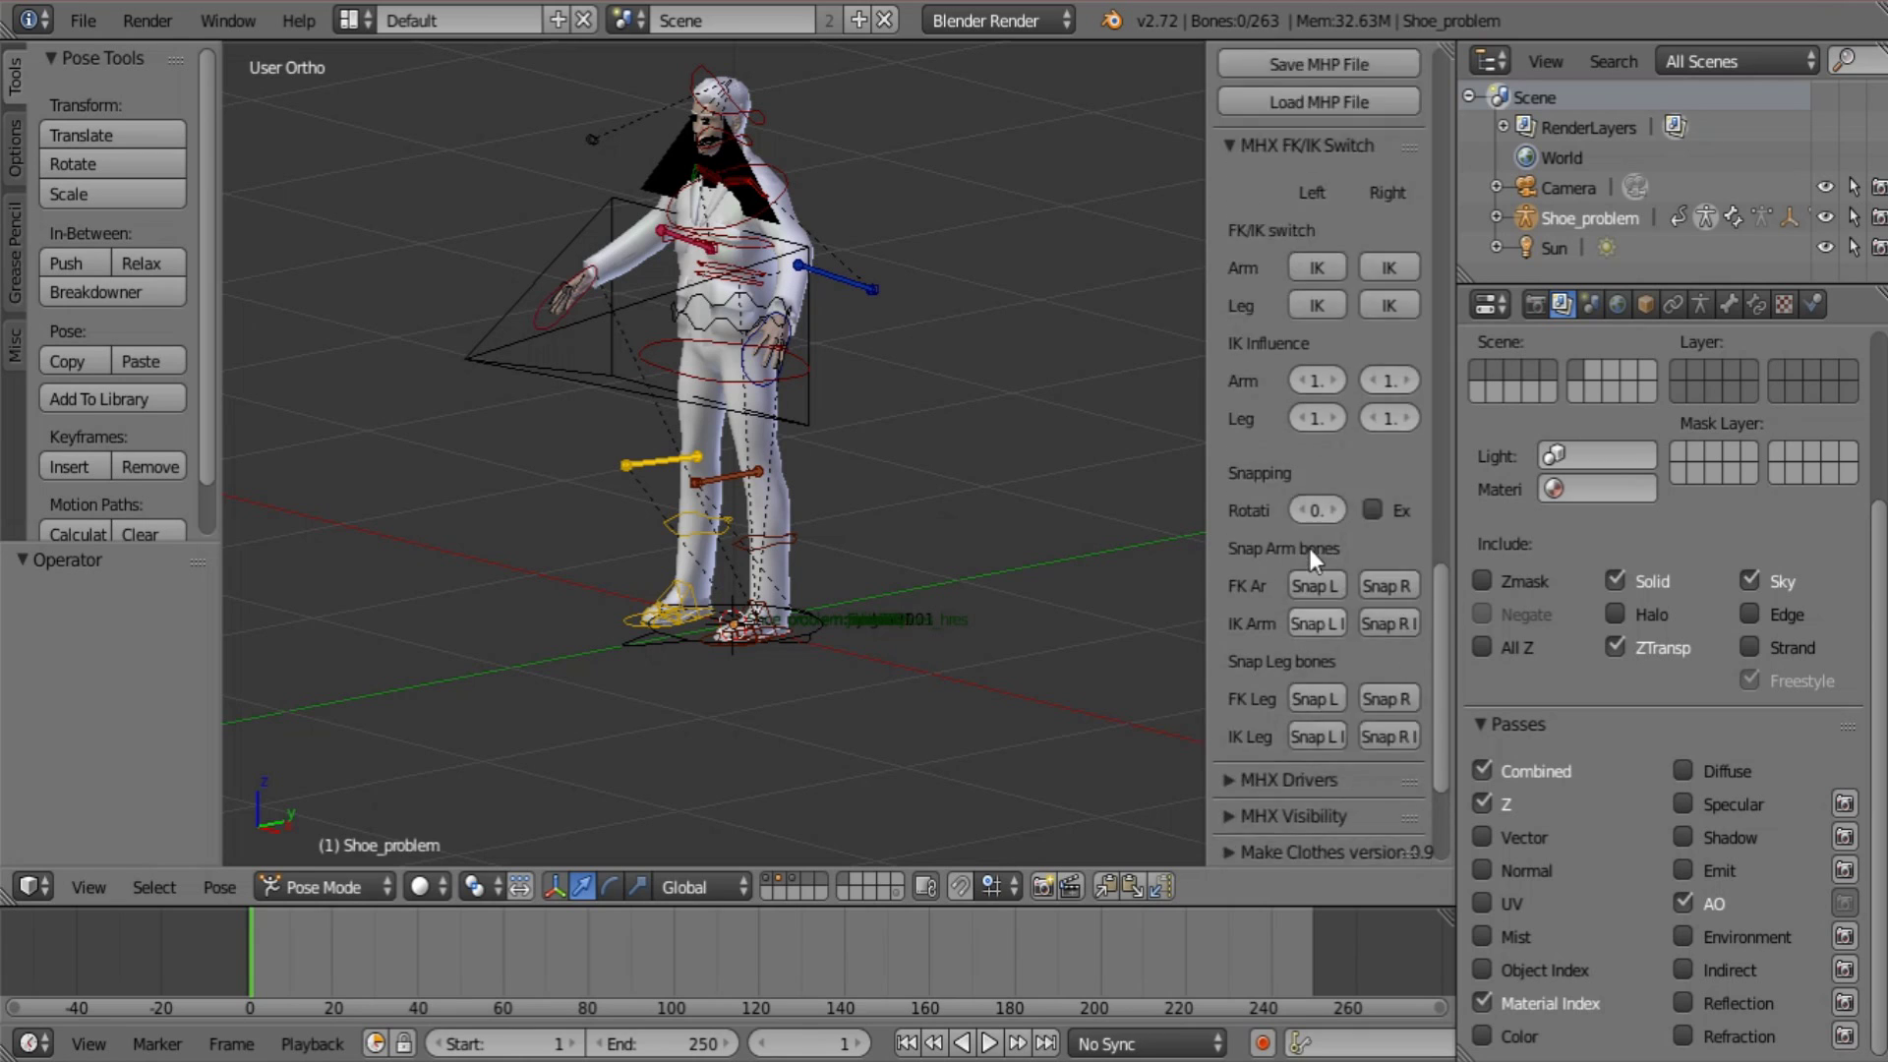
{"action": "scroll", "coordinate": [1308, 548], "scroll_direction": "up", "scroll_amount": 3}
{"action": "left_click", "coordinate": [1244, 268]}
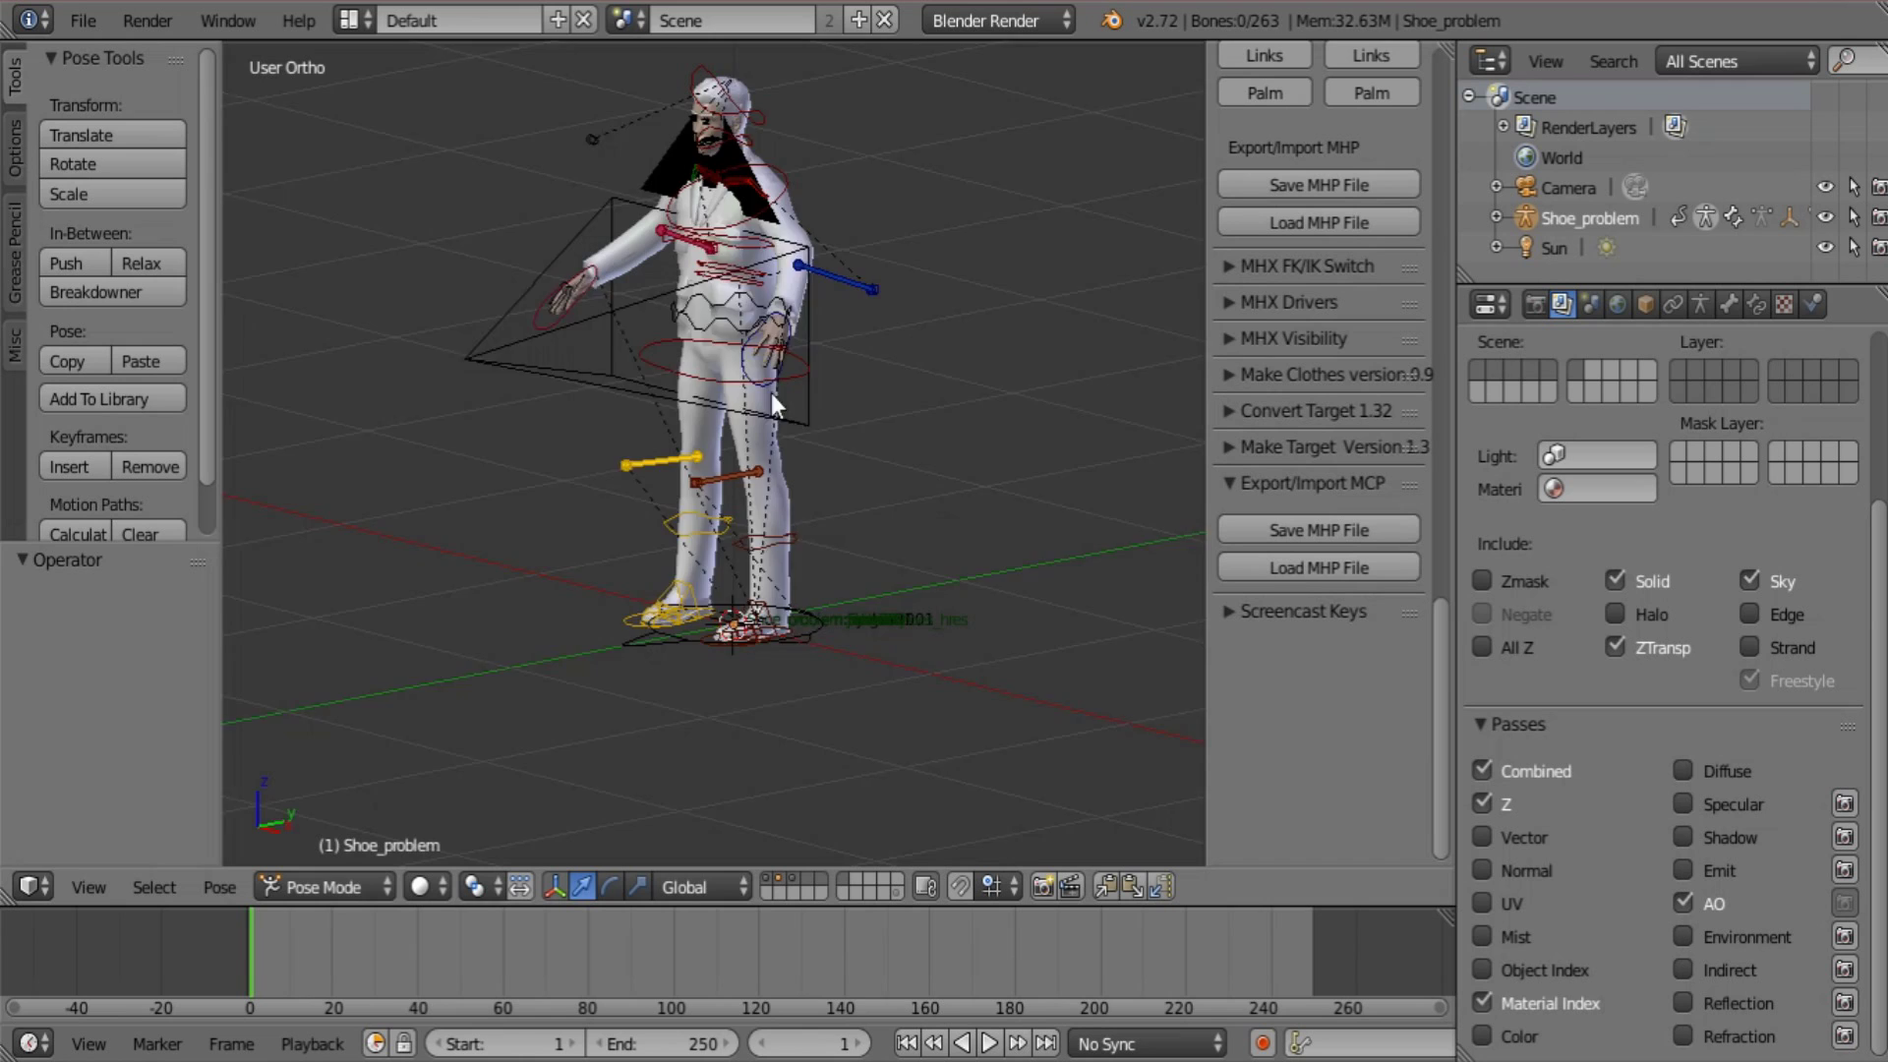
{"action": "scroll", "coordinate": [771, 395], "scroll_direction": "up", "scroll_amount": 6}
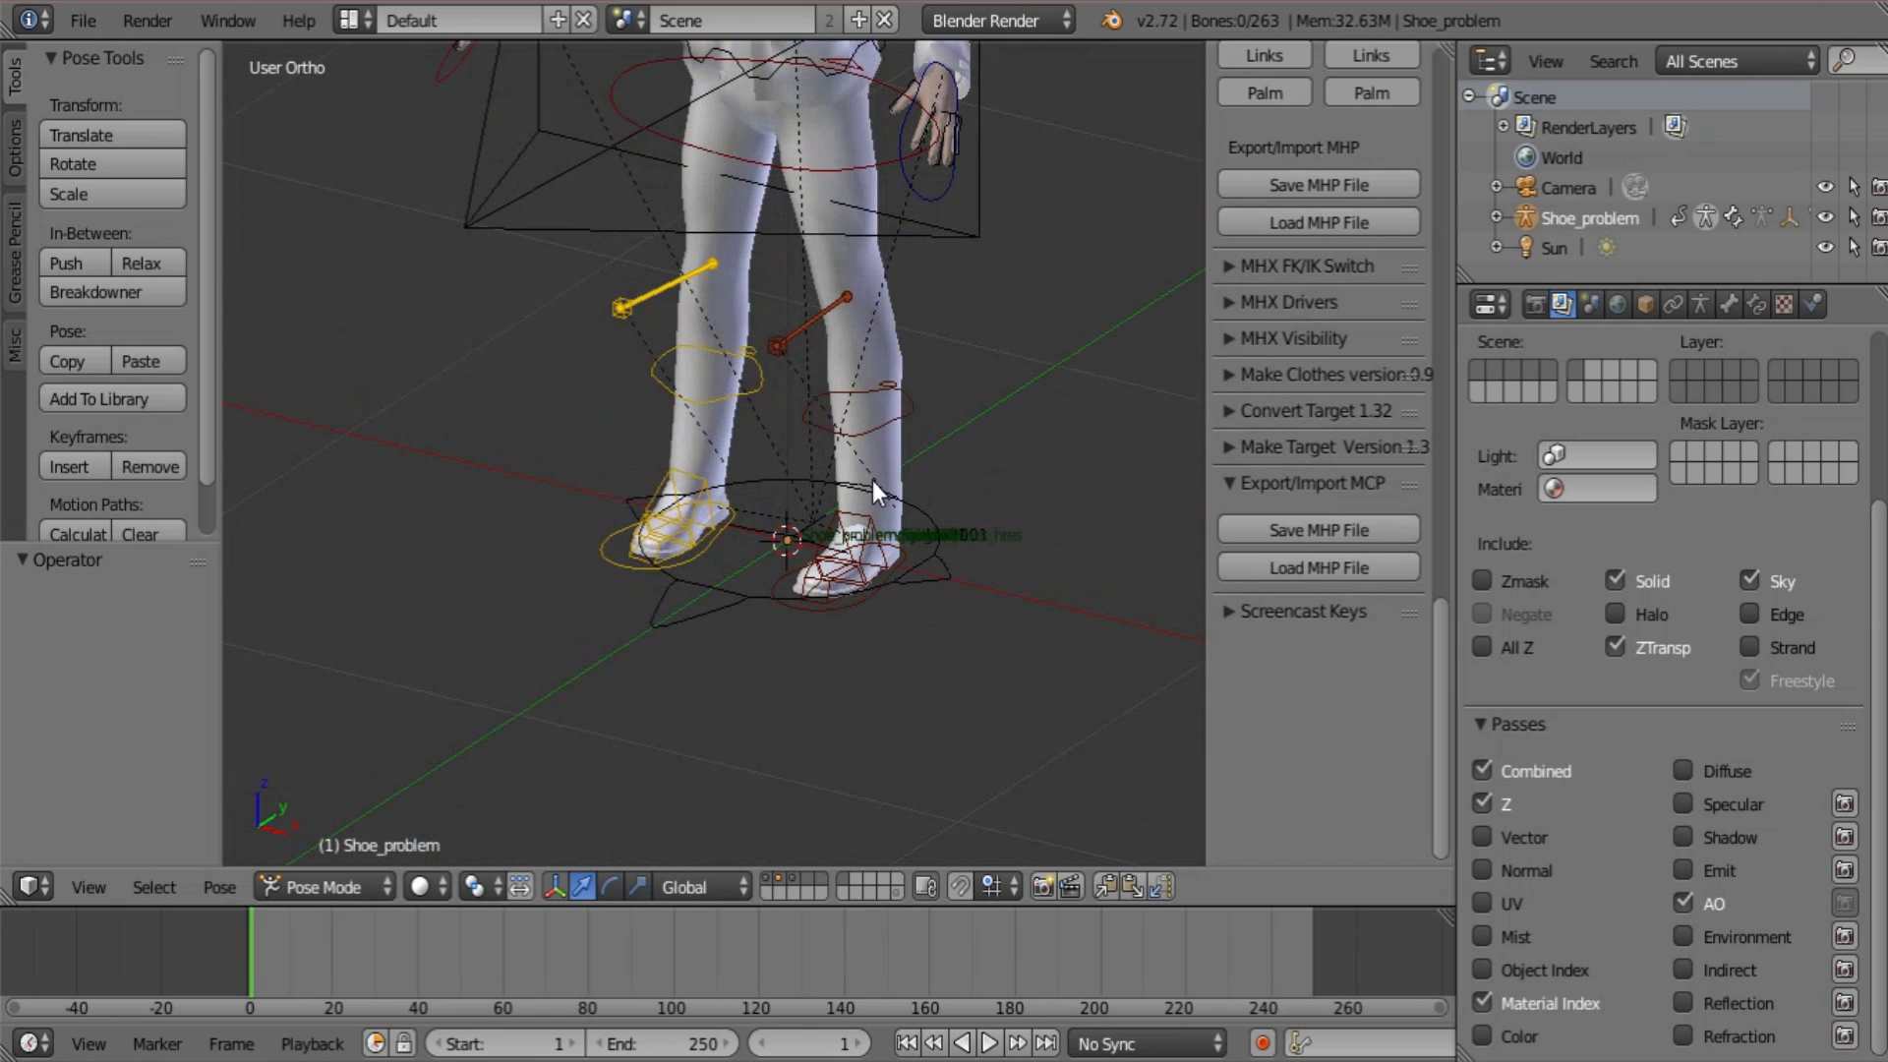
Drop the jeans01 material's Diffuse Intensity to 0.252, then zoom in on the shoes
{"action": "right_click", "coordinate": [905, 462]}
{"action": "left_click", "coordinate": [1757, 304]}
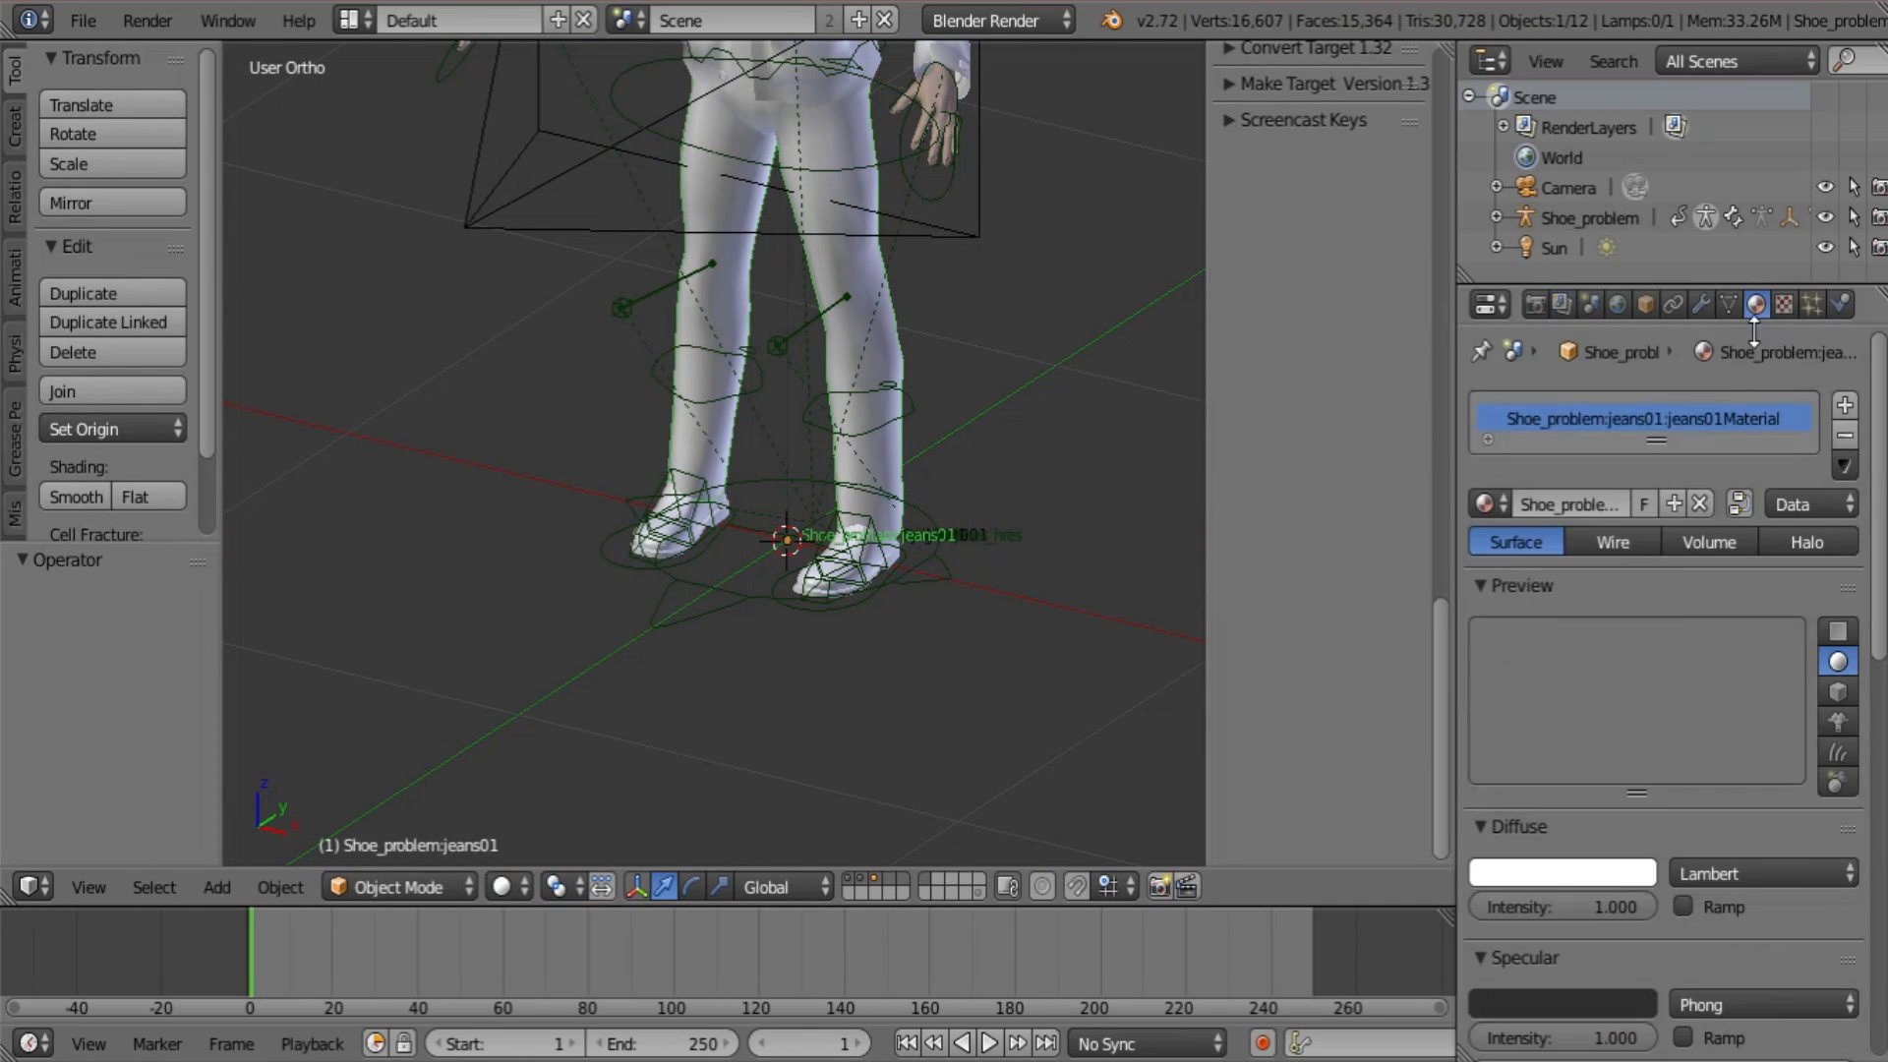
{"action": "scroll", "coordinate": [1622, 699], "scroll_direction": "down", "scroll_amount": 2}
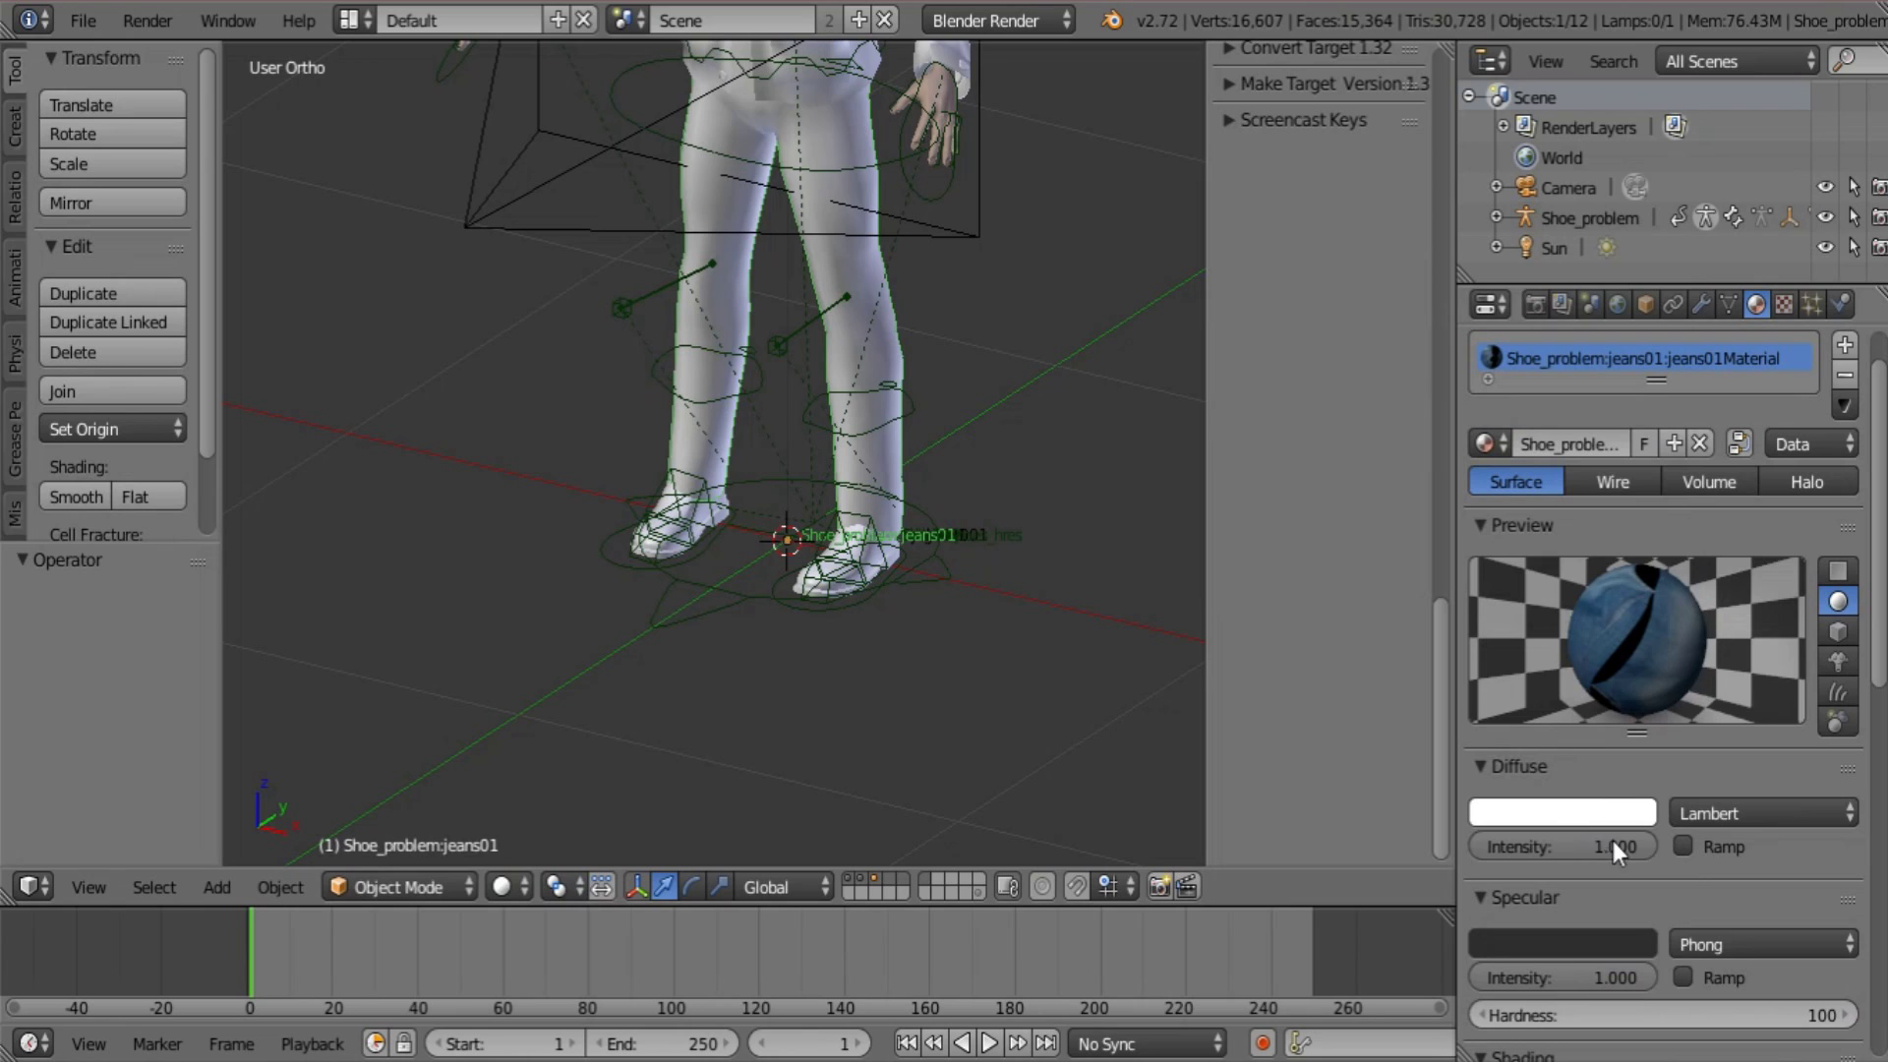
{"action": "left_click_drag", "start_coordinate": [1613, 841], "coordinate": [1482, 850]}
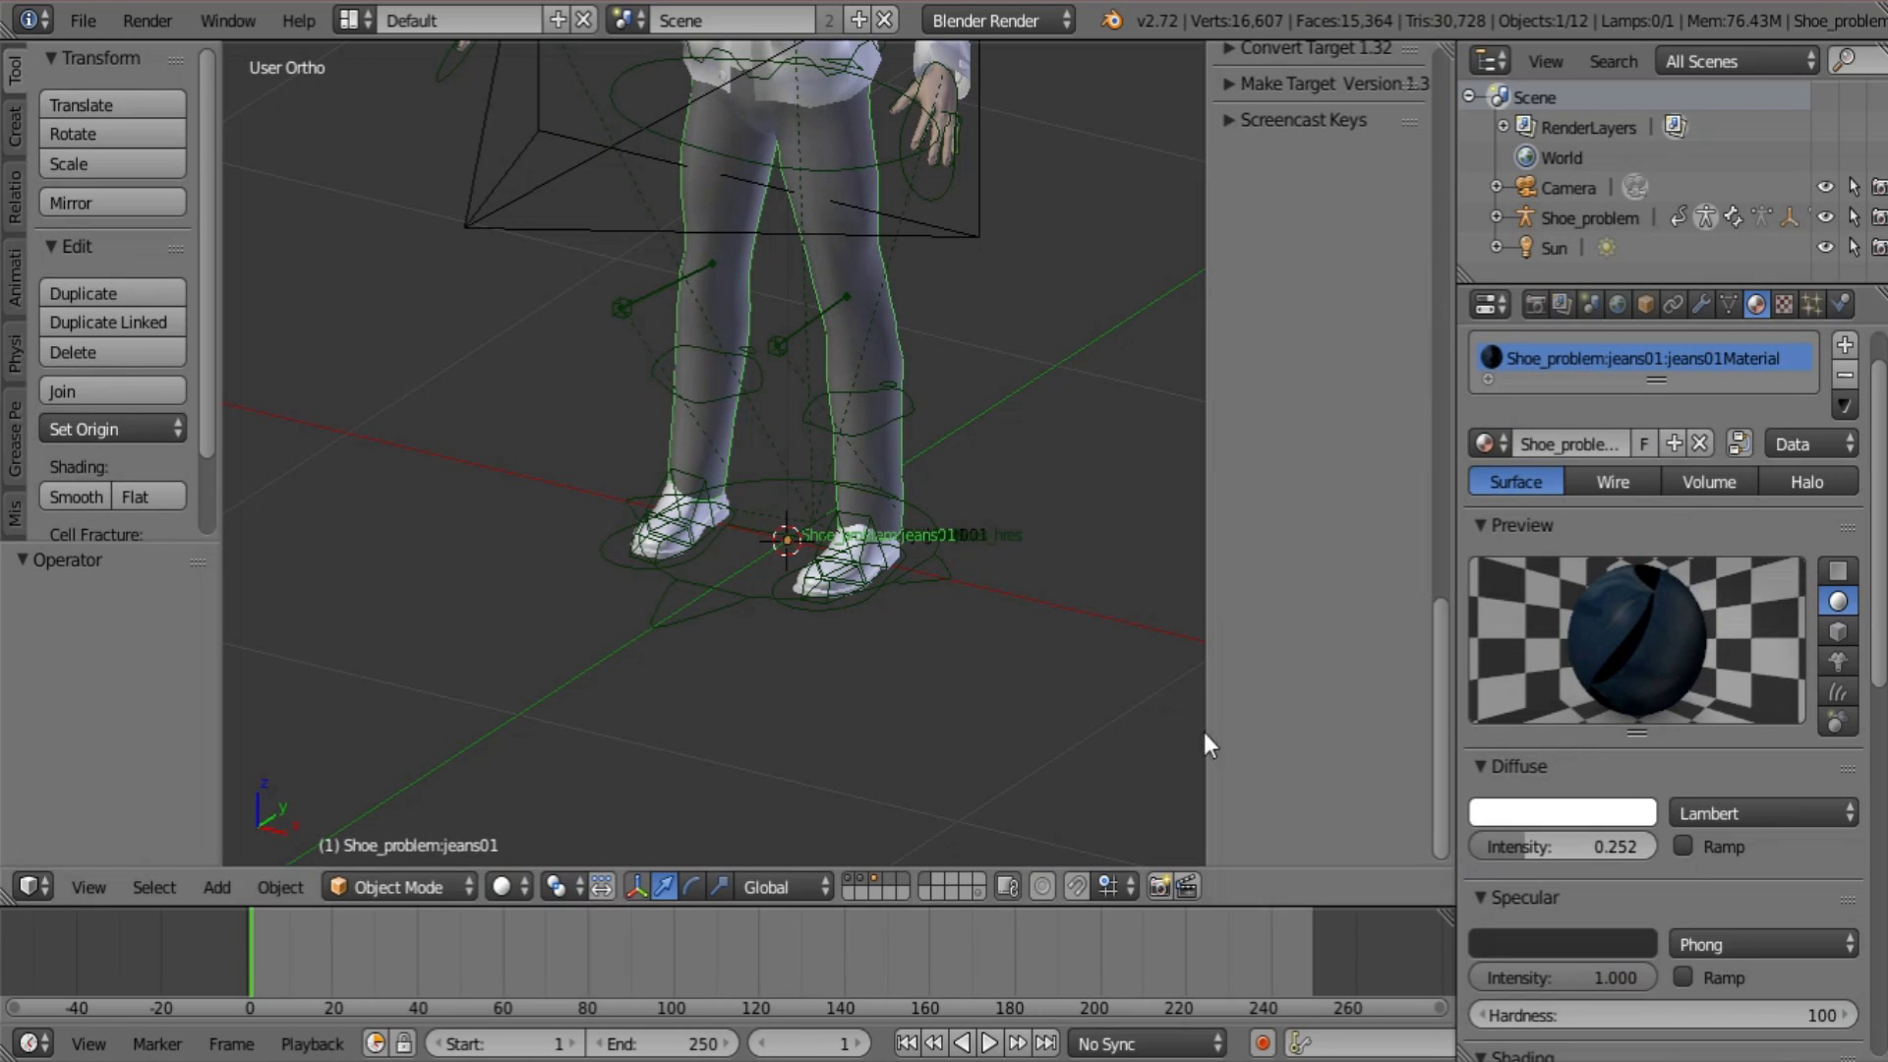
{"action": "scroll", "coordinate": [751, 512], "scroll_direction": "up", "scroll_amount": 6}
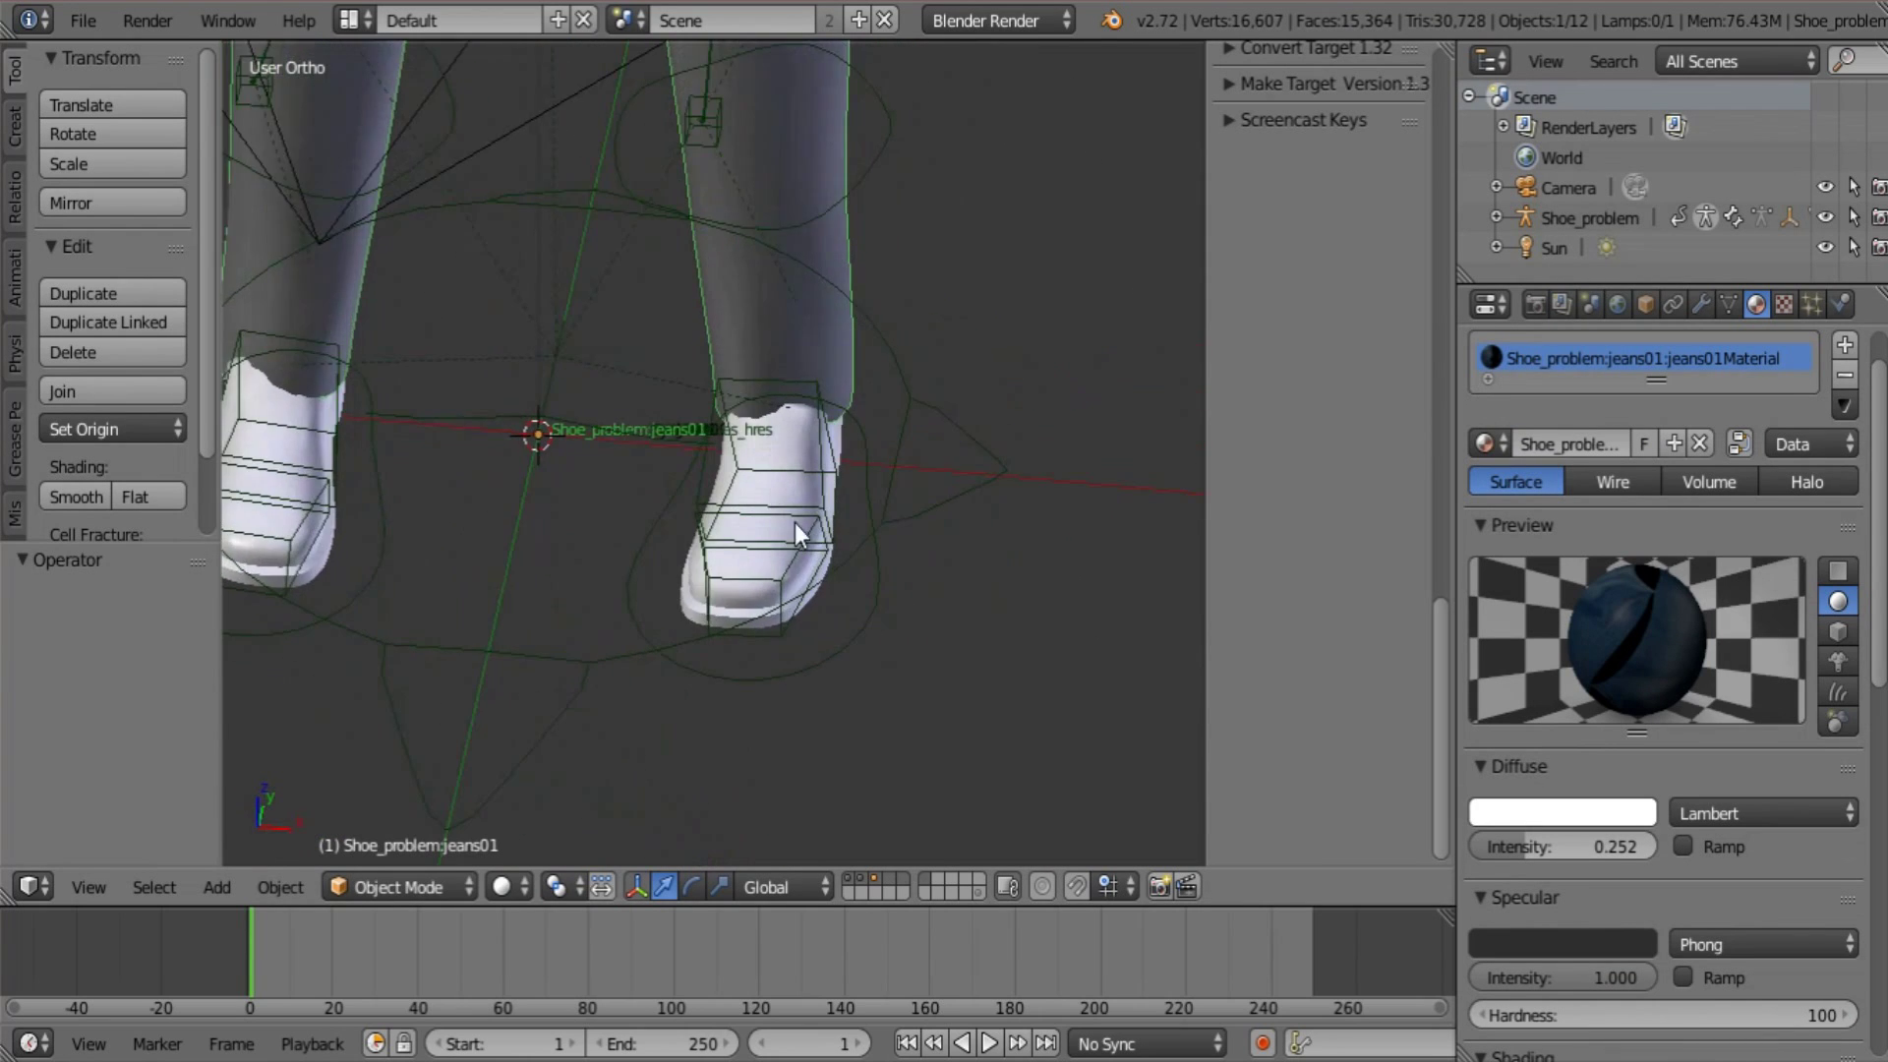
{"action": "scroll", "coordinate": [826, 531], "scroll_direction": "up", "scroll_amount": 3}
{"action": "scroll", "coordinate": [875, 570], "scroll_direction": "down", "scroll_amount": 8}
Put the rig in Pose Mode and lift the left foot IK control foot.ik.L upward
{"action": "right_click", "coordinate": [834, 566]}
{"action": "key", "text": "ctrl+Tab"}
{"action": "right_click", "coordinate": [714, 495]}
{"action": "middle_click_drag", "start_coordinate": [834, 567], "coordinate": [725, 477]}
{"action": "right_click", "coordinate": [559, 473]}
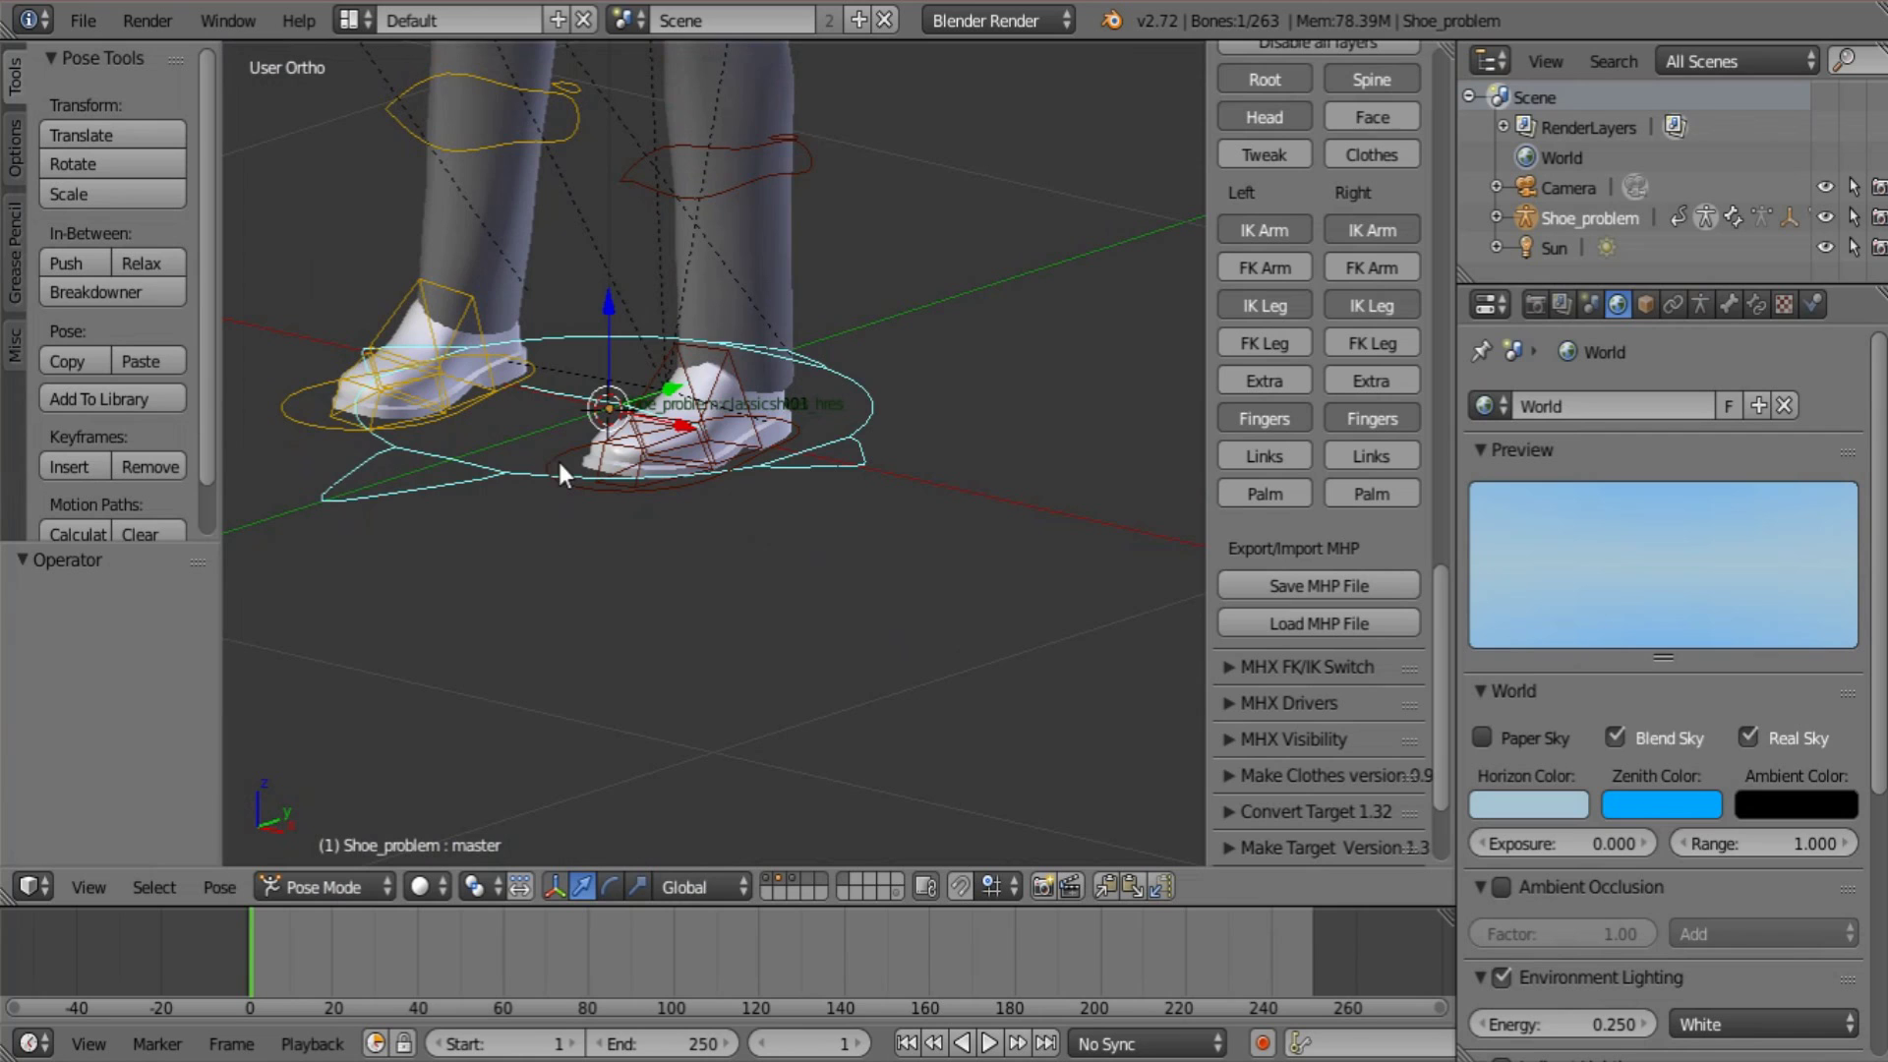
{"action": "right_click", "coordinate": [559, 462]}
{"action": "scroll", "coordinate": [727, 514], "scroll_direction": "down", "scroll_amount": 2}
{"action": "middle_click_drag", "start_coordinate": [727, 518], "coordinate": [734, 455]}
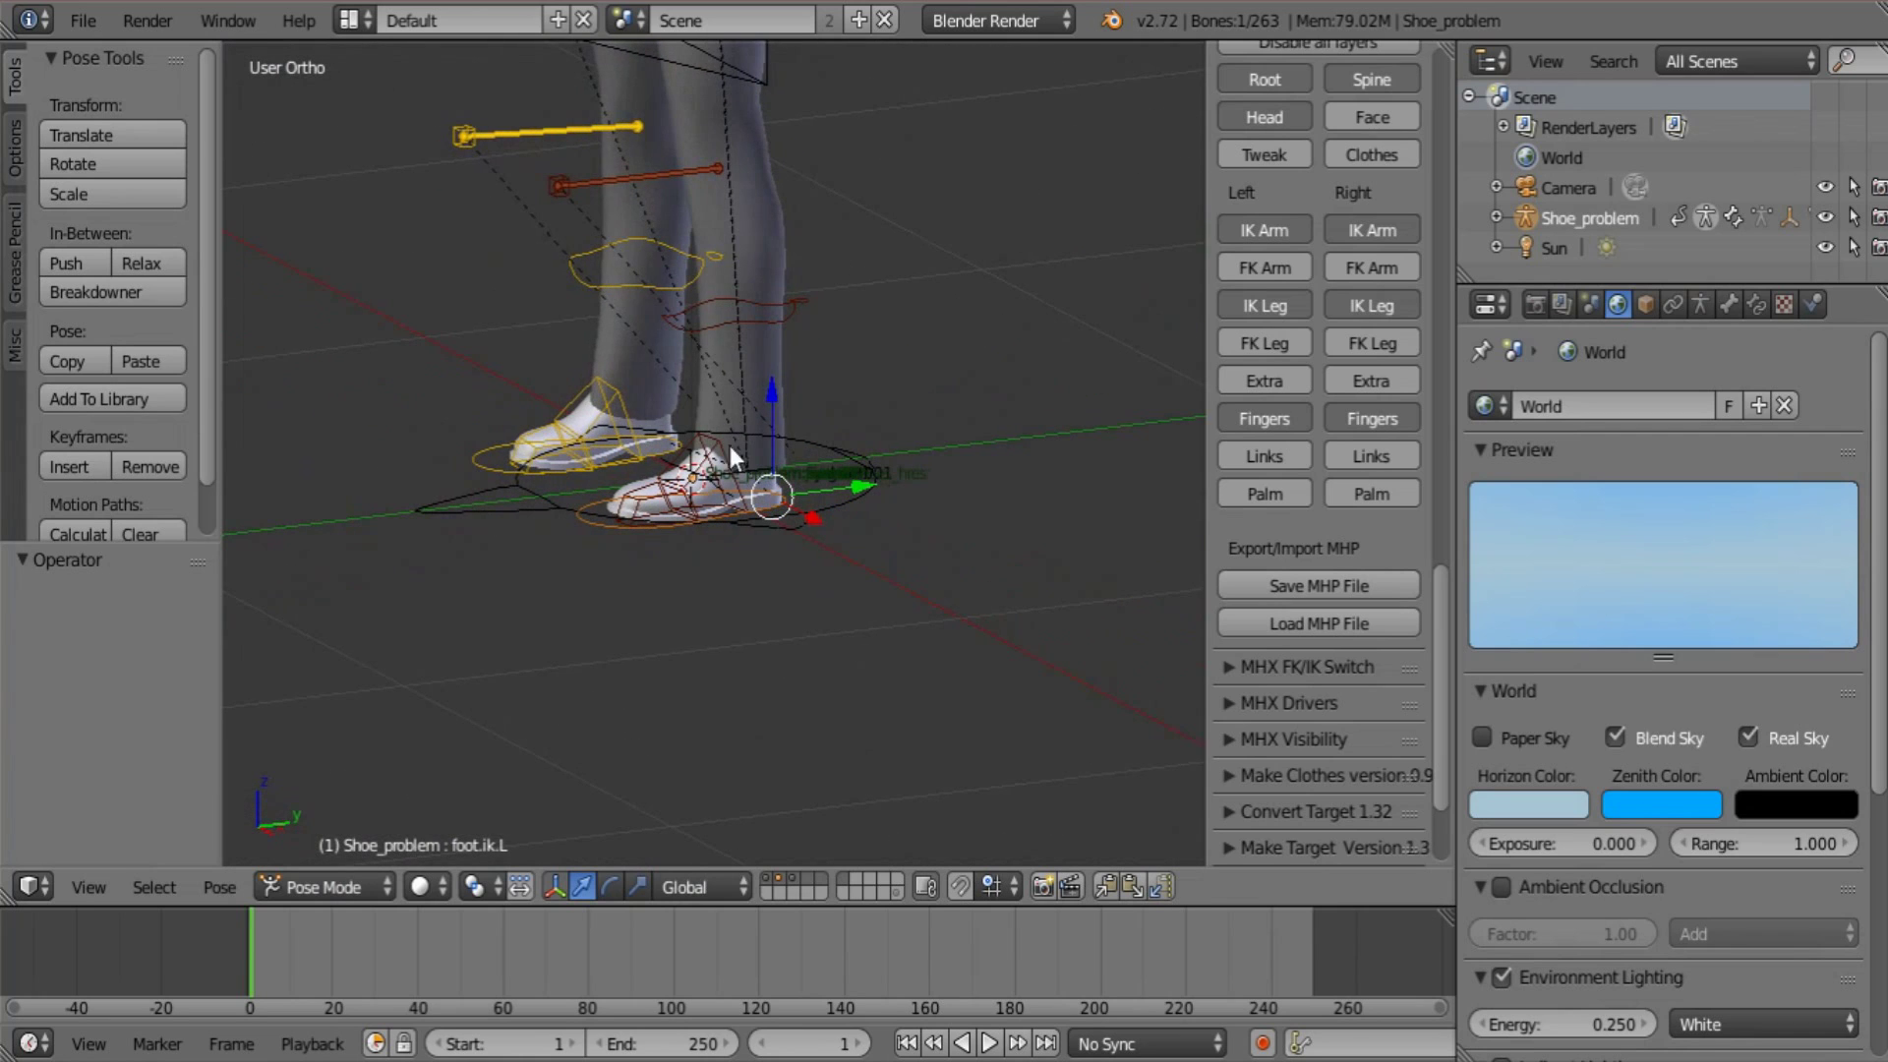
{"action": "left_click_drag", "start_coordinate": [772, 391], "coordinate": [777, 432]}
Try rotating foot.rev.L on its local X axis, cancel, then reselect foot.ik.L
{"action": "scroll", "coordinate": [787, 483], "scroll_direction": "up", "scroll_amount": 1}
{"action": "scroll", "coordinate": [786, 557], "scroll_direction": "up", "scroll_amount": 3}
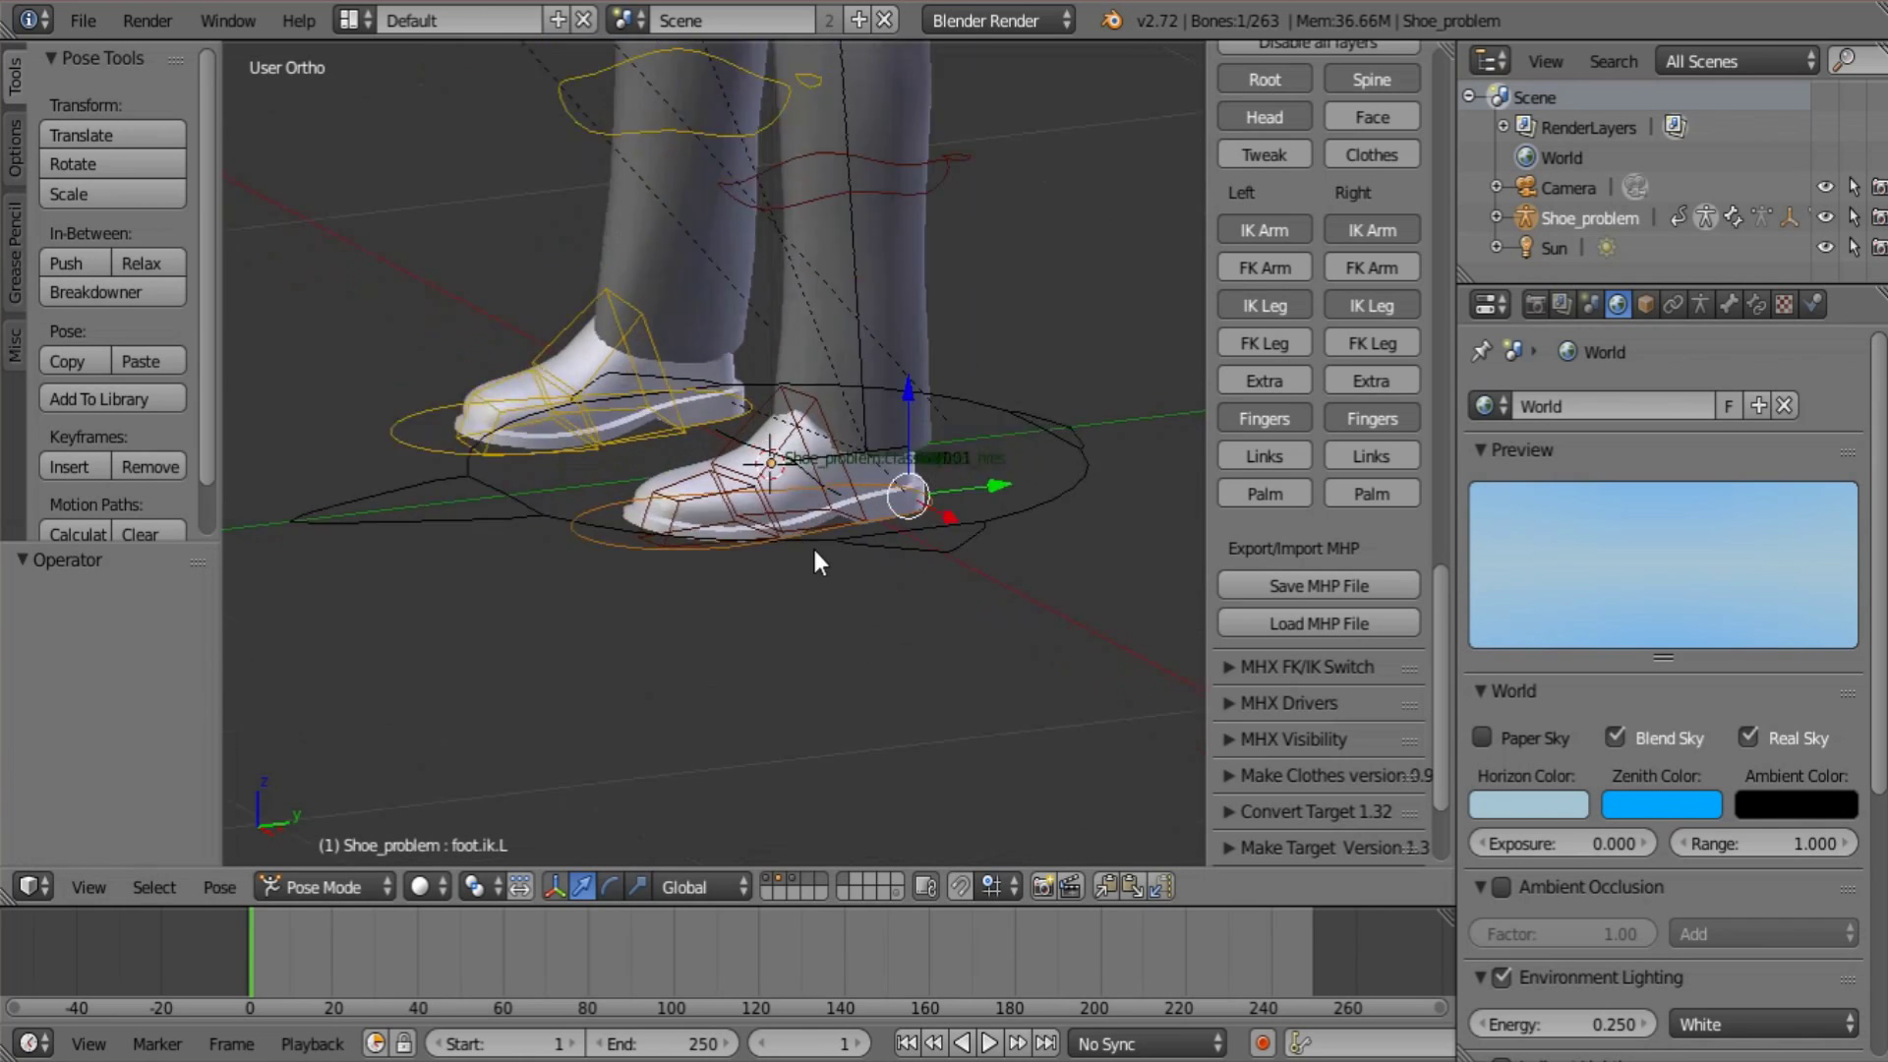
{"action": "scroll", "coordinate": [816, 554], "scroll_direction": "up", "scroll_amount": 1}
{"action": "right_click", "coordinate": [1022, 523]}
{"action": "scroll", "coordinate": [1014, 580], "scroll_direction": "up", "scroll_amount": 1}
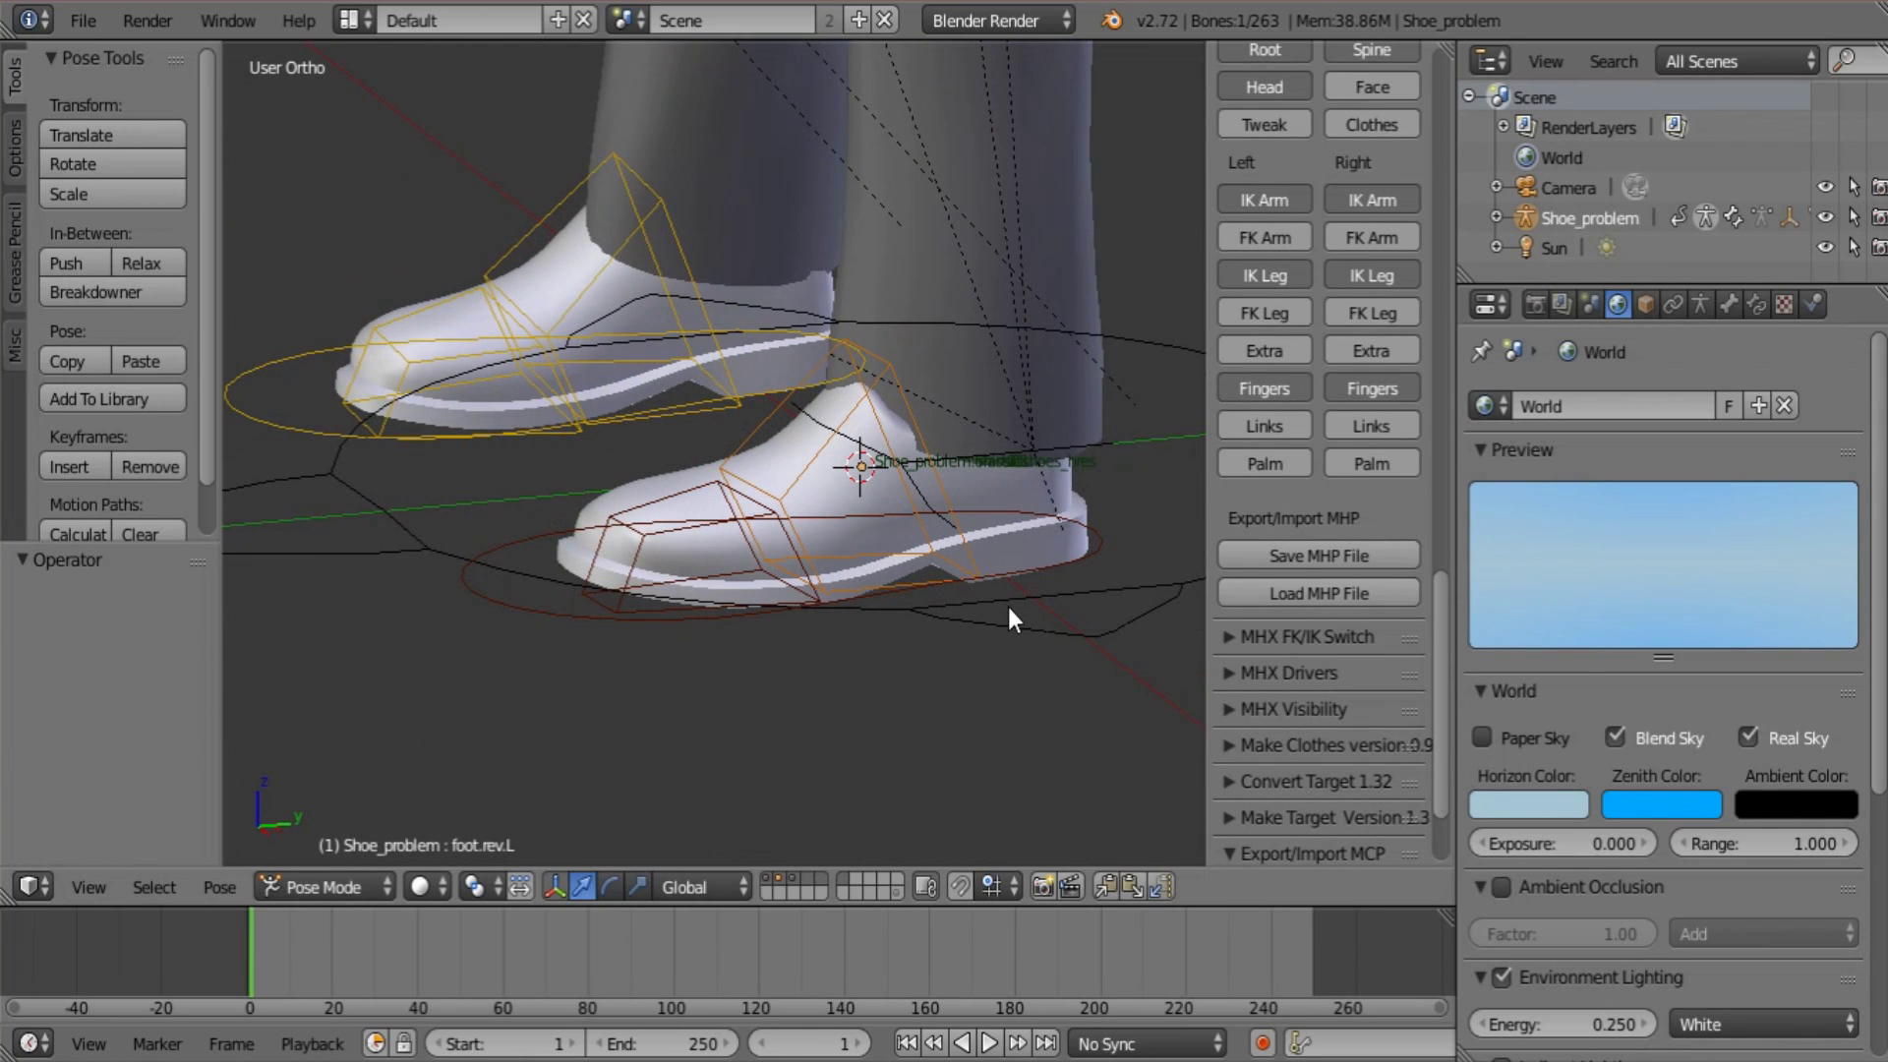
{"action": "key", "text": "r"}
{"action": "key", "text": "x"}
{"action": "key", "text": "x"}
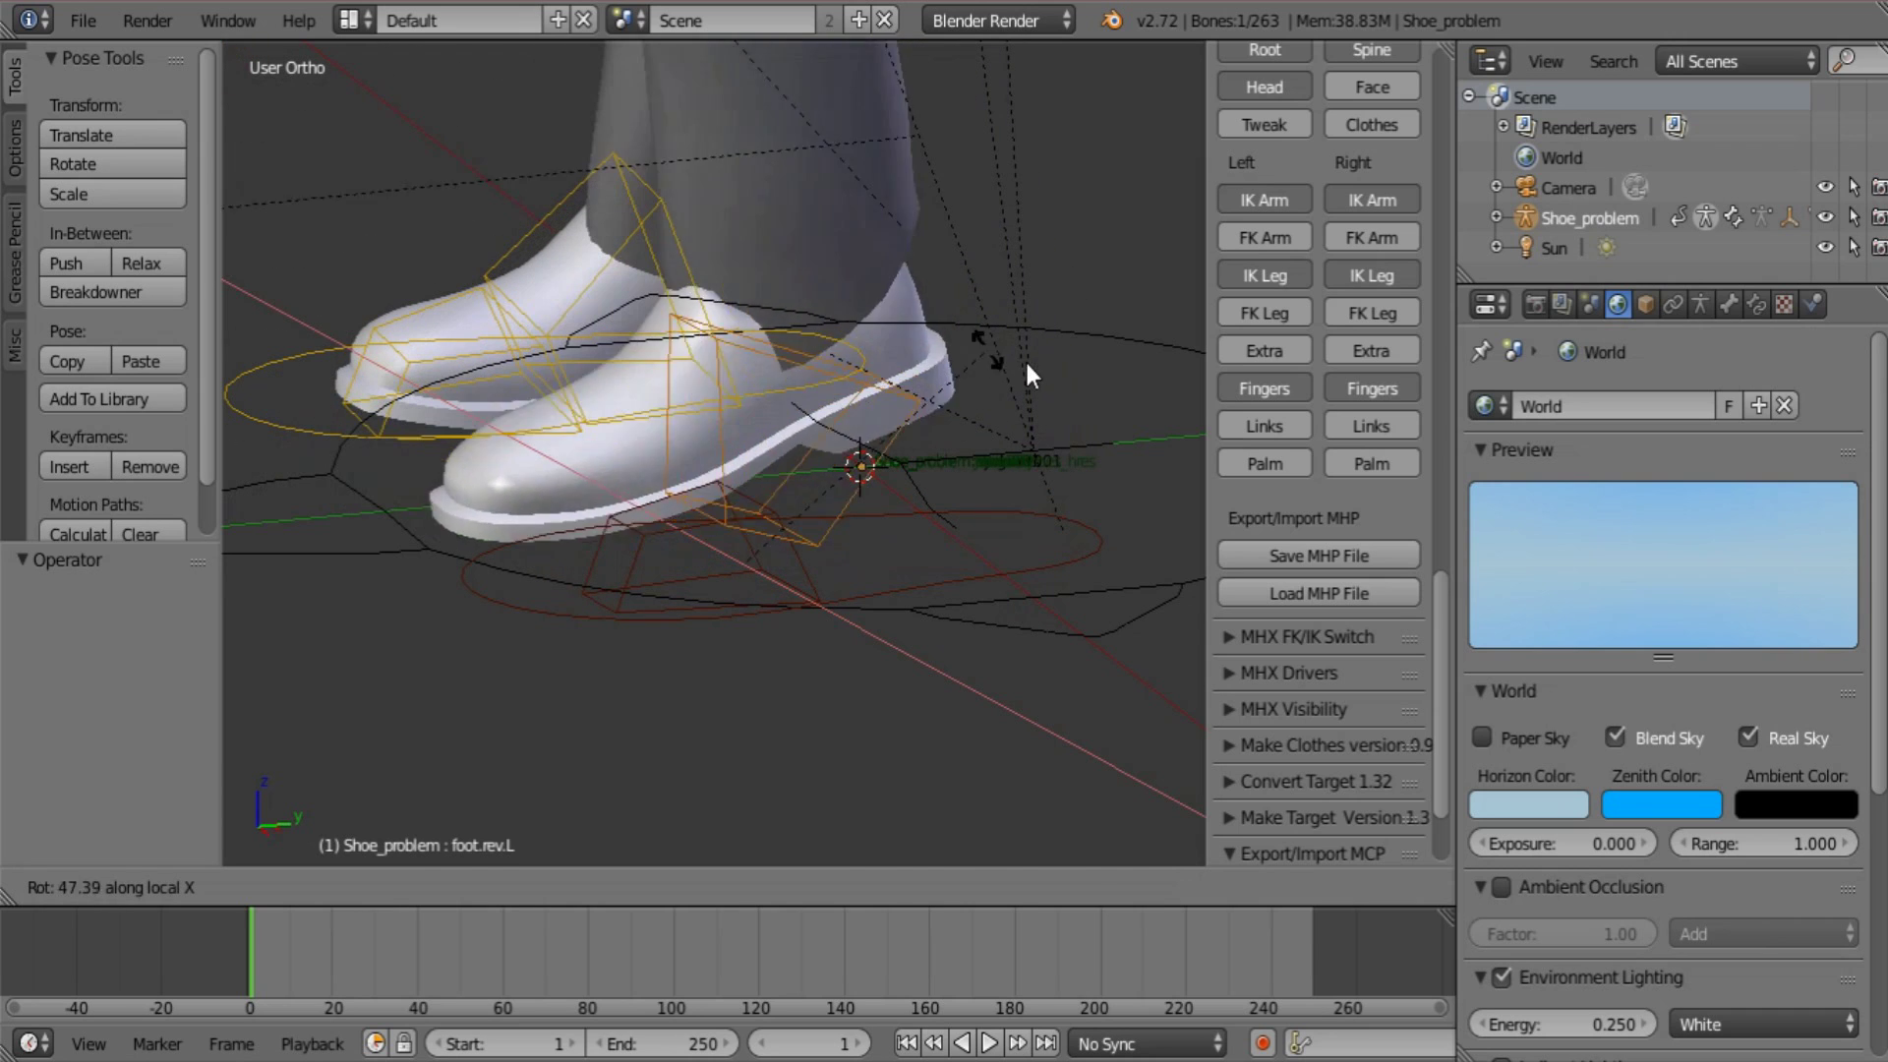
{"action": "right_click", "coordinate": [967, 567]}
{"action": "right_click", "coordinate": [1020, 536]}
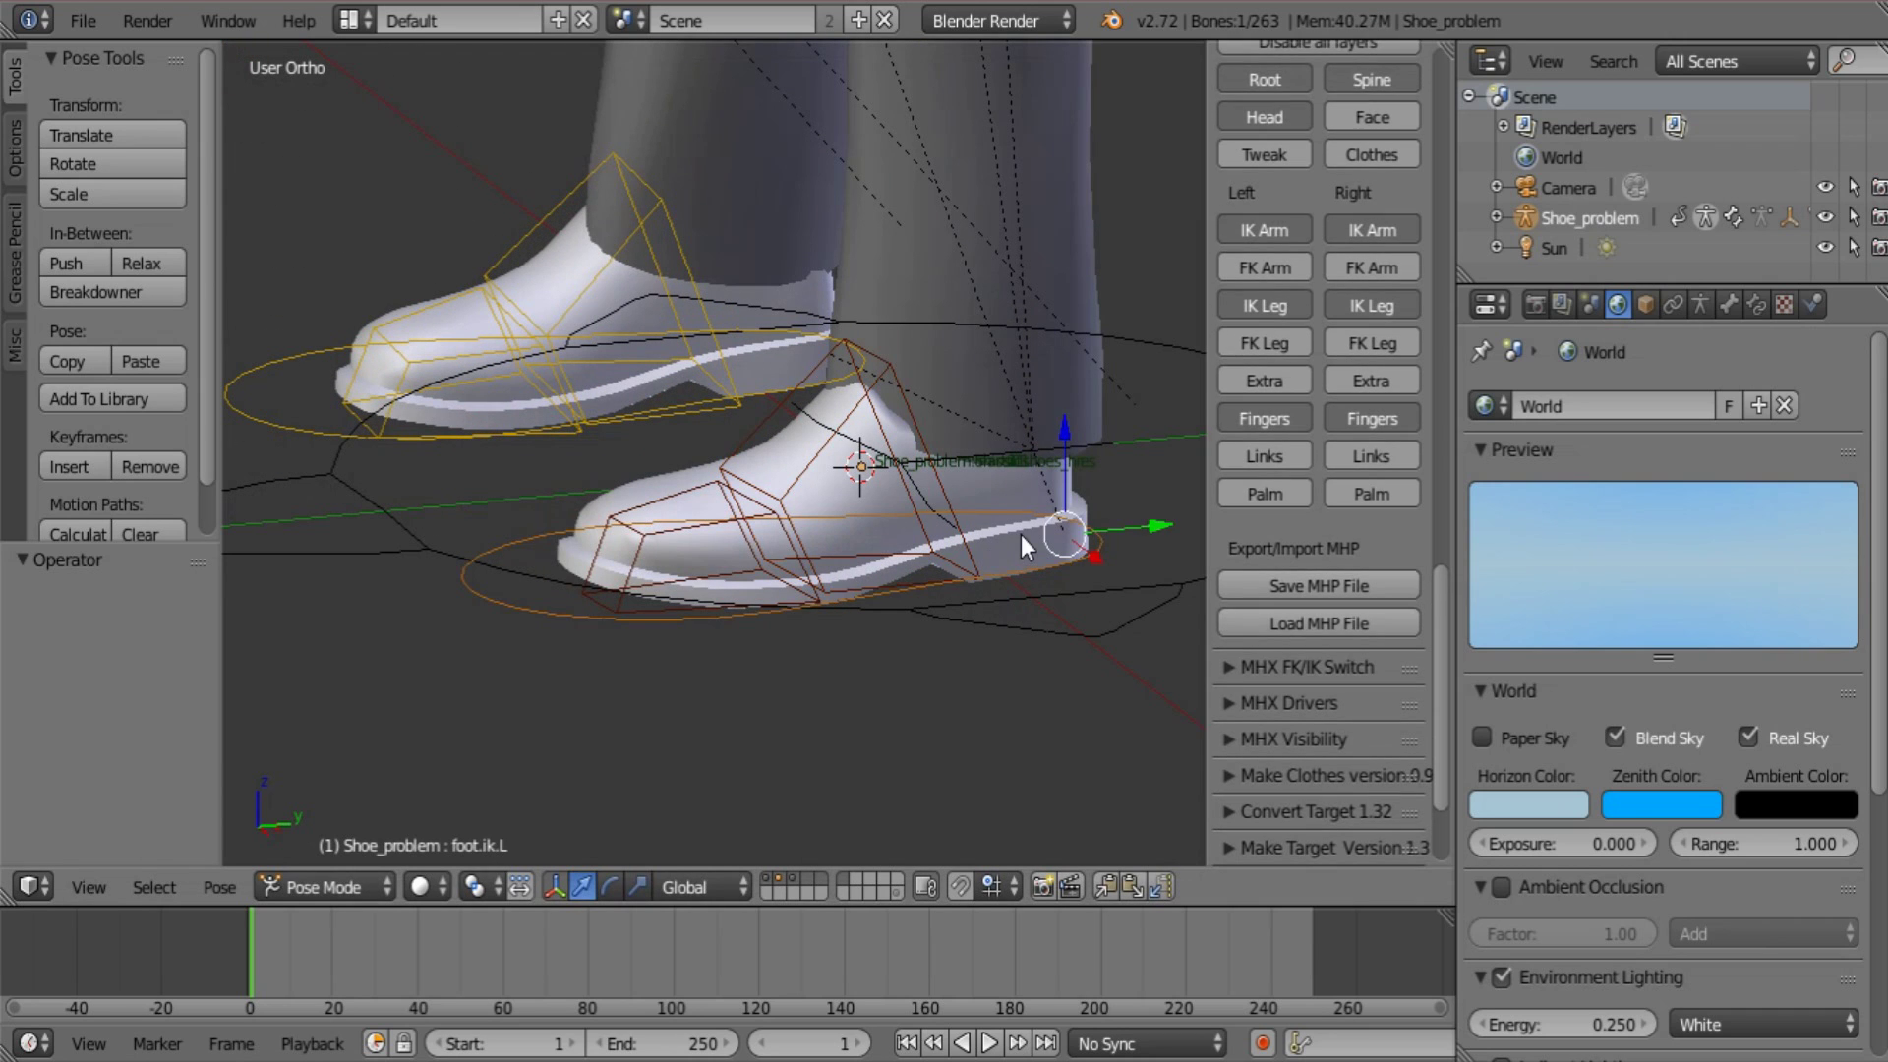
{"action": "middle_click_drag", "start_coordinate": [1022, 535], "coordinate": [943, 583]}
In Object Mode, unparent classicshoes_hres with Clear and Keep Transformation, then enter Edit Mode
{"action": "key", "text": "ctrl+Tab"}
{"action": "right_click", "coordinate": [1102, 588]}
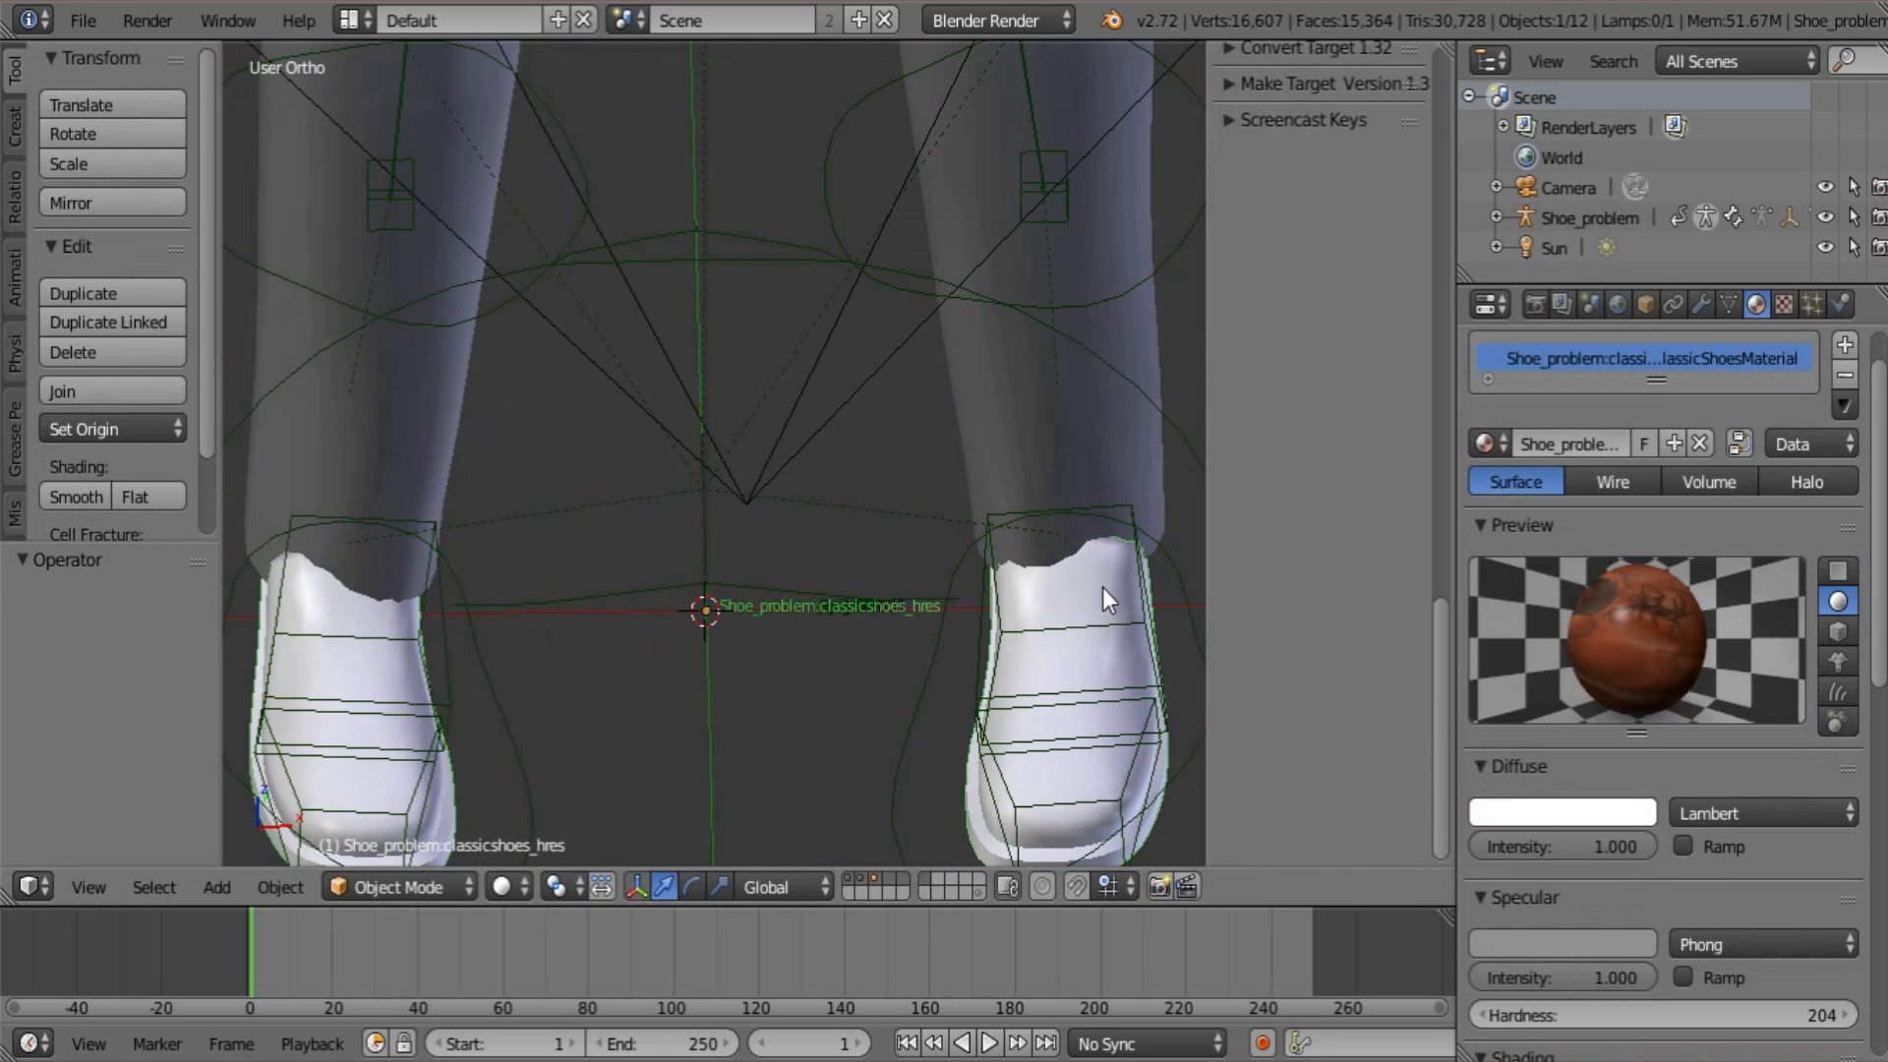
{"action": "scroll", "coordinate": [766, 655], "scroll_direction": "down", "scroll_amount": 3}
{"action": "middle_click_drag", "start_coordinate": [755, 634], "coordinate": [843, 490], "text": "shift"}
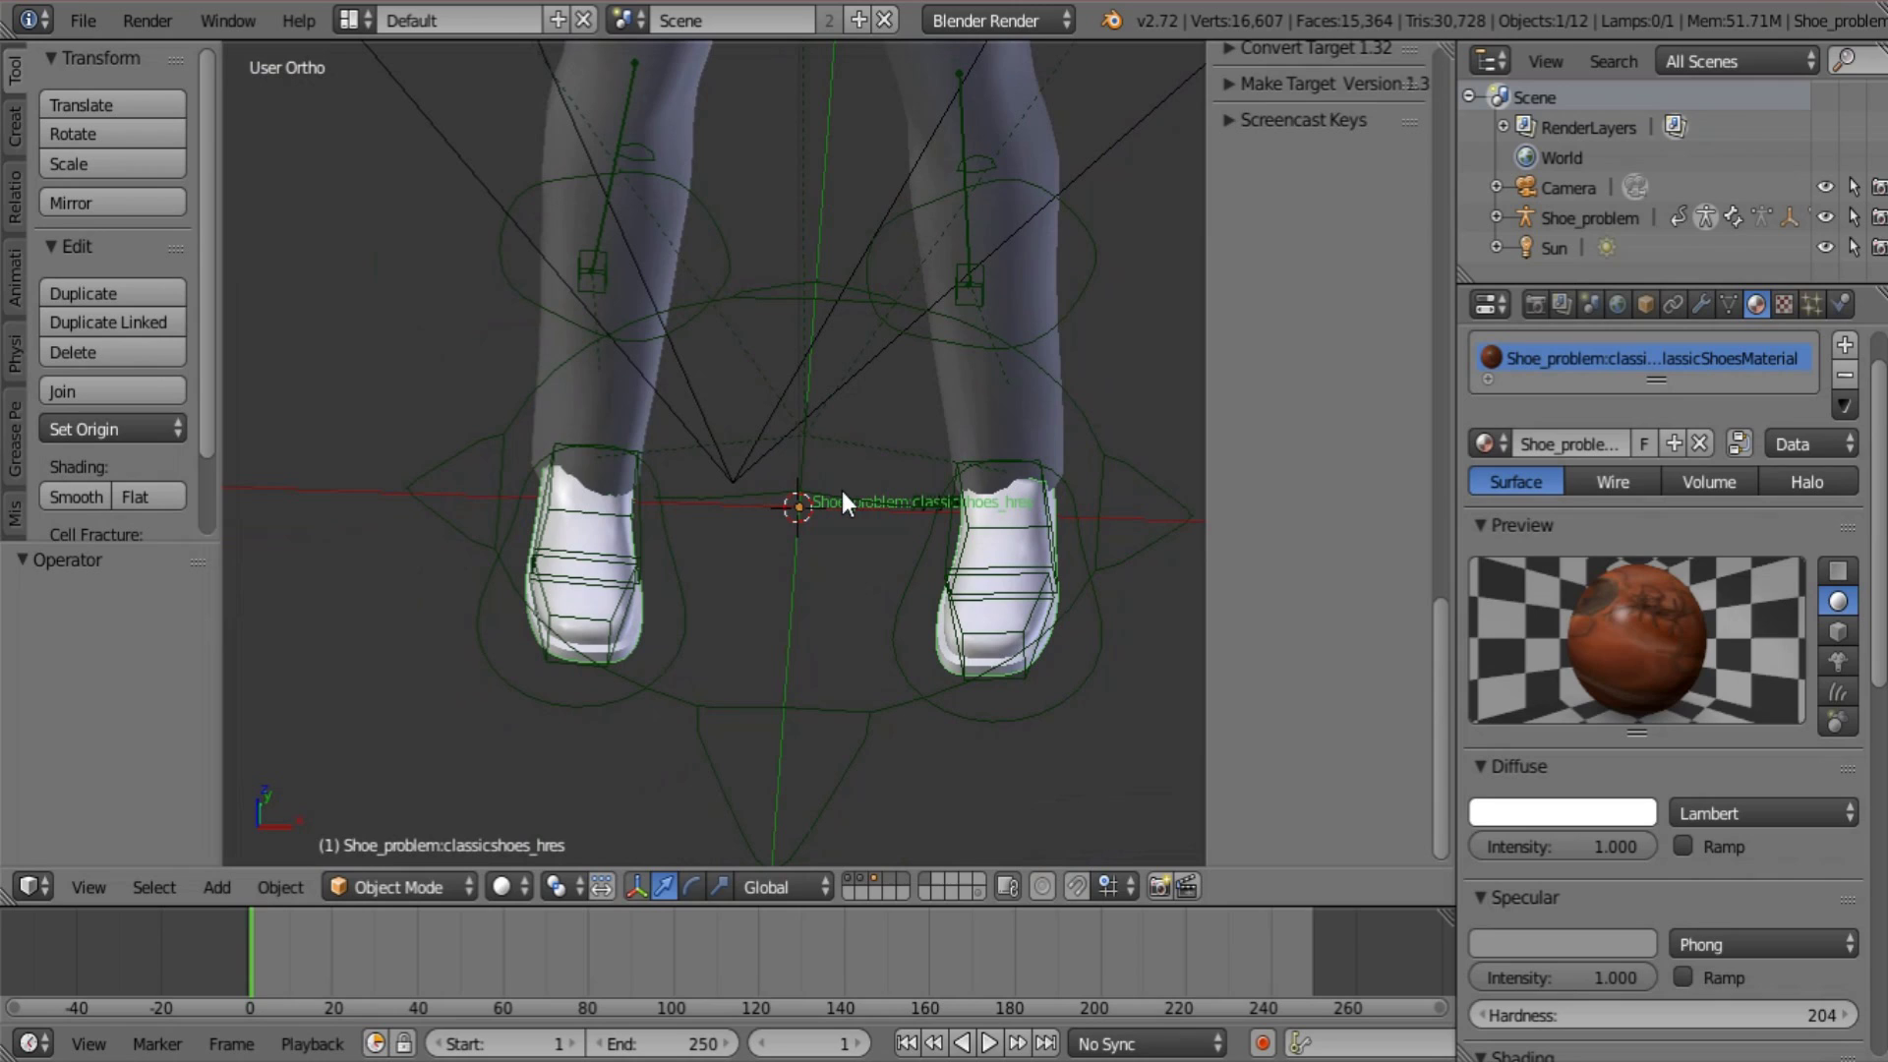
{"action": "key", "text": "alt+p"}
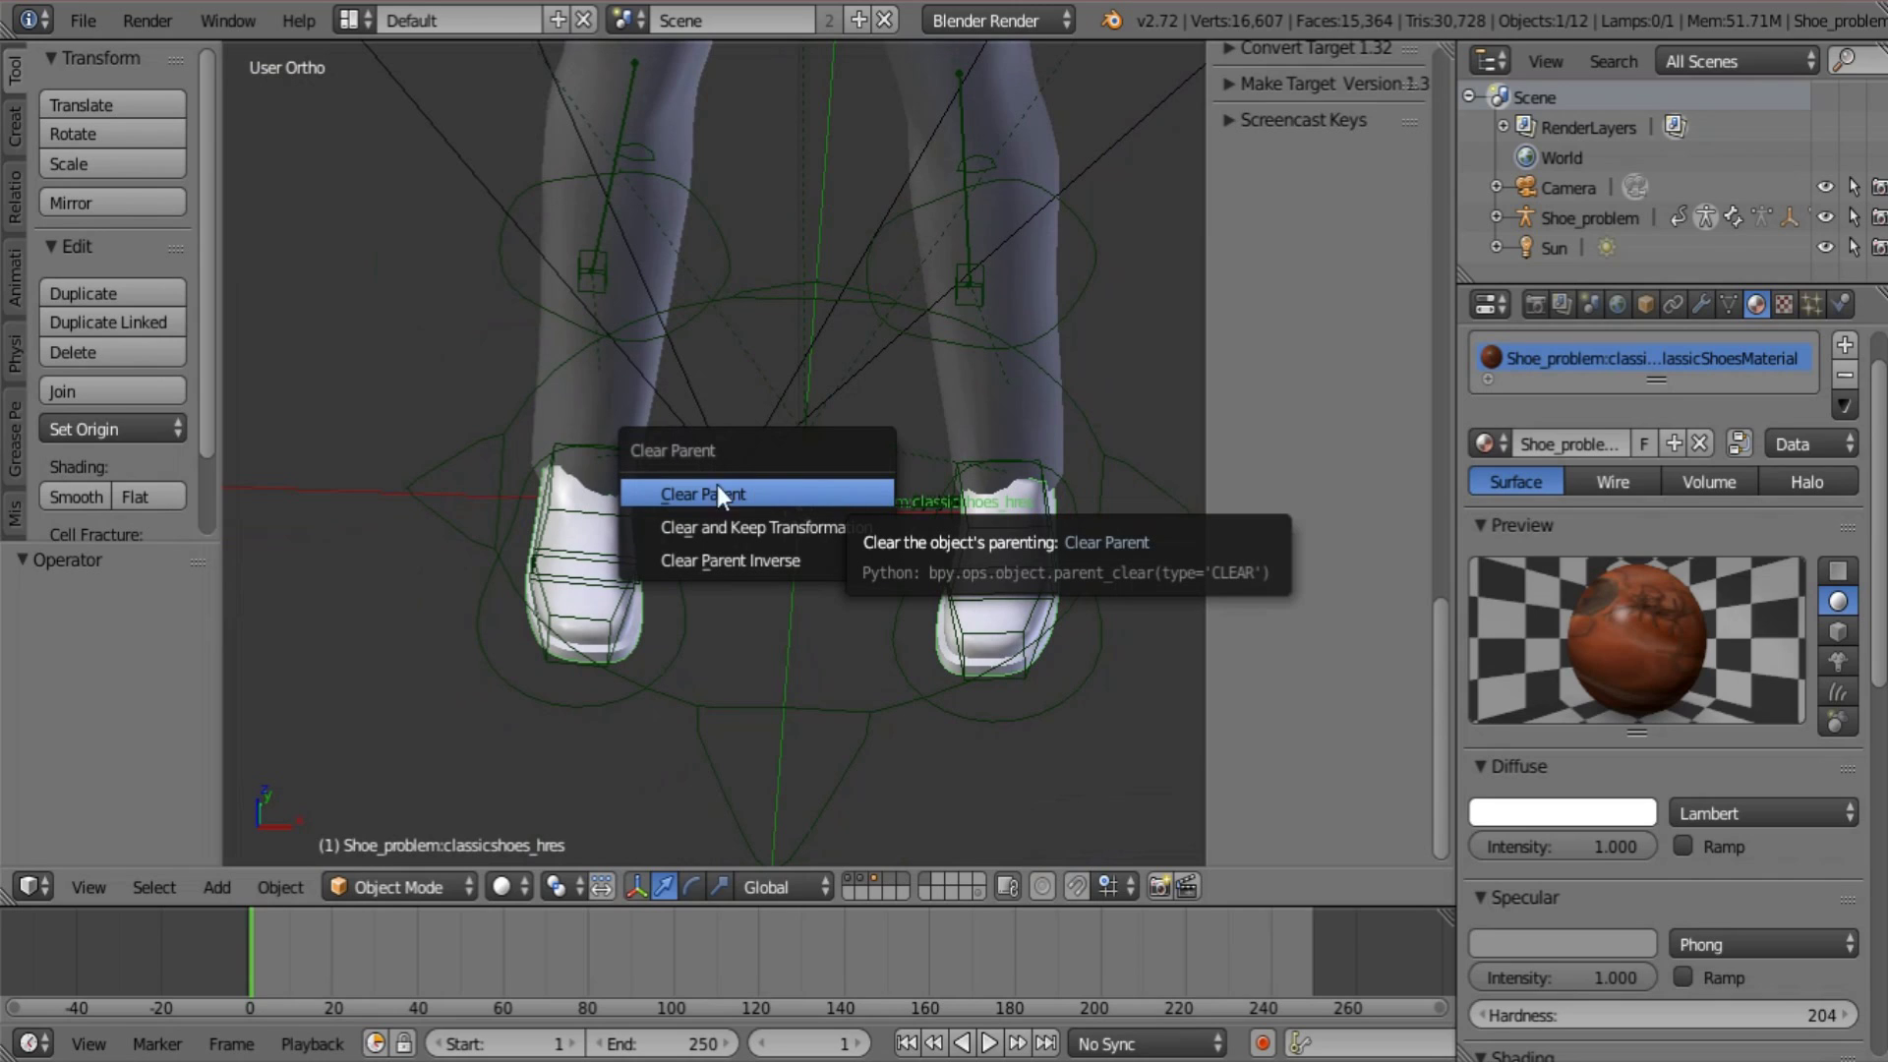
{"action": "left_click", "coordinate": [812, 530]}
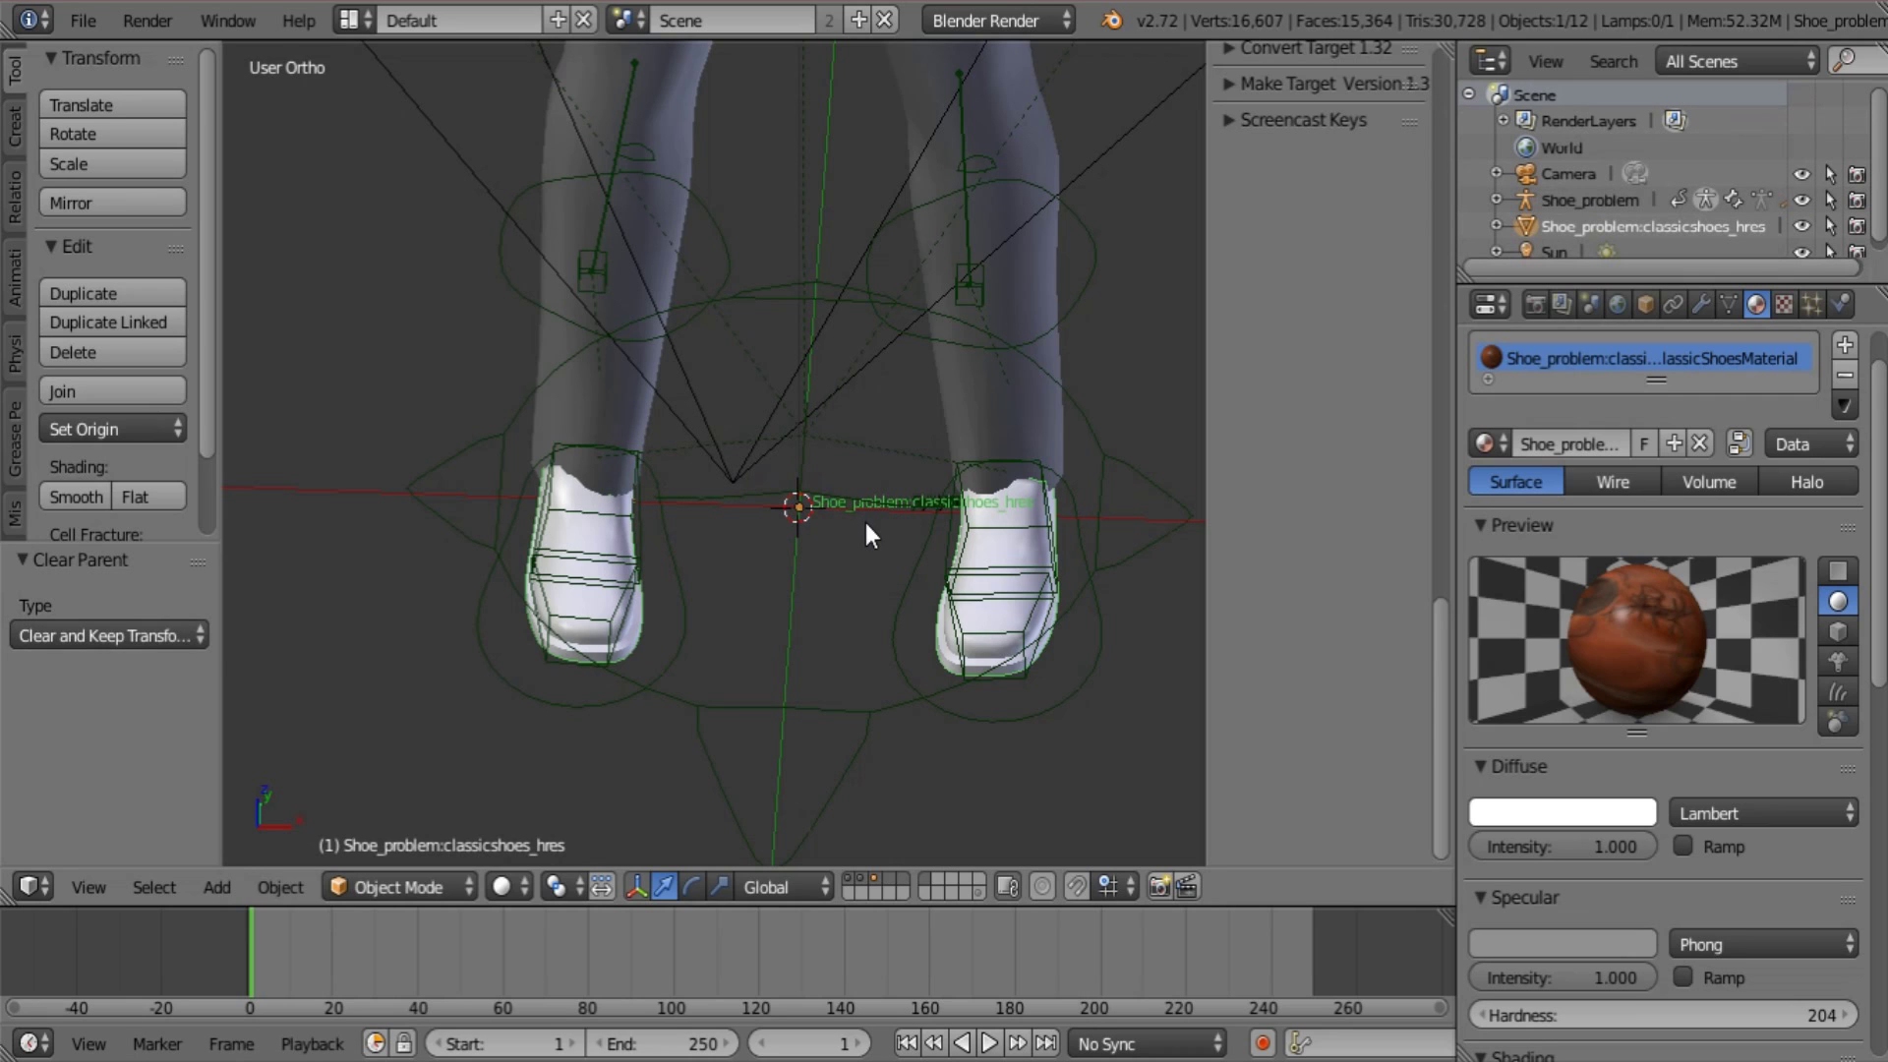
{"action": "key", "text": "Tab"}
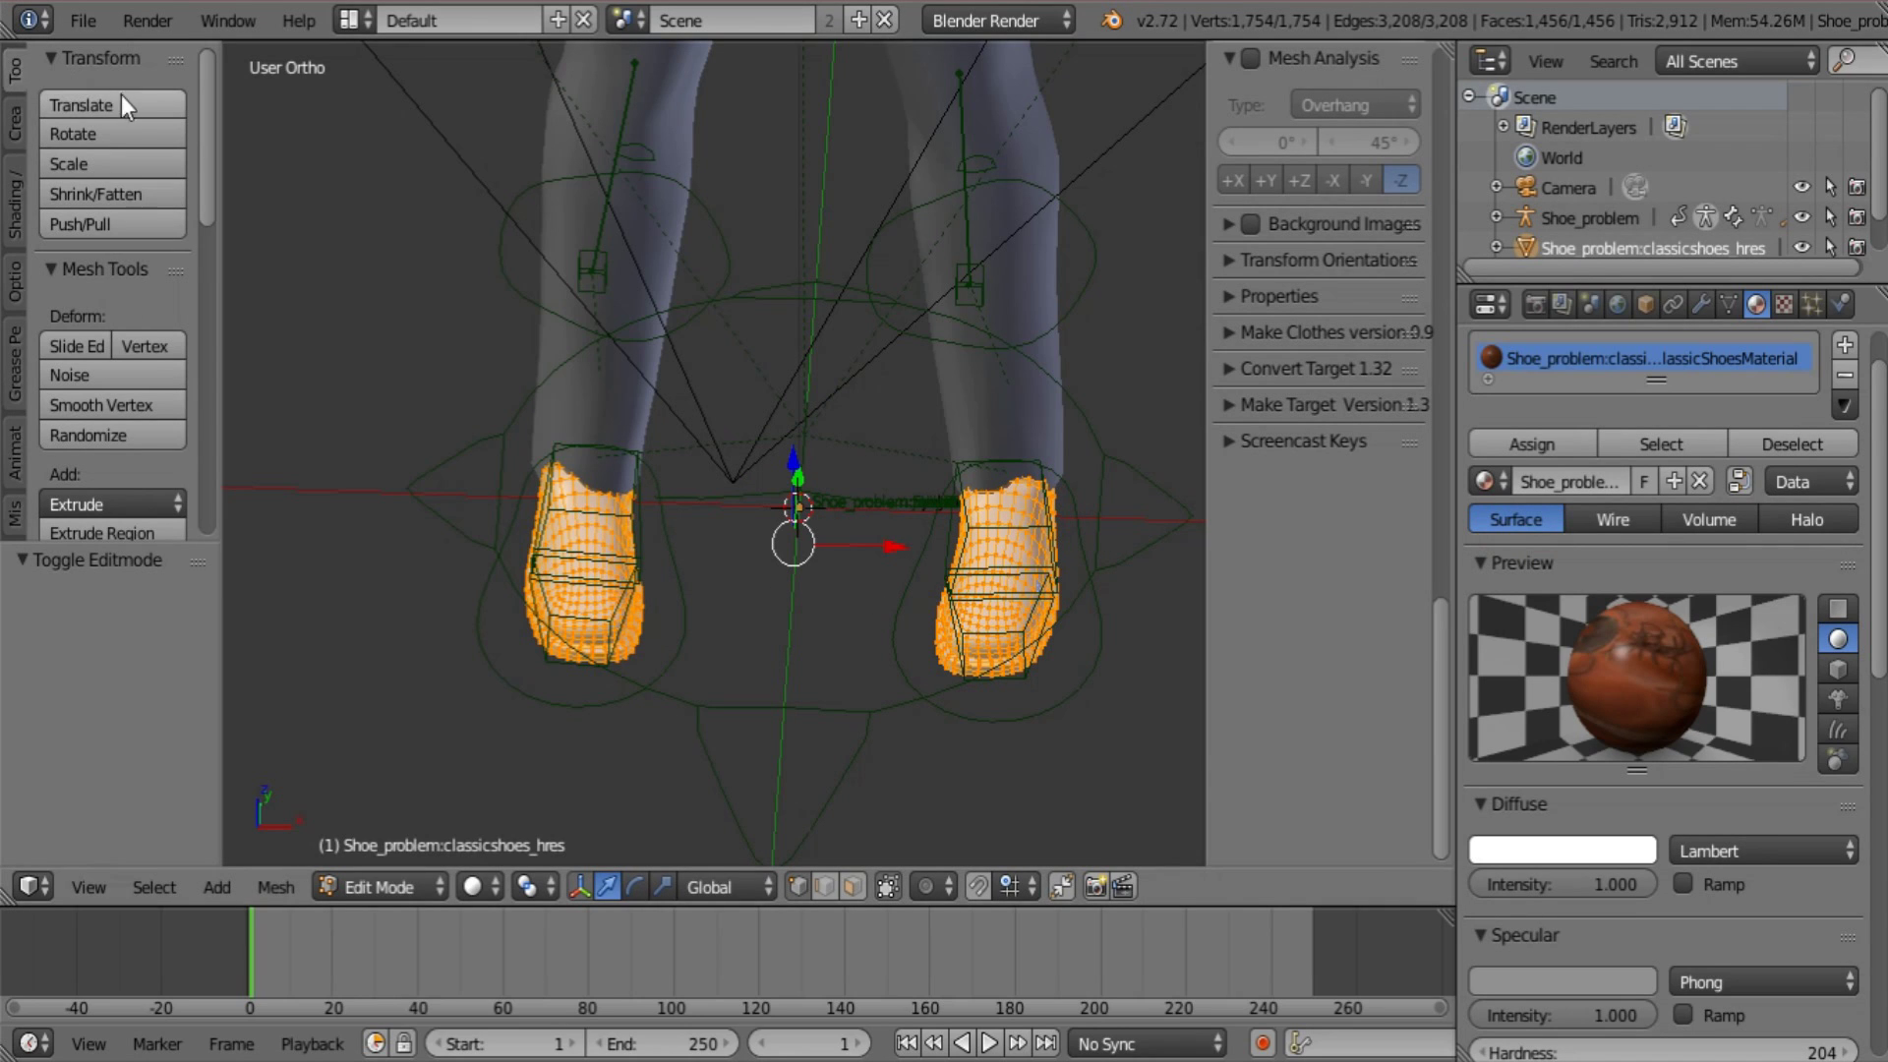
Run Remove Doubles at 0.0001 merge distance, leaving the shoe mesh with 1,482 vertices
{"action": "scroll", "coordinate": [126, 101], "scroll_direction": "down", "scroll_amount": 3}
{"action": "scroll", "coordinate": [130, 105], "scroll_direction": "down", "scroll_amount": 12}
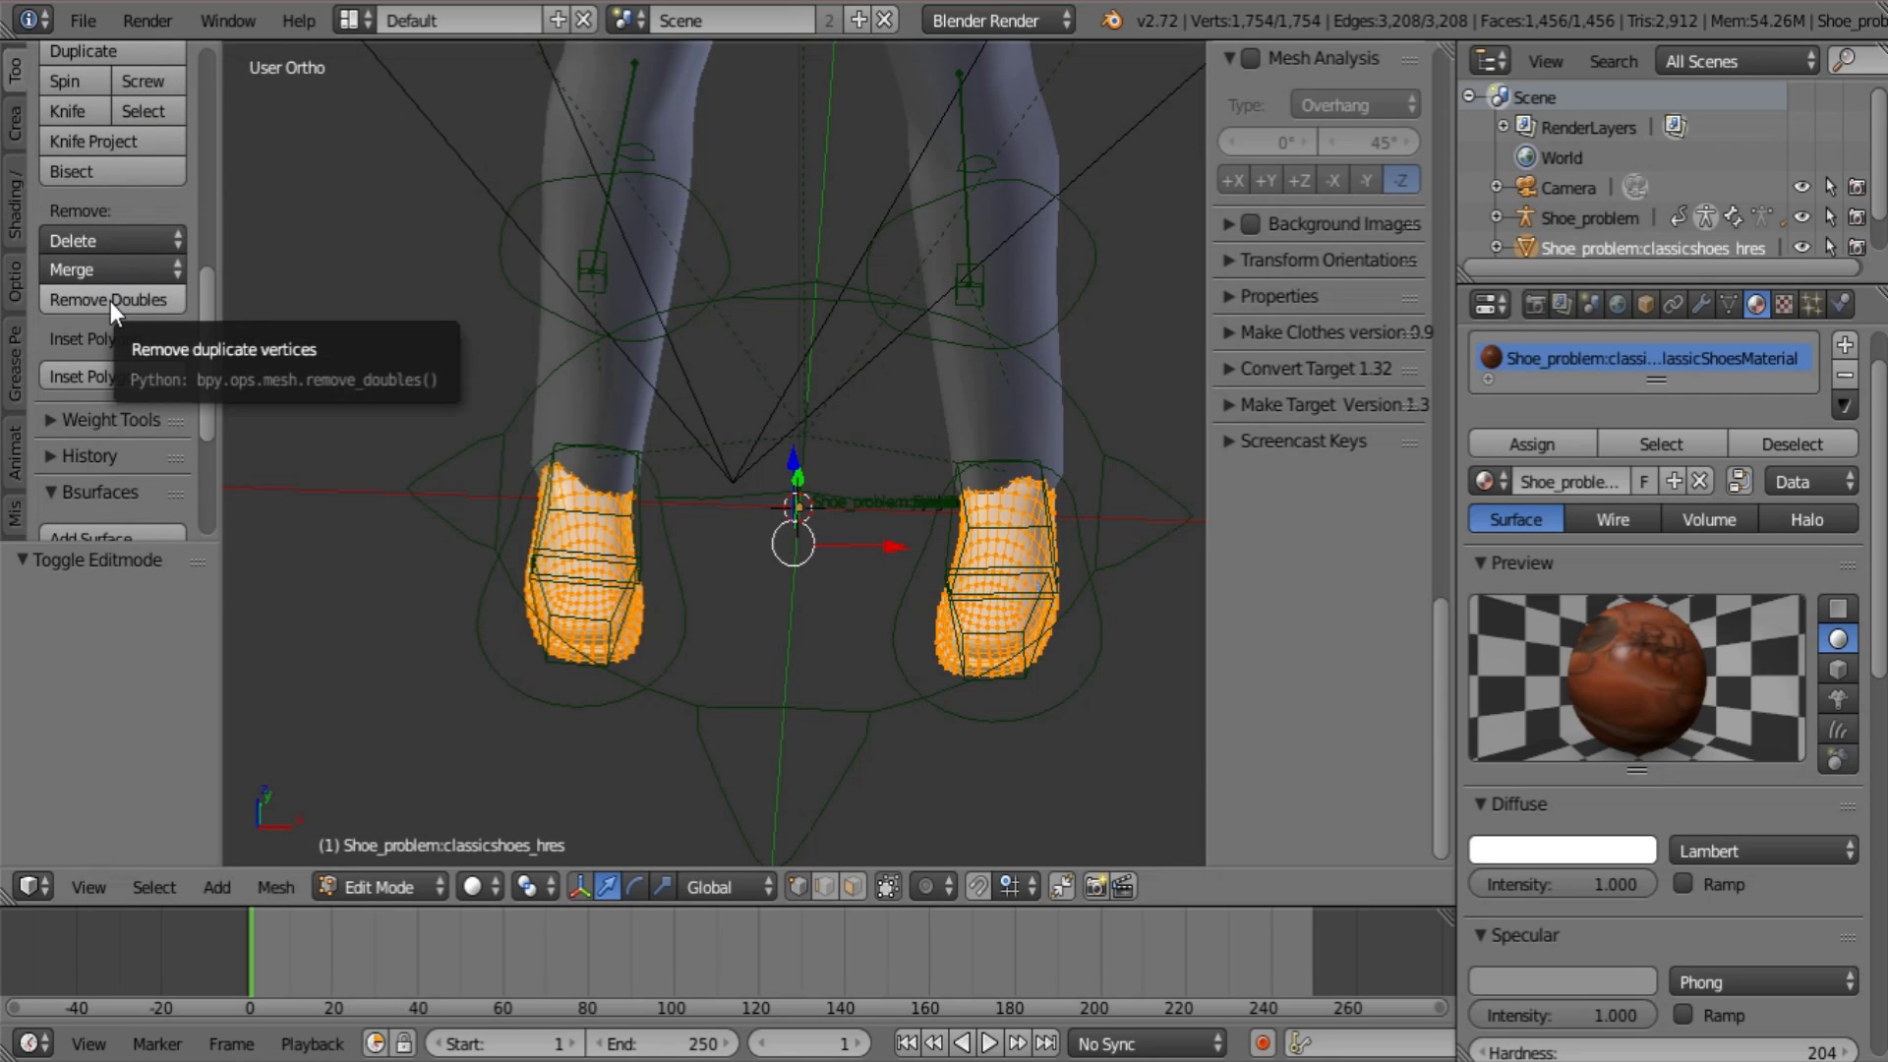
{"action": "left_click", "coordinate": [111, 301]}
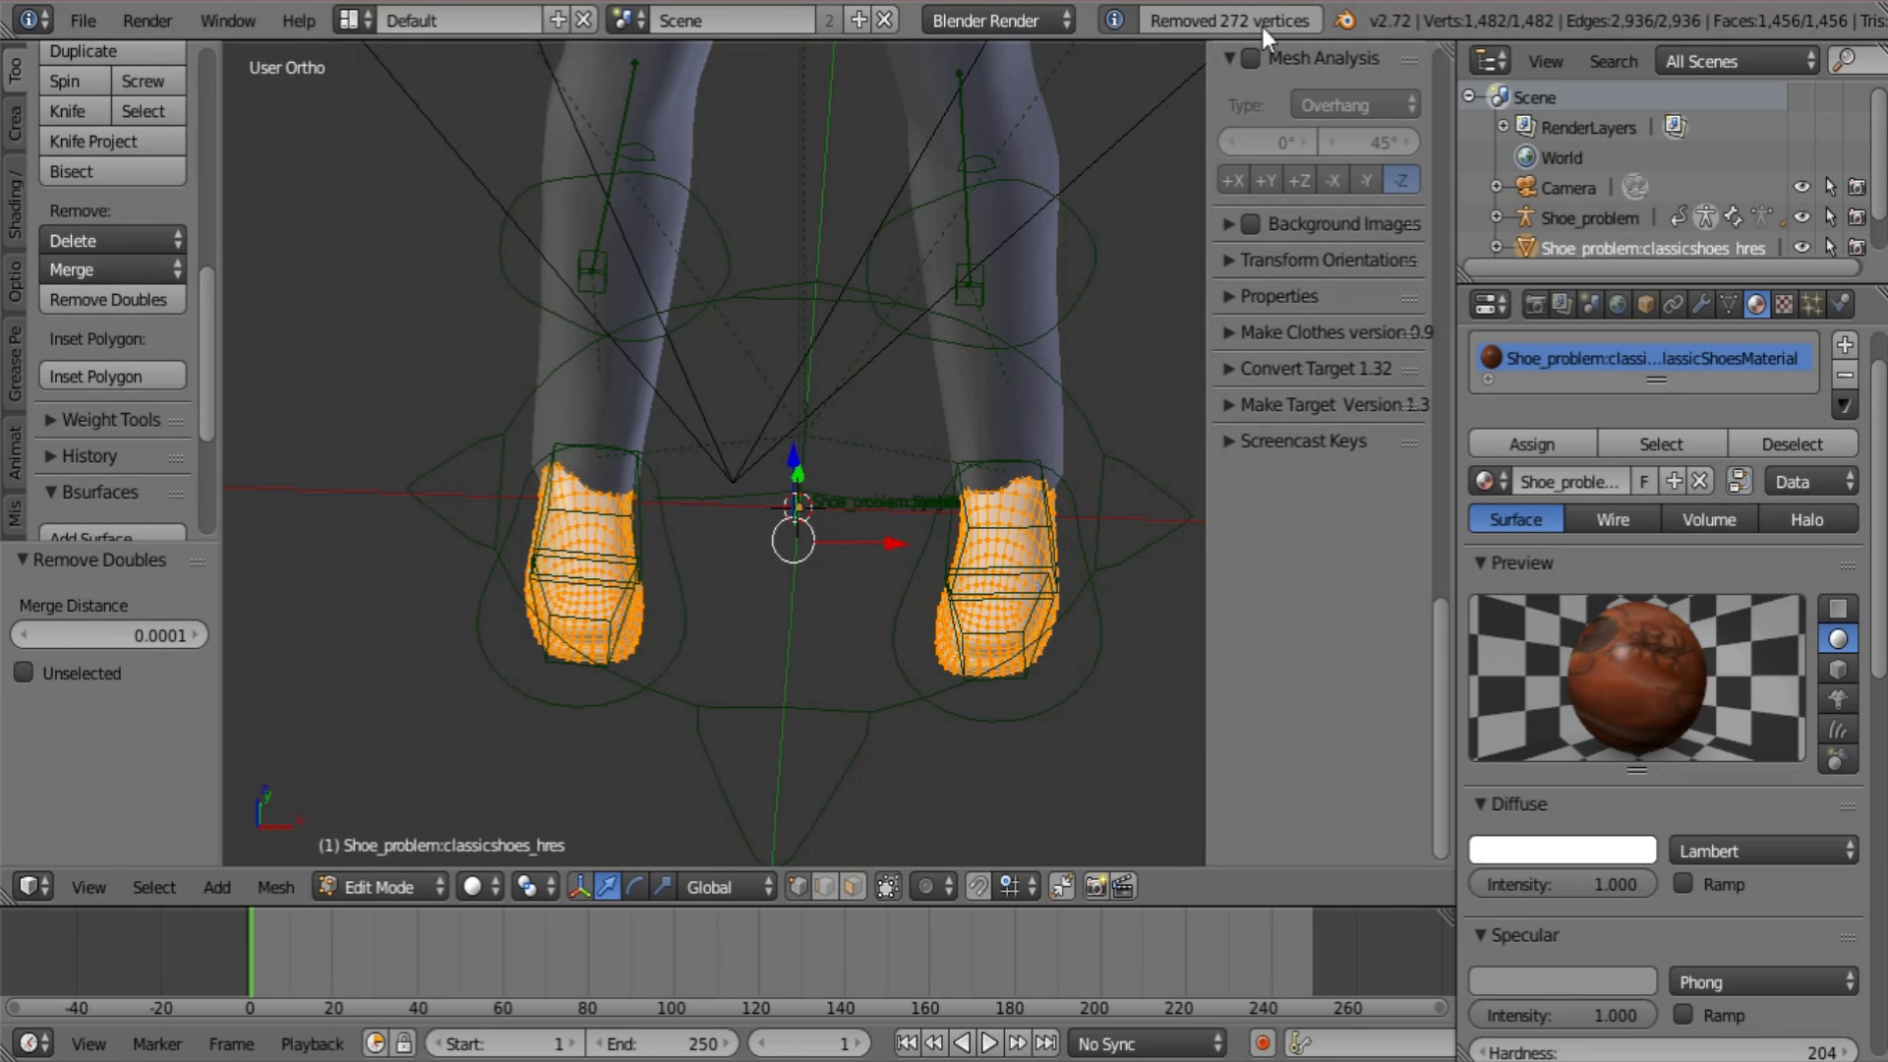
{"action": "middle_click_drag", "start_coordinate": [1071, 589], "coordinate": [1089, 486]}
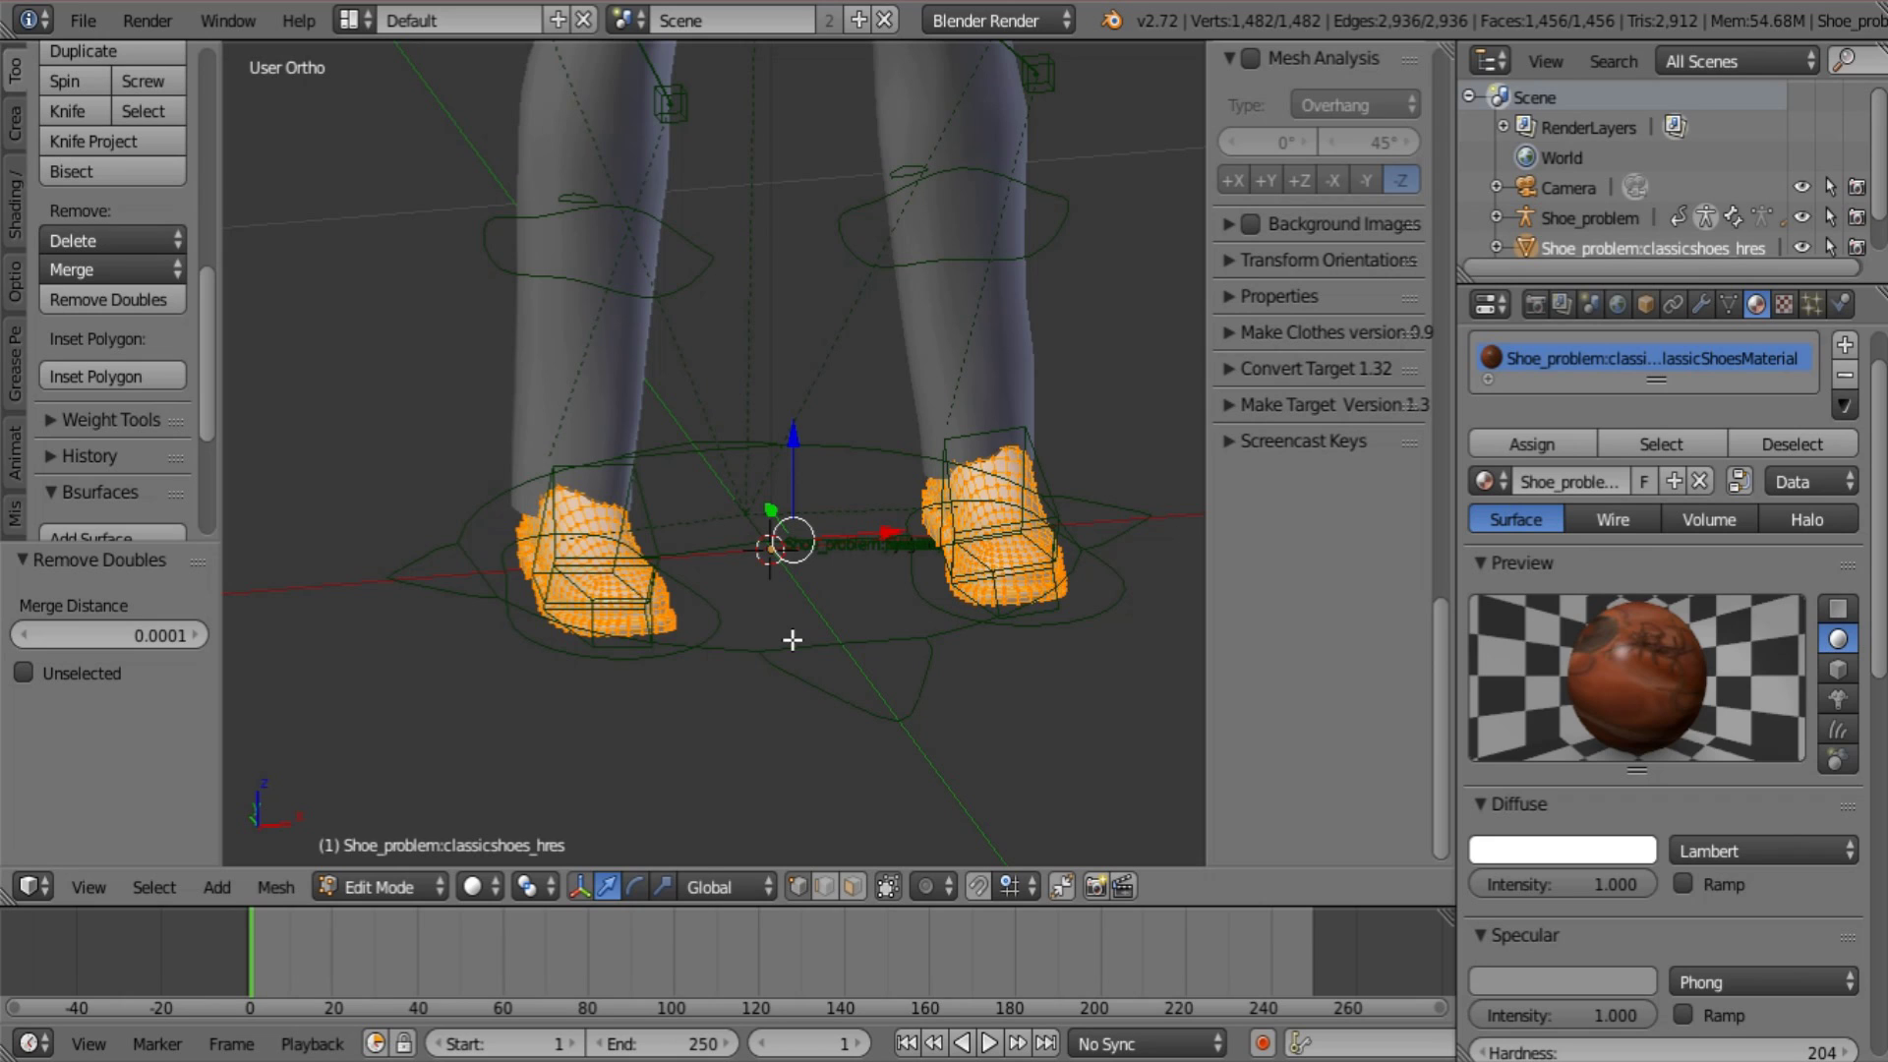
Leave Edit Mode and switch the rig from Pose Mode to Object Mode
{"action": "key", "text": "Tab"}
{"action": "middle_click_drag", "start_coordinate": [872, 586], "coordinate": [688, 579]}
{"action": "scroll", "coordinate": [719, 672], "scroll_direction": "up", "scroll_amount": 5}
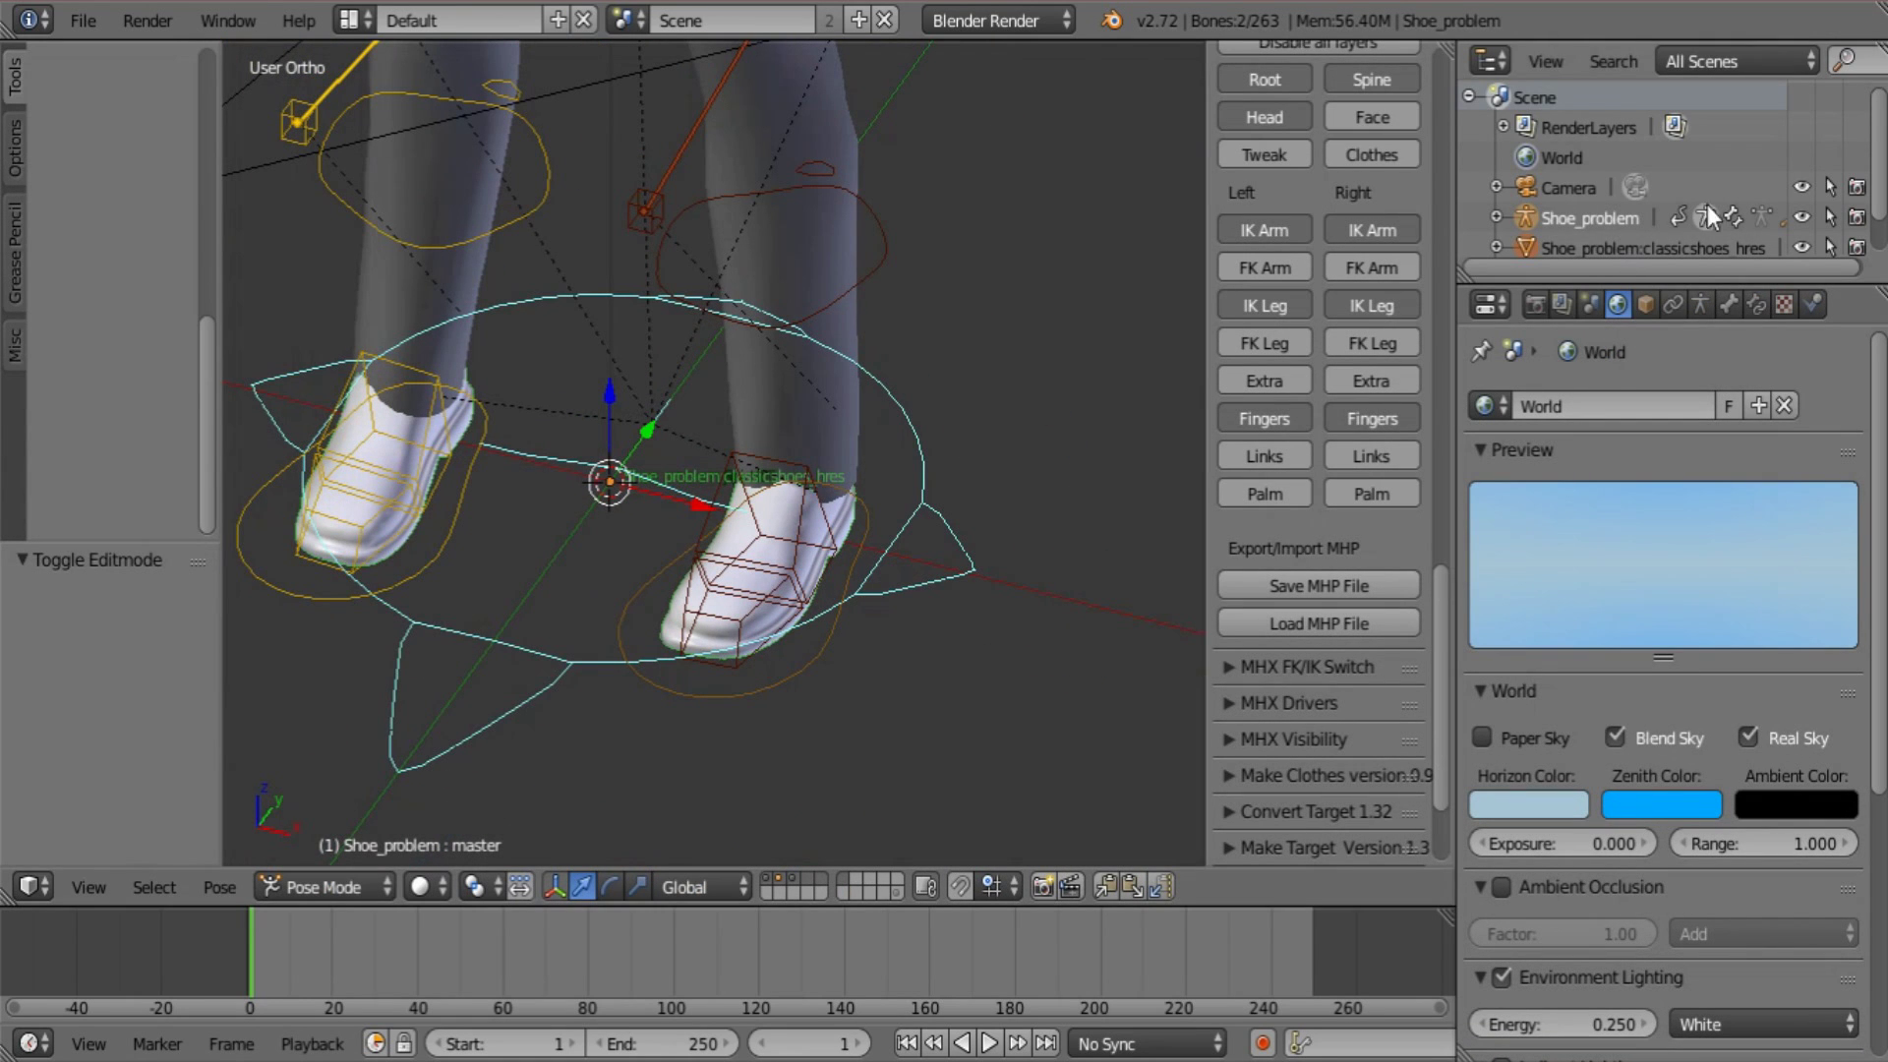
{"action": "left_click", "coordinate": [361, 892]}
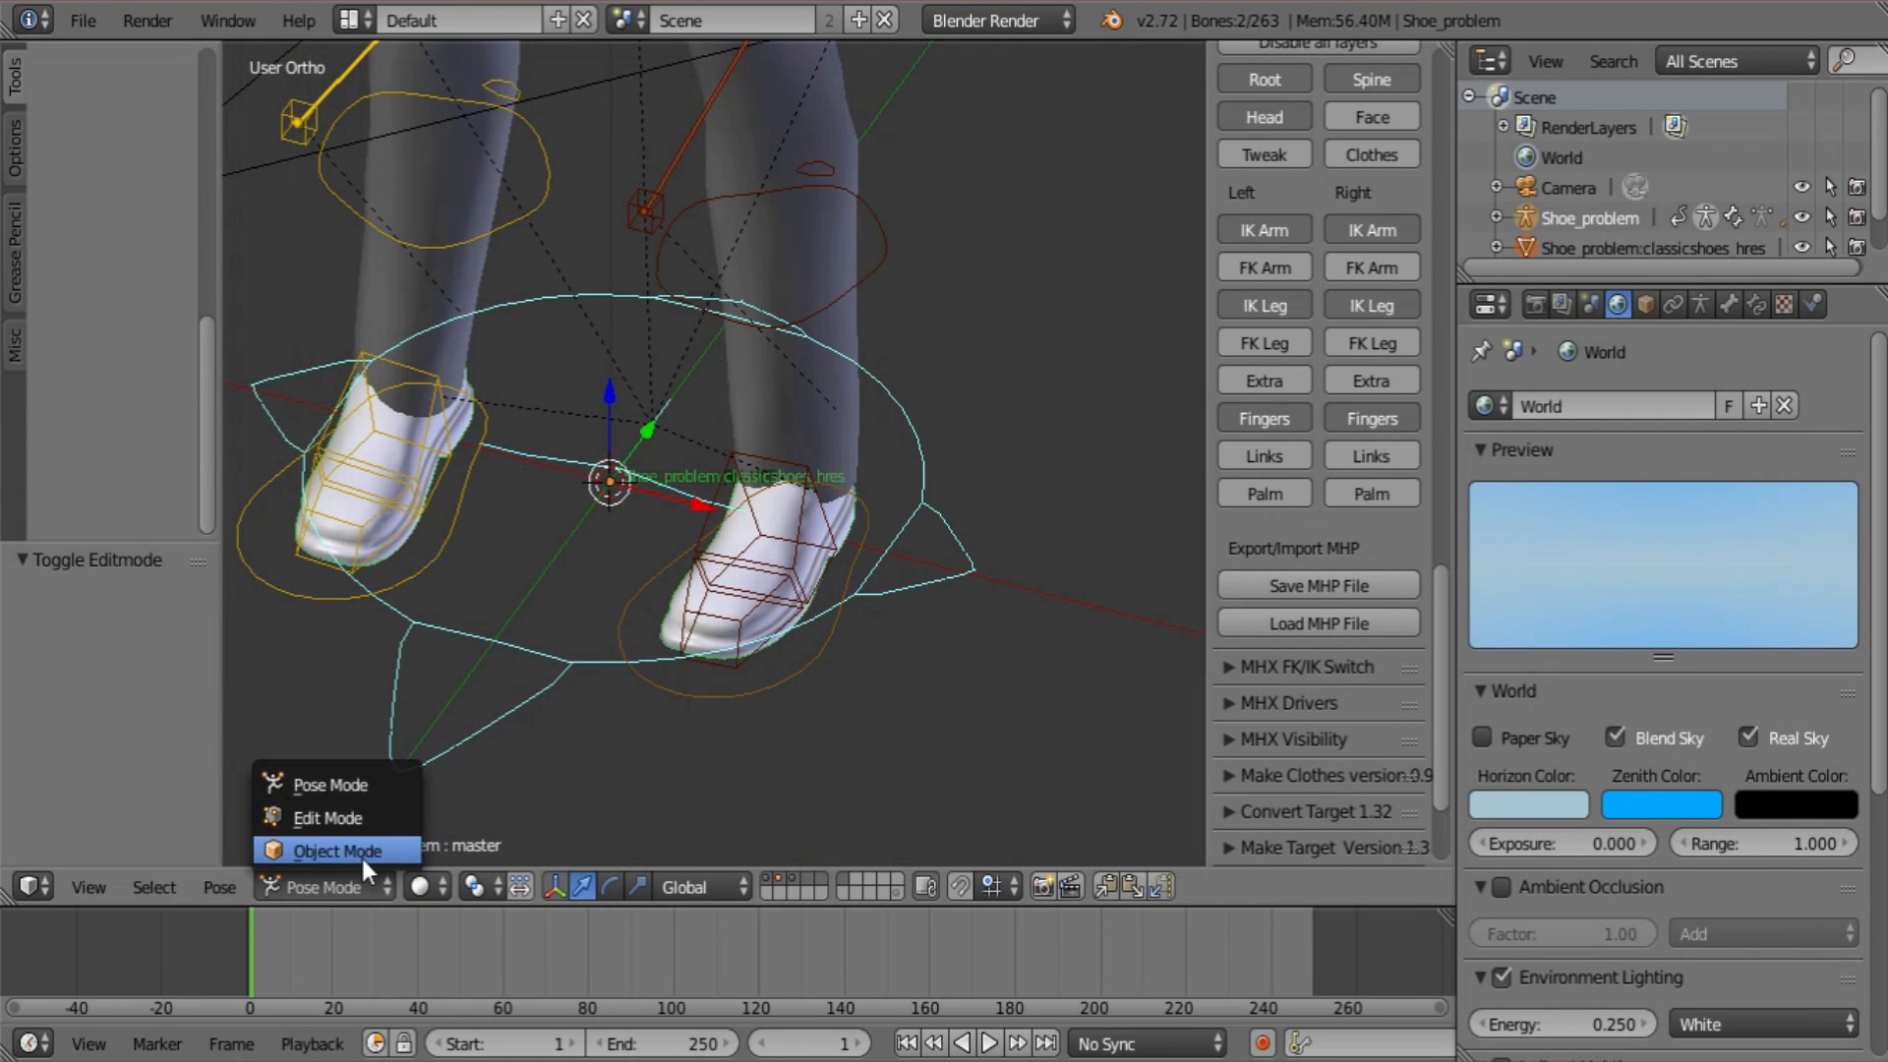
{"action": "left_click", "coordinate": [360, 851]}
Select the shoe mesh, add the rig, and parent the shoes With Automatic Weights
{"action": "scroll", "coordinate": [967, 478], "scroll_direction": "up", "scroll_amount": 2}
{"action": "key", "text": "a"}
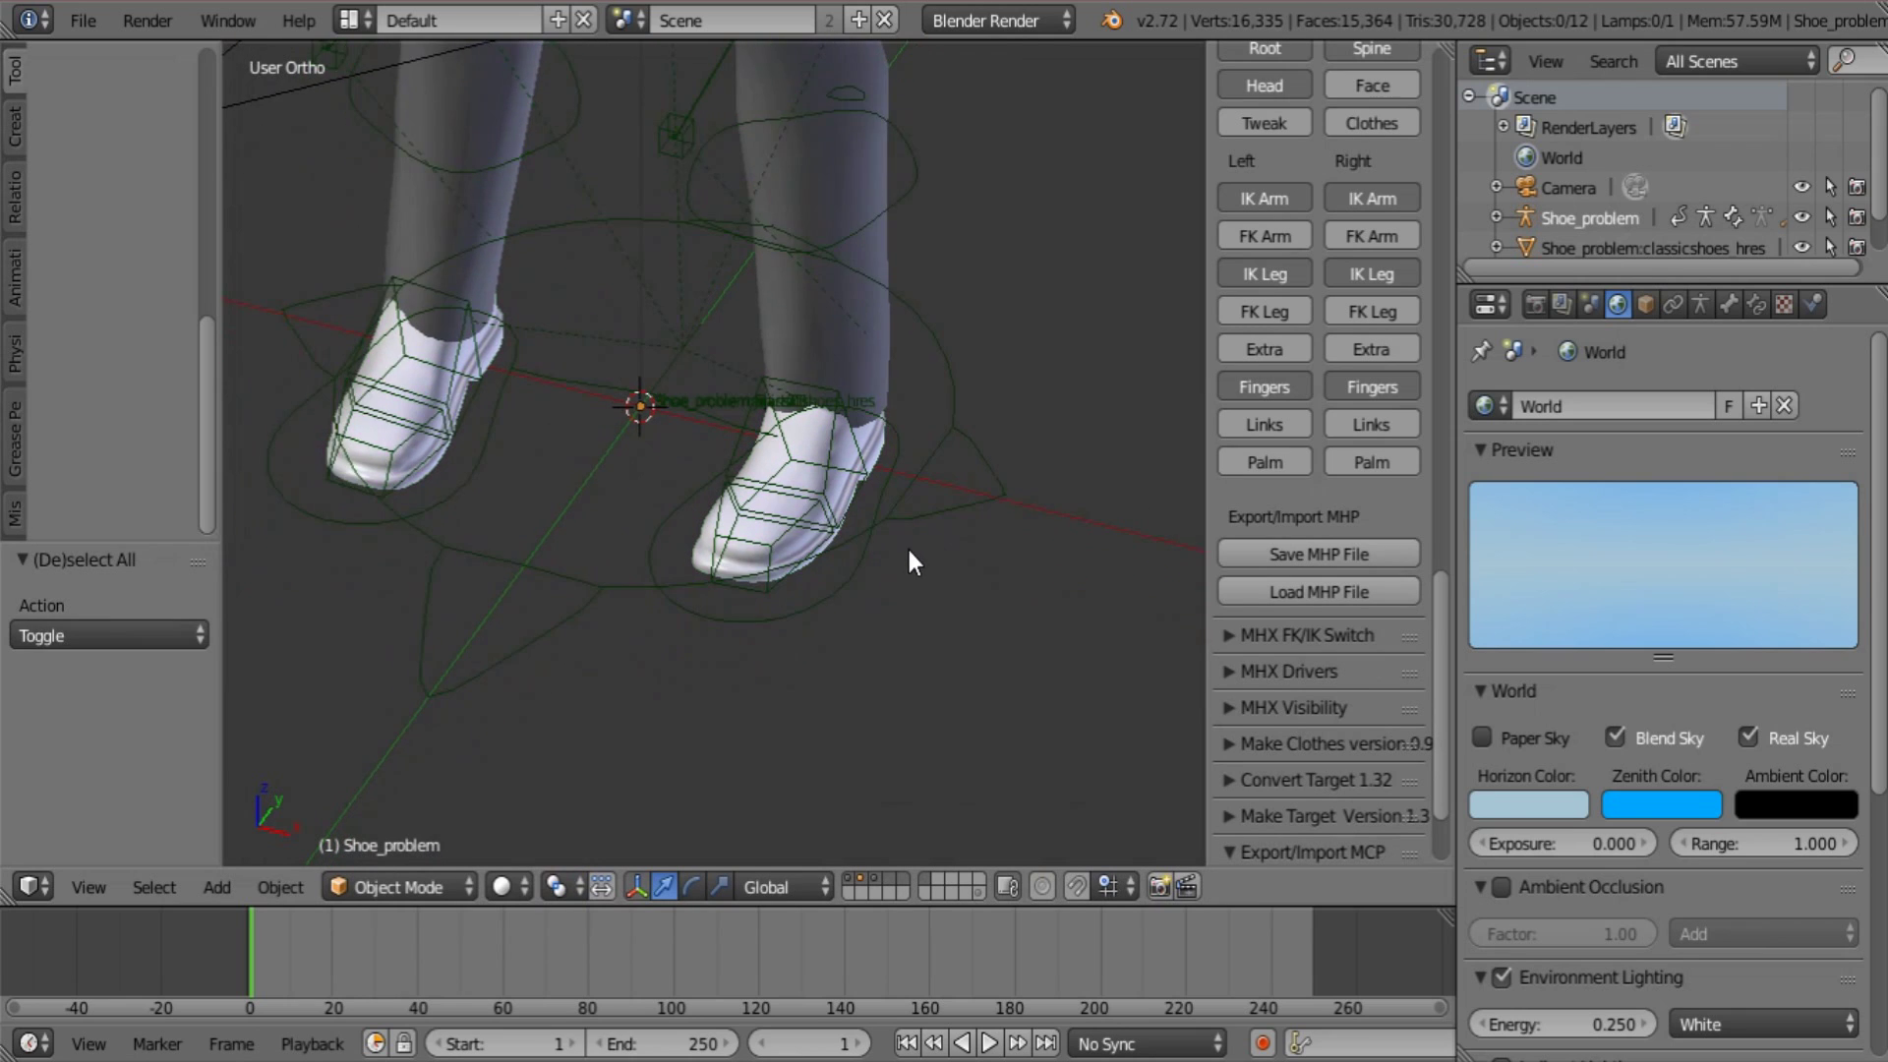
{"action": "scroll", "coordinate": [907, 551], "scroll_direction": "up", "scroll_amount": 3}
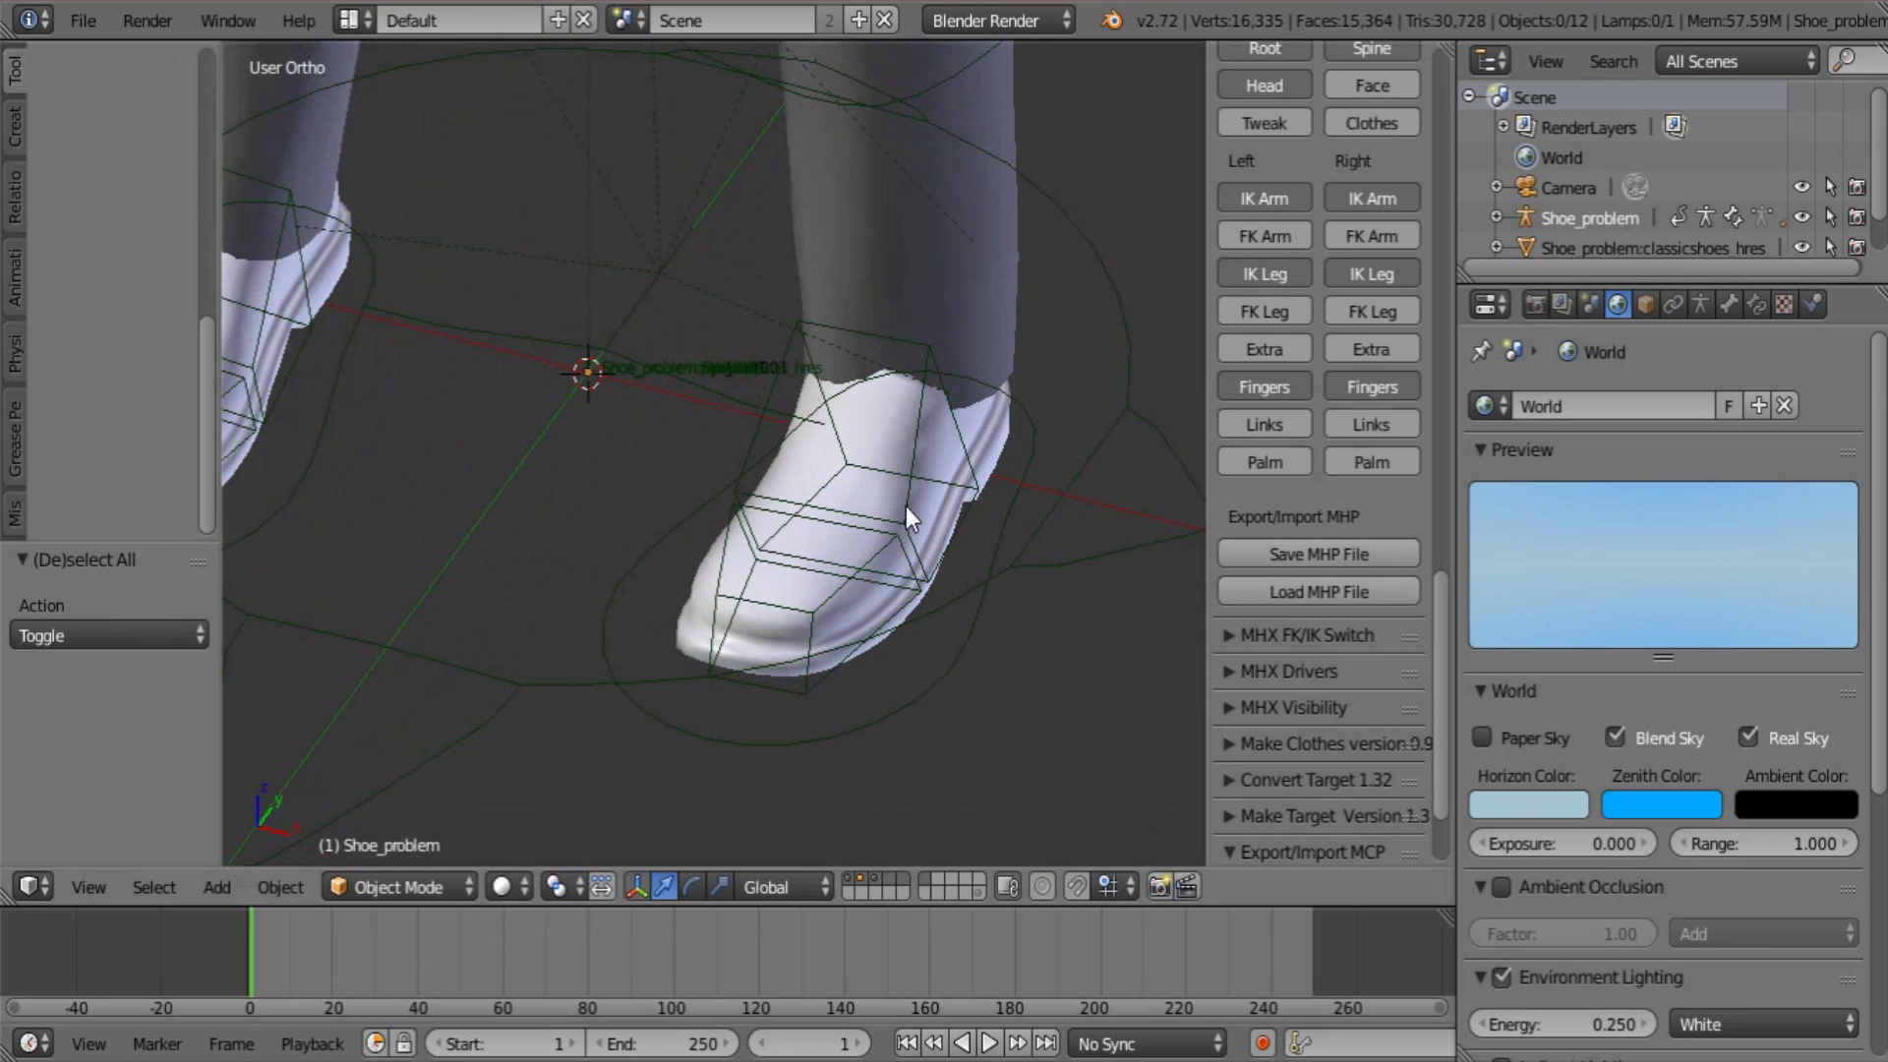
{"action": "right_click", "coordinate": [1006, 426]}
{"action": "middle_click_drag", "start_coordinate": [1038, 439], "coordinate": [835, 439], "text": "shift"}
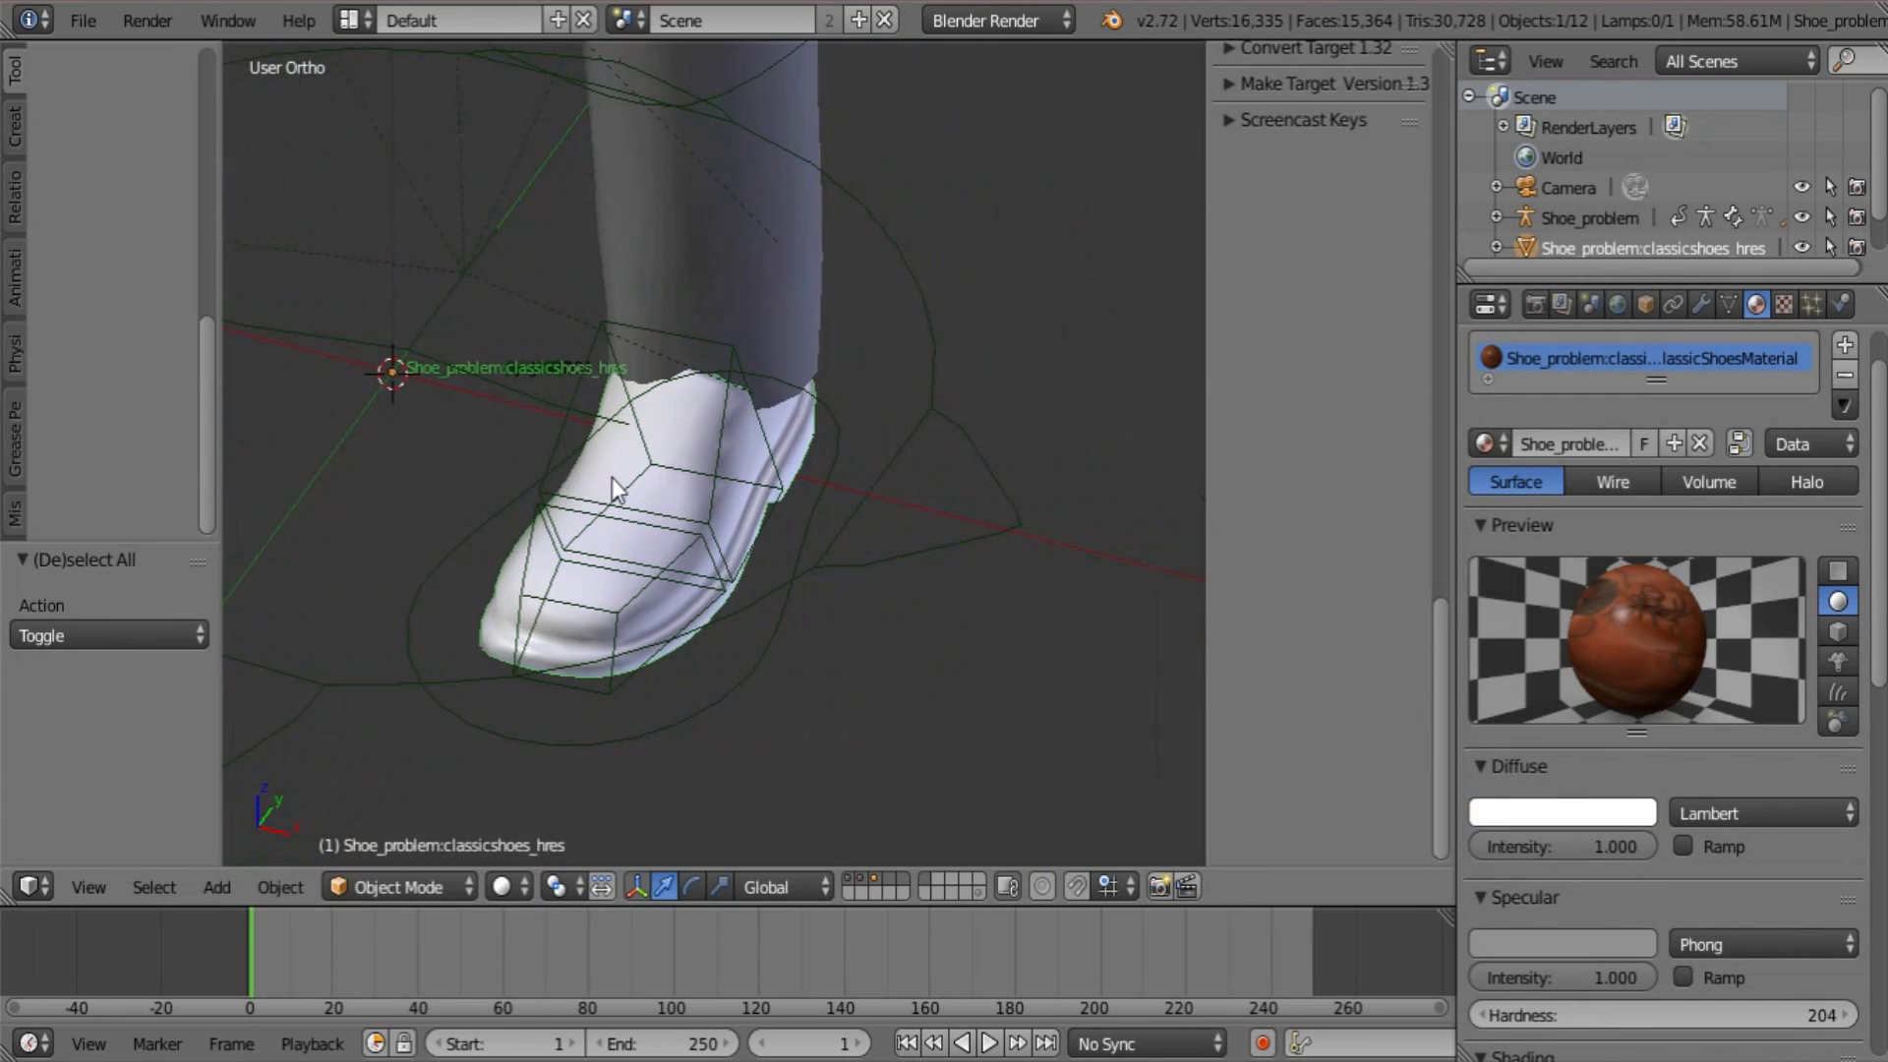
{"action": "right_click", "coordinate": [926, 392], "text": "shift"}
{"action": "scroll", "coordinate": [696, 544], "scroll_direction": "down", "scroll_amount": 3}
{"action": "middle_click_drag", "start_coordinate": [696, 543], "coordinate": [825, 562], "text": "shift"}
{"action": "scroll", "coordinate": [825, 561], "scroll_direction": "up", "scroll_amount": 2}
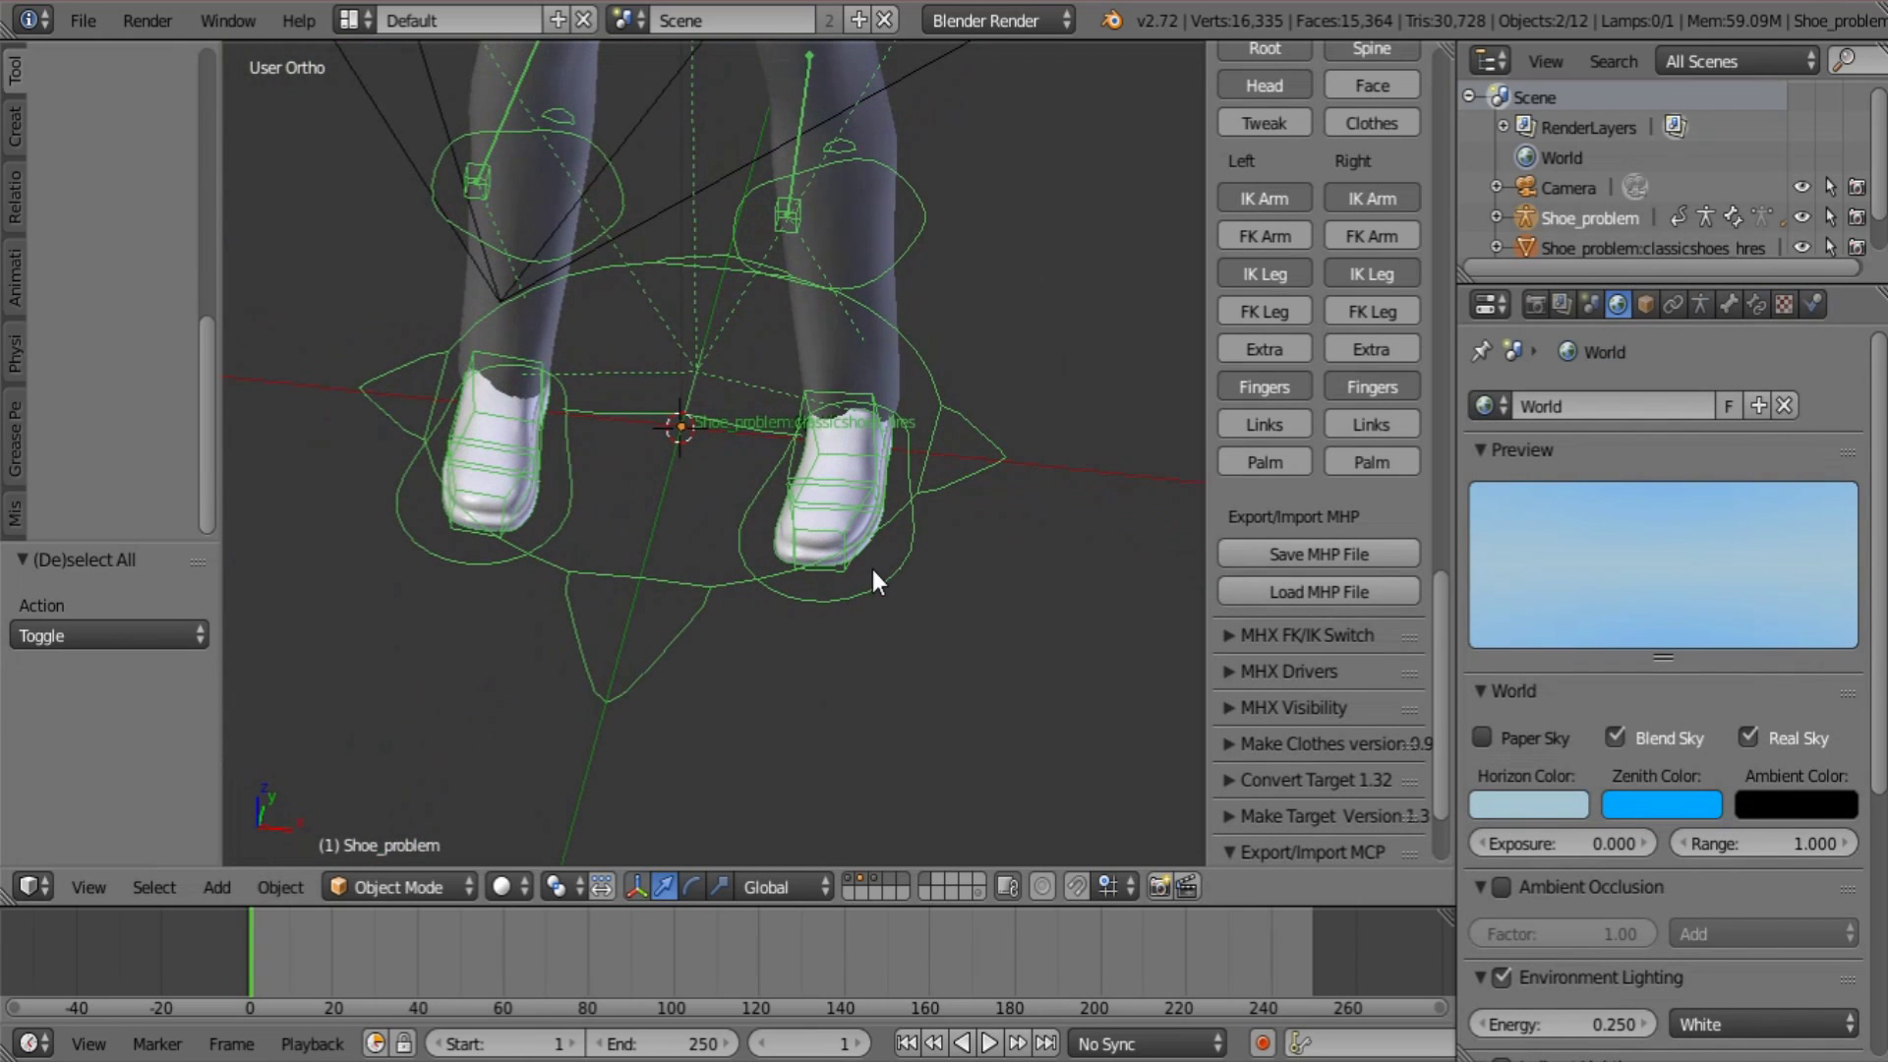
{"action": "key", "text": "ctrl+p"}
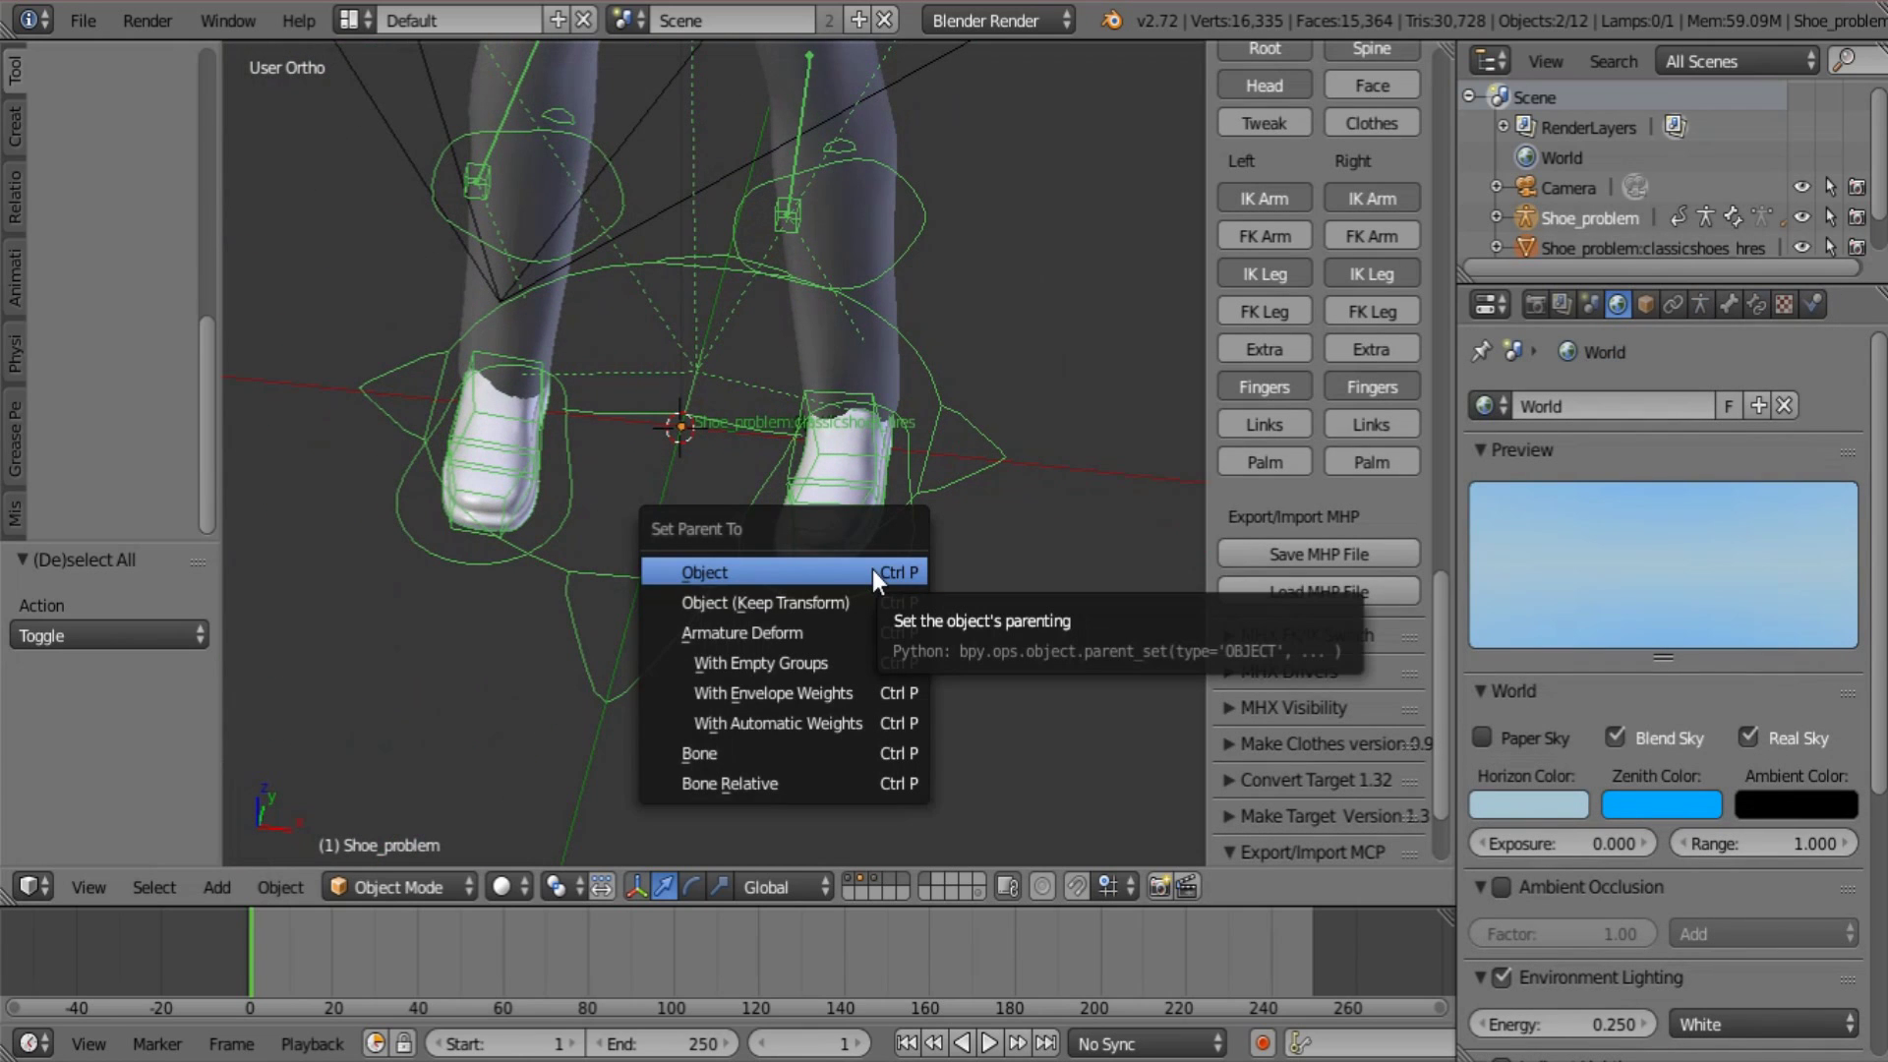
{"action": "left_click", "coordinate": [833, 724]}
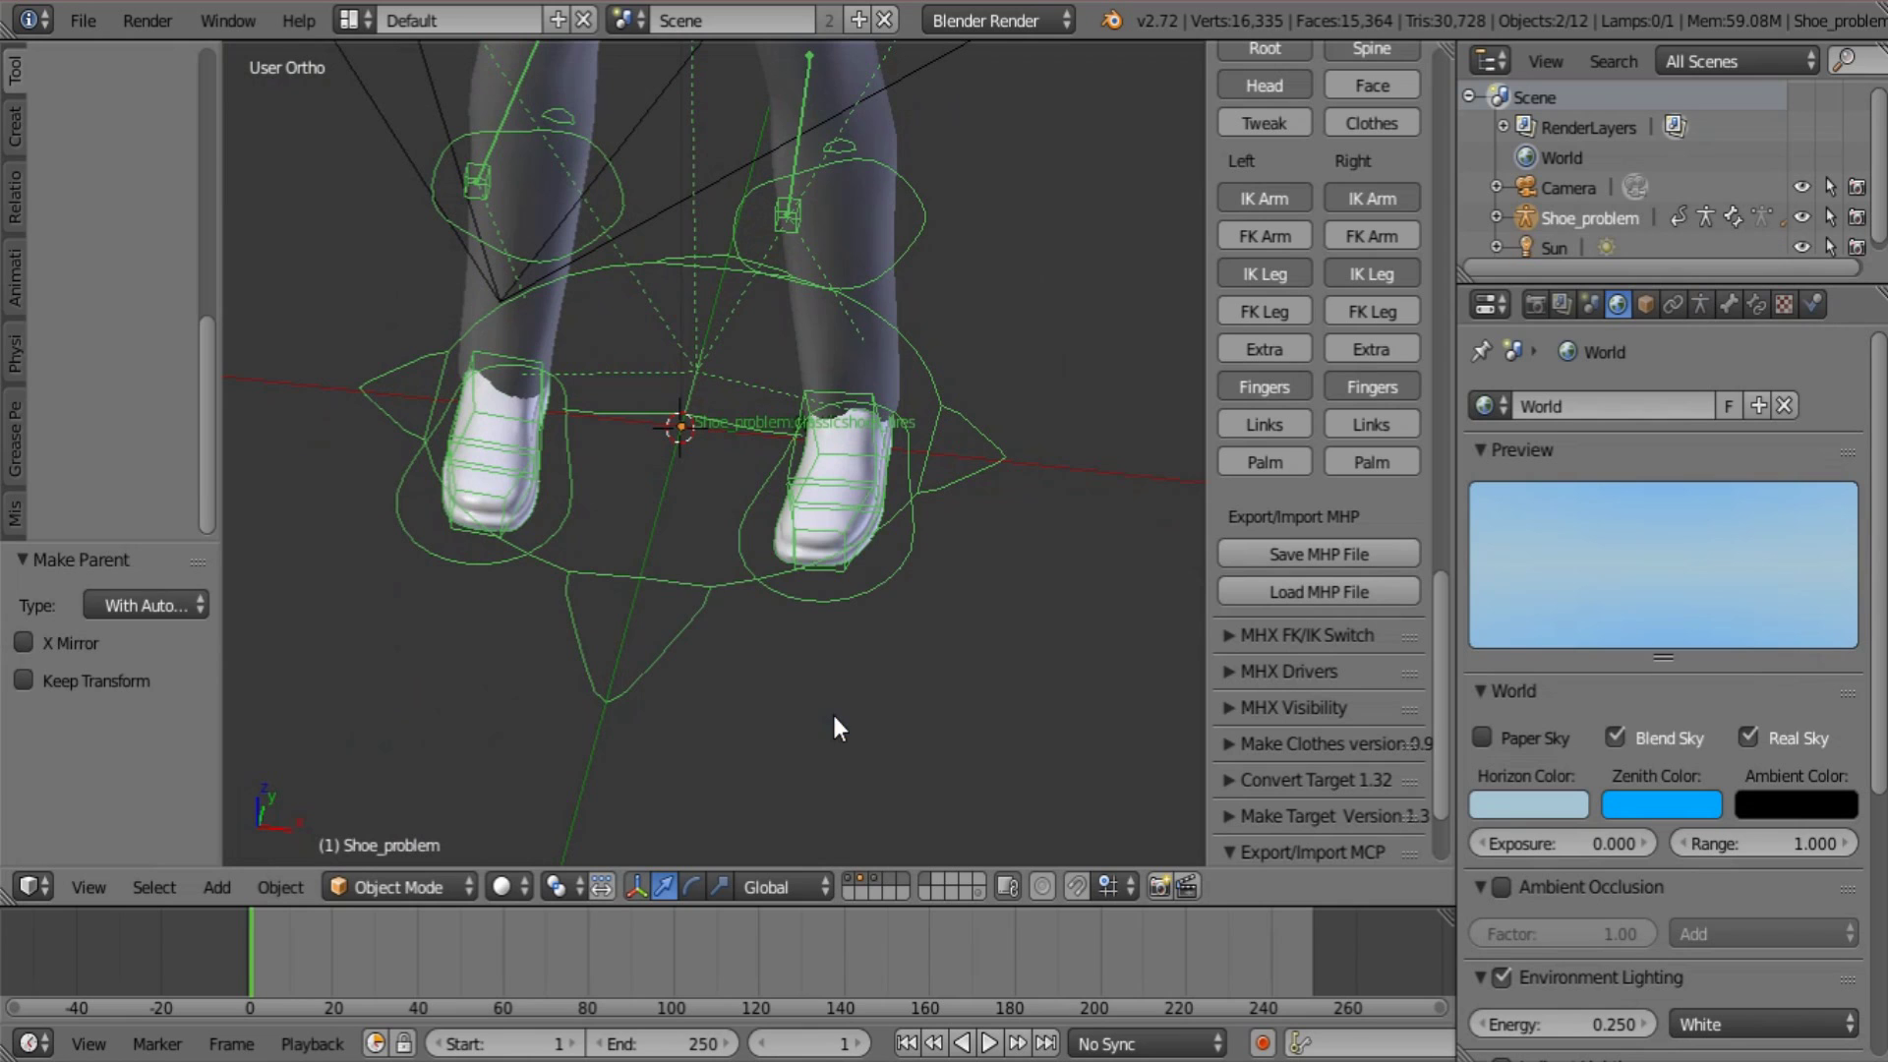
Switch the rig back into Pose Mode
{"action": "middle_click_drag", "start_coordinate": [834, 719], "coordinate": [819, 588]}
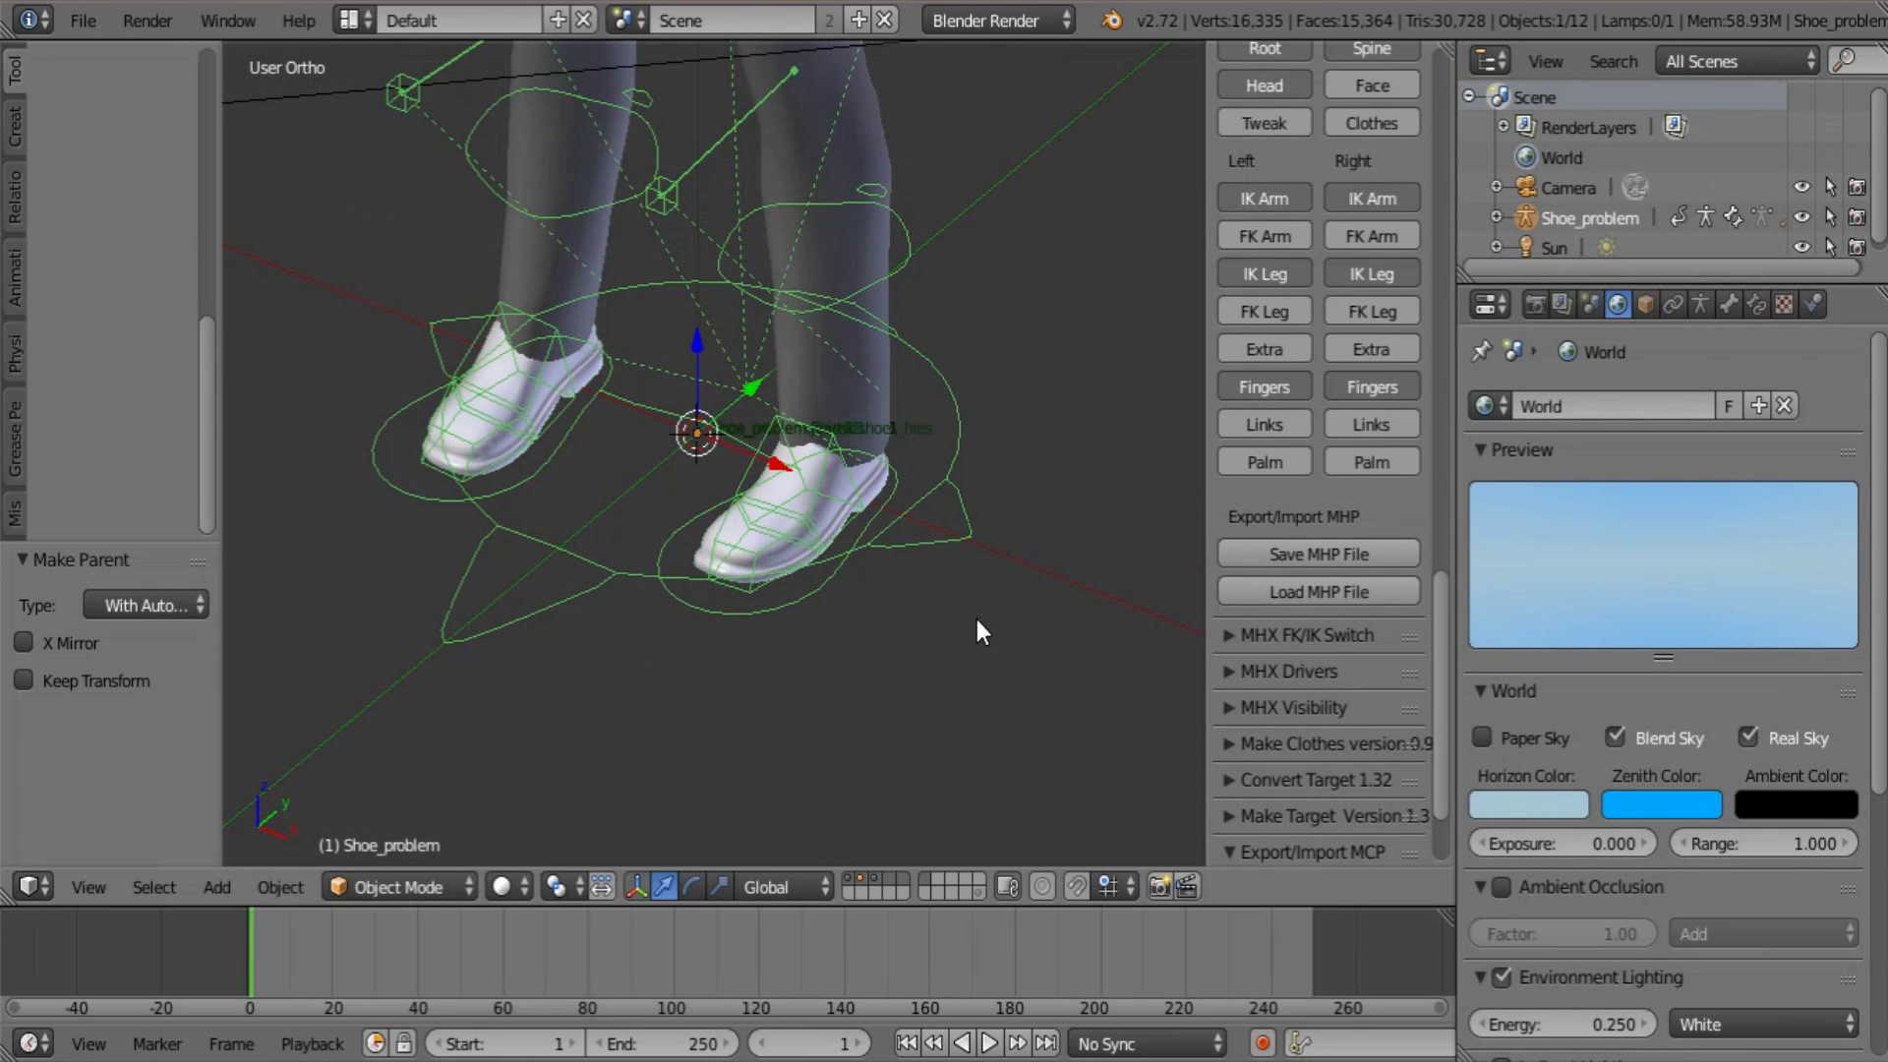
{"action": "middle_click_drag", "start_coordinate": [976, 629], "coordinate": [759, 623]}
{"action": "scroll", "coordinate": [695, 640], "scroll_direction": "up", "scroll_amount": 2}
{"action": "left_click", "coordinate": [347, 889]}
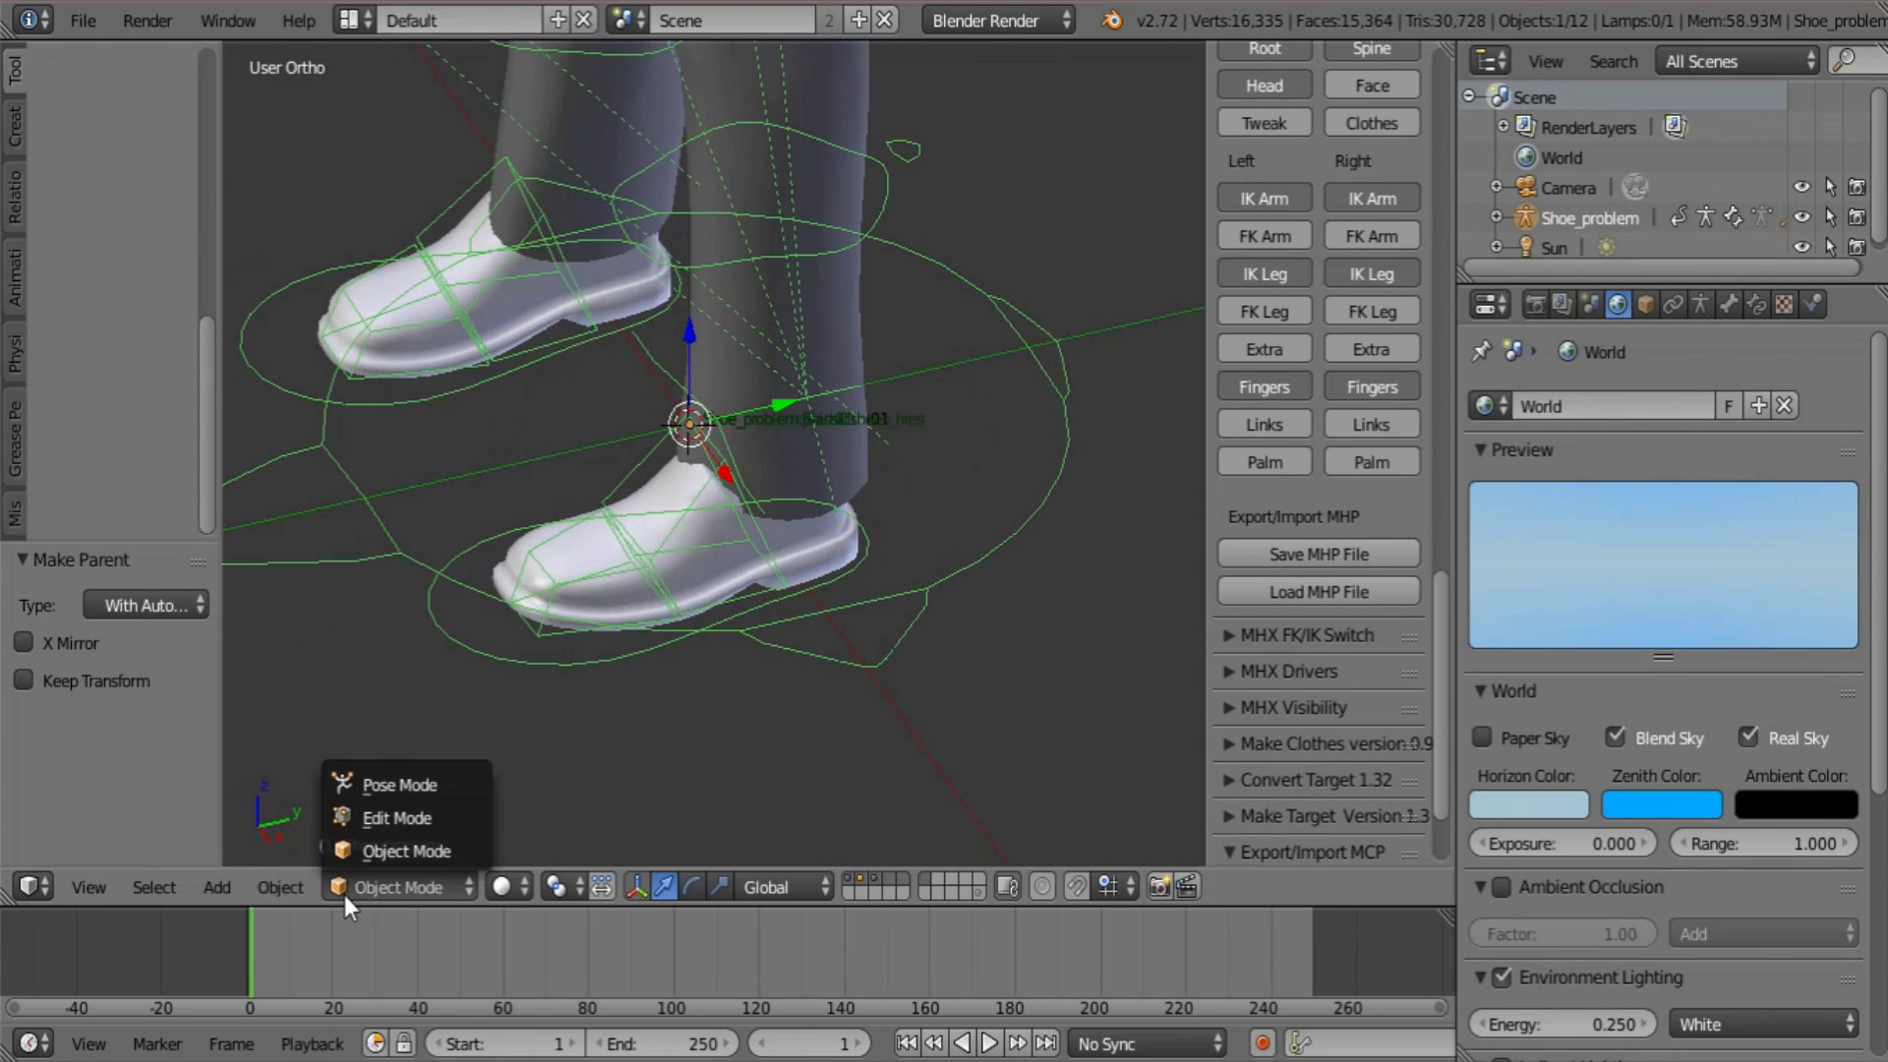
{"action": "left_click", "coordinate": [372, 790]}
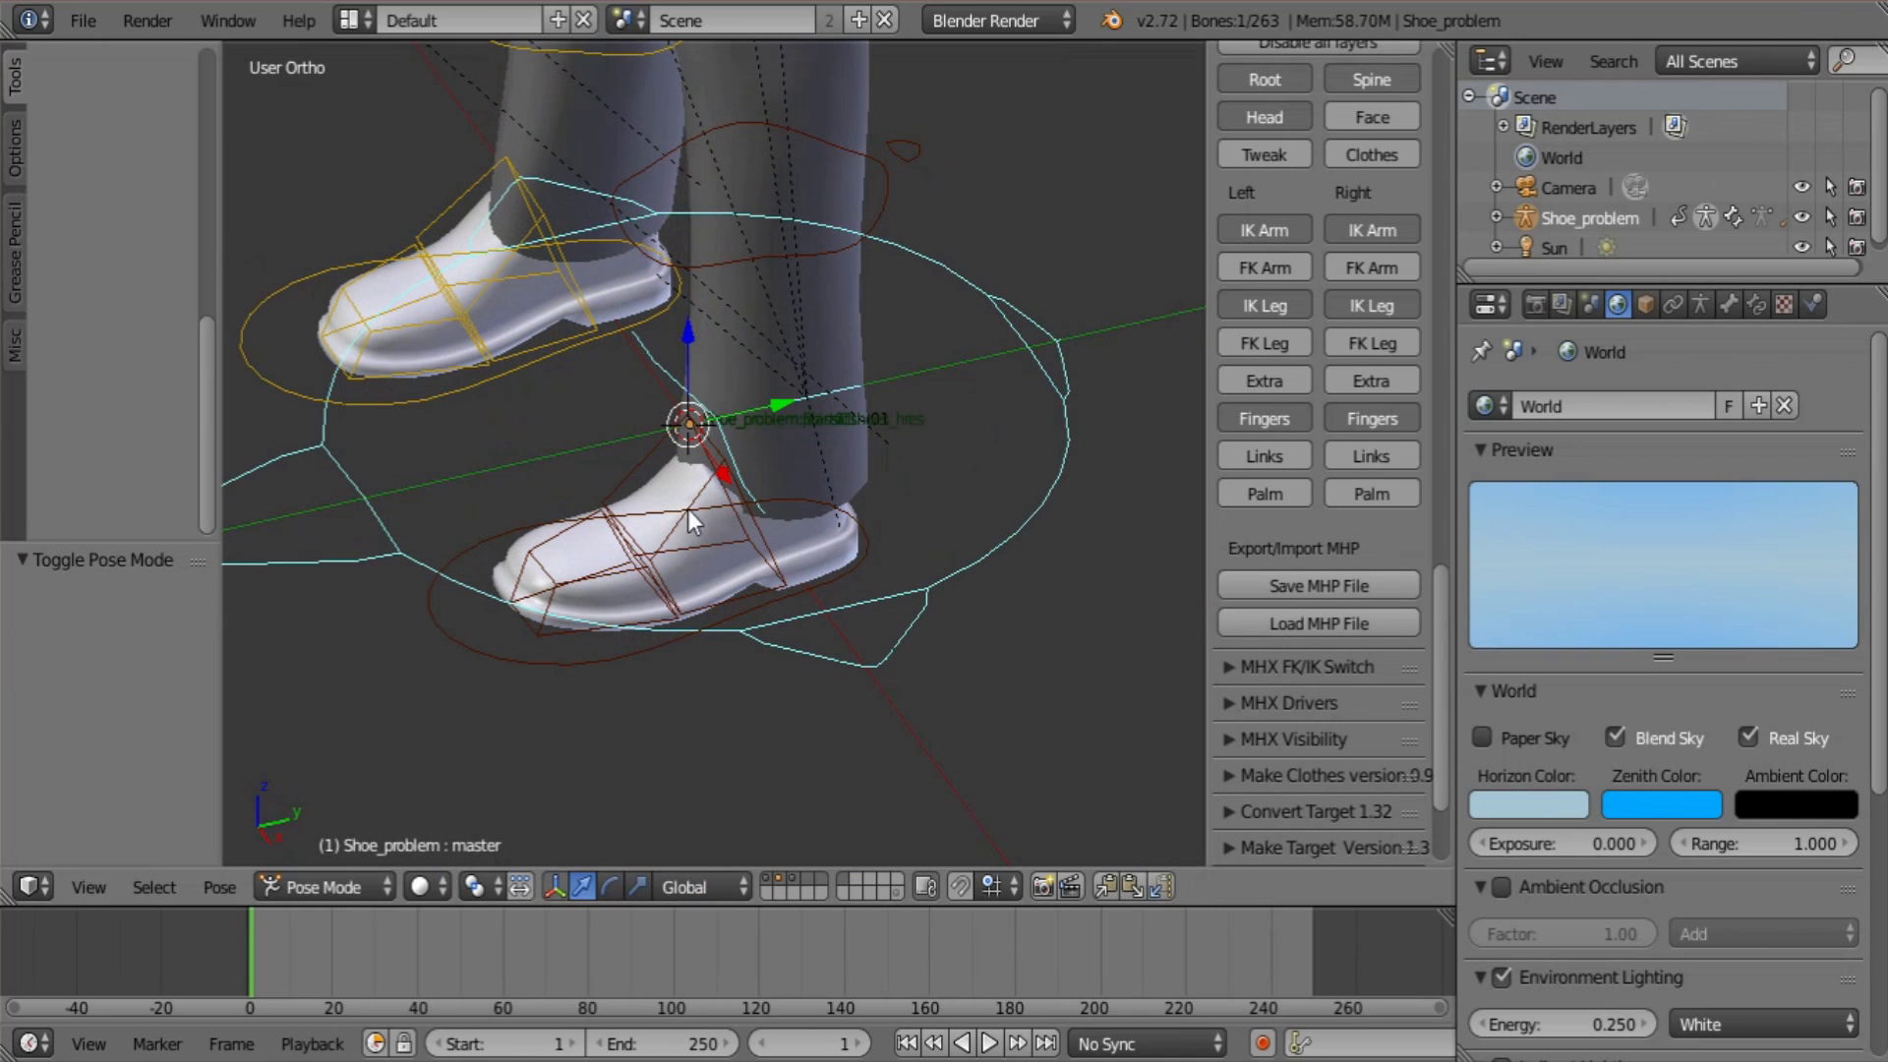
Test-rotate foot.rev.L and toe.rev.L around X, cancelling each rotation
{"action": "right_click", "coordinate": [633, 646]}
{"action": "middle_click_drag", "start_coordinate": [741, 551], "coordinate": [768, 570], "text": "shift"}
{"action": "scroll", "coordinate": [767, 571], "scroll_direction": "up", "scroll_amount": 2}
{"action": "right_click", "coordinate": [947, 658]}
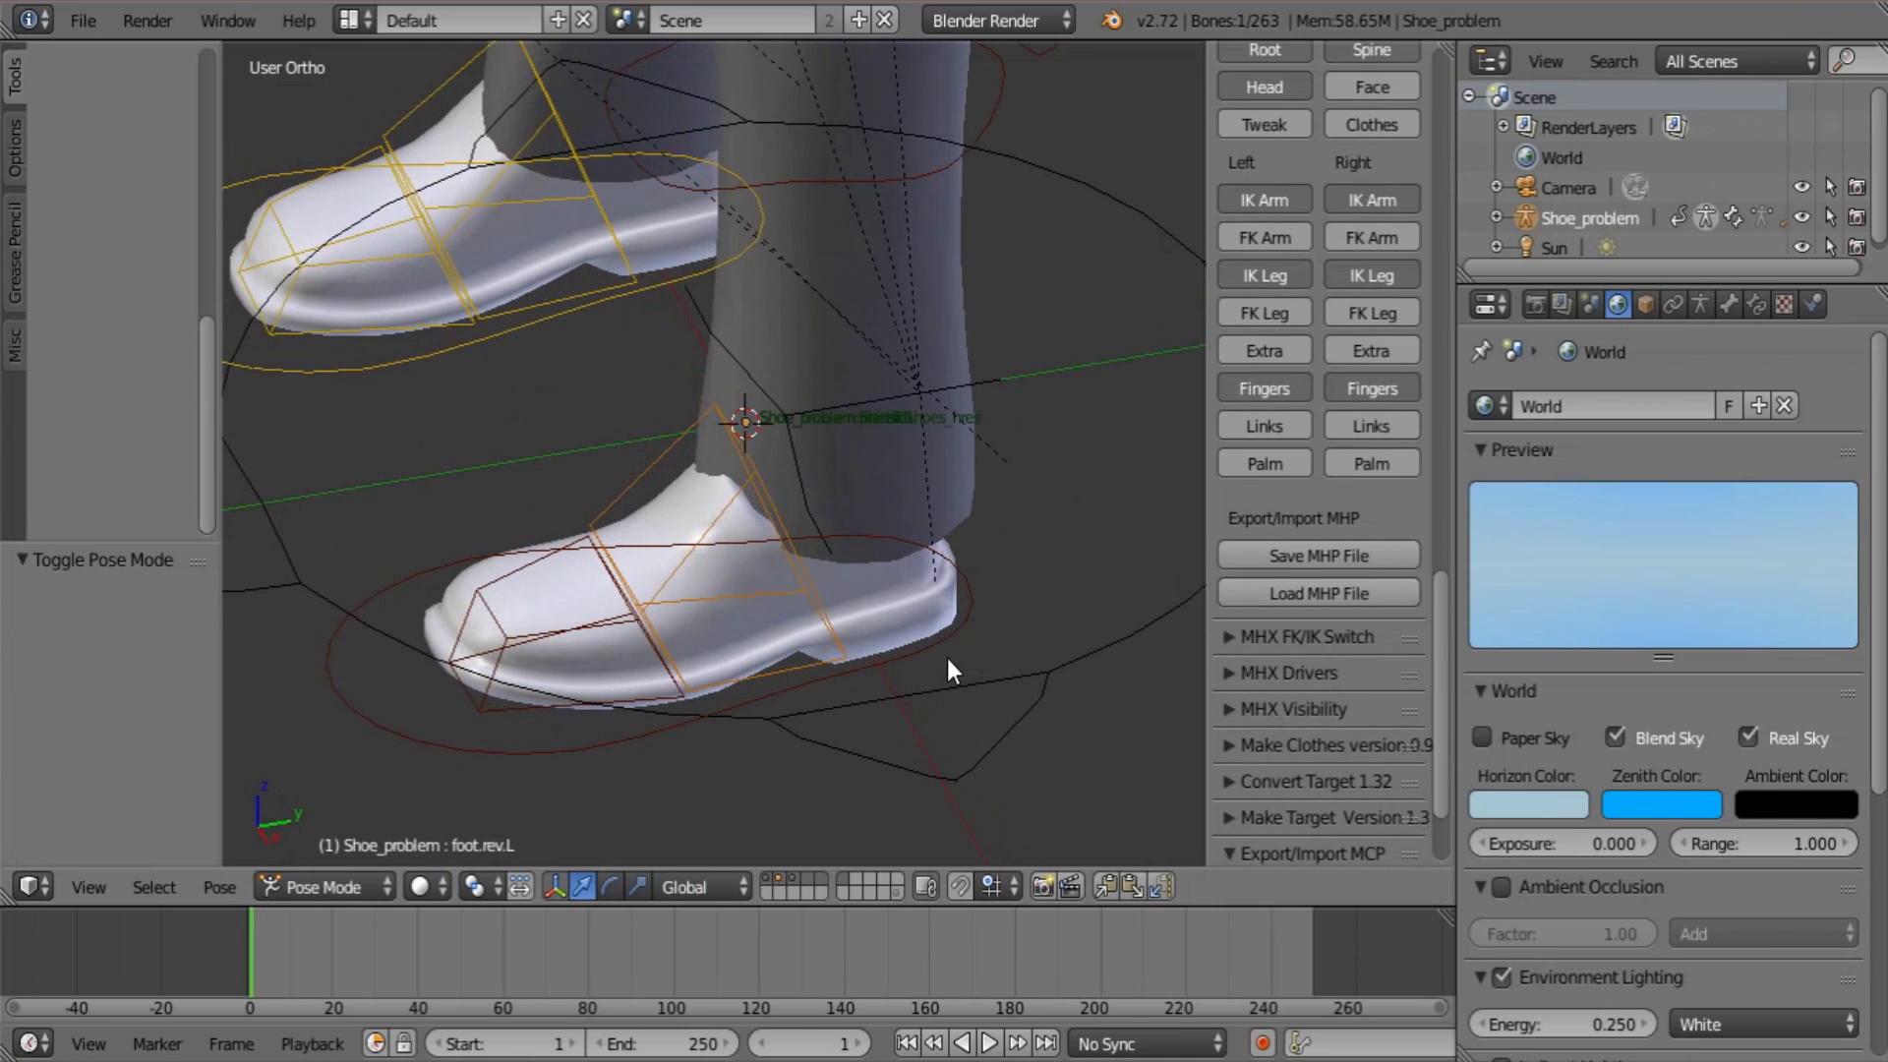
{"action": "key", "text": "r"}
{"action": "key", "text": "x"}
{"action": "key", "text": "x"}
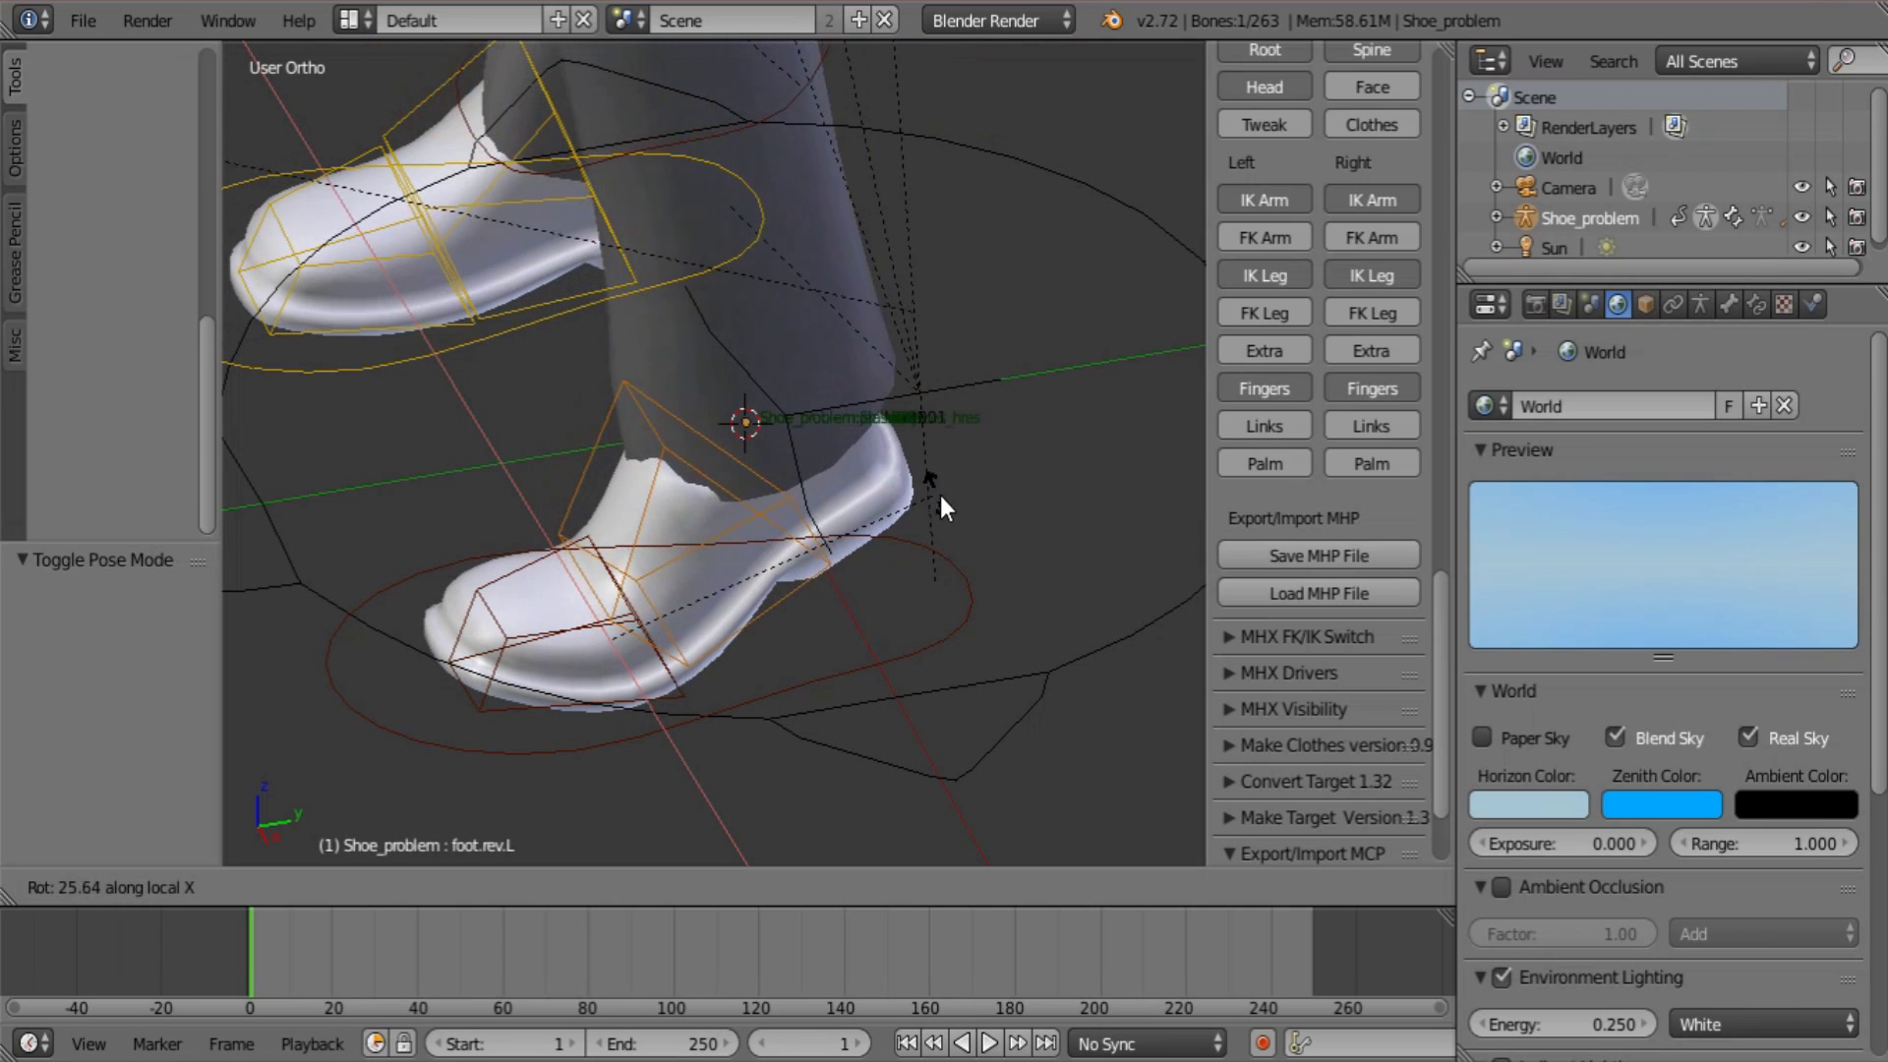
{"action": "key", "text": "Escape"}
{"action": "right_click", "coordinate": [499, 596]}
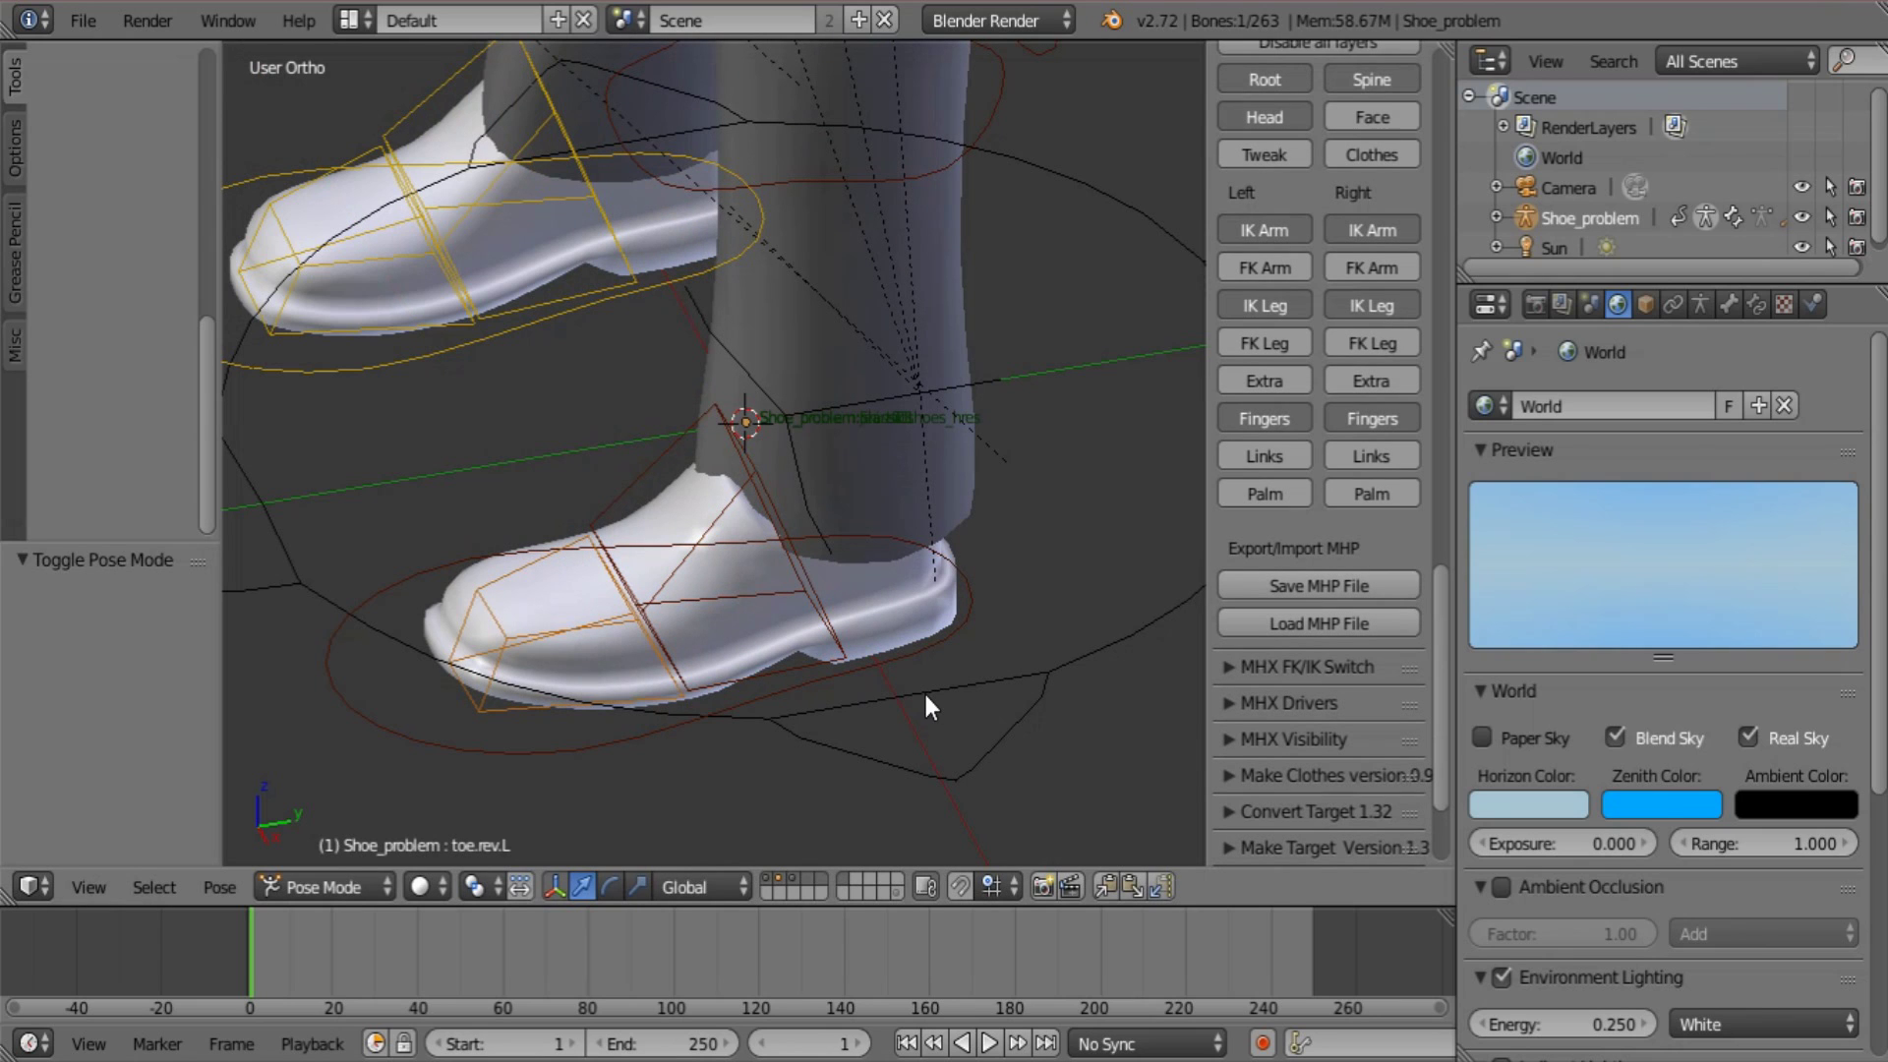
{"action": "key", "text": "r"}
{"action": "key", "text": "x"}
{"action": "key", "text": "x"}
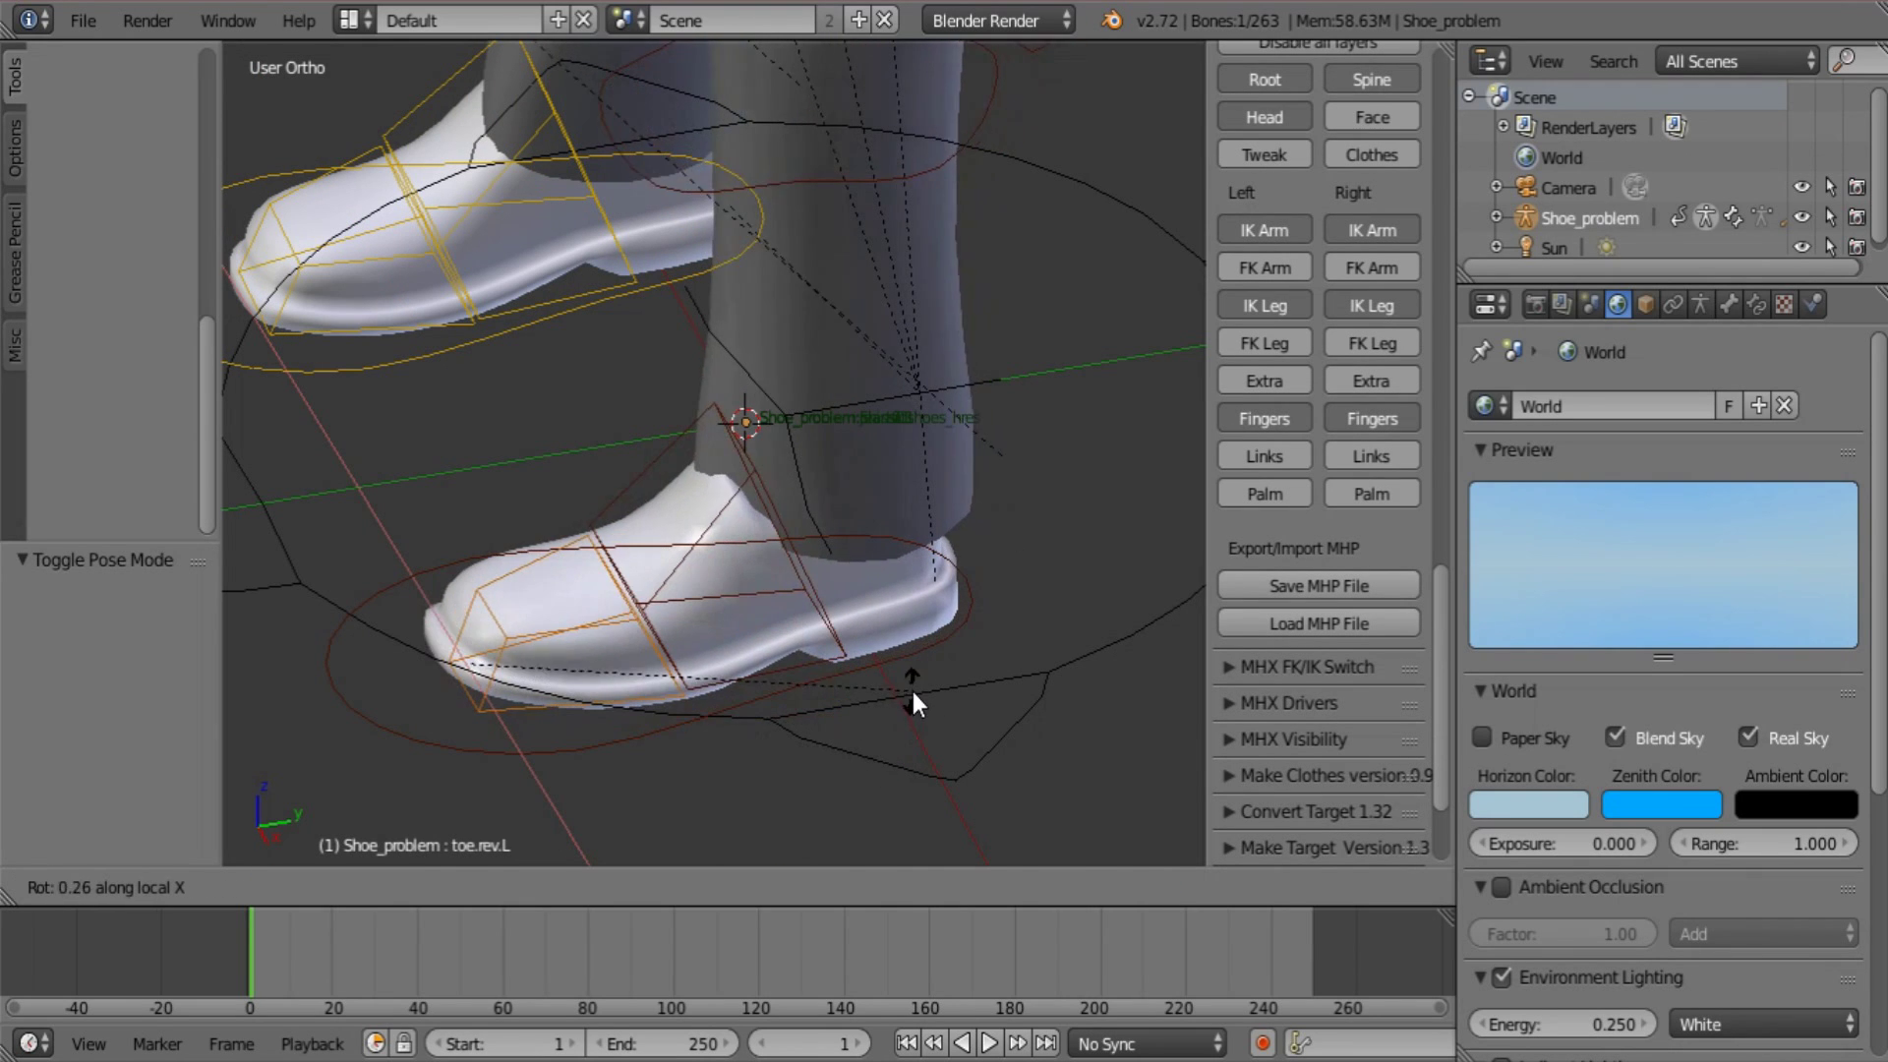
{"action": "key", "text": "Escape"}
Select foot.ik.L and move it forward along Y
{"action": "middle_click_drag", "start_coordinate": [536, 590], "coordinate": [814, 639]}
{"action": "right_click", "coordinate": [816, 617]}
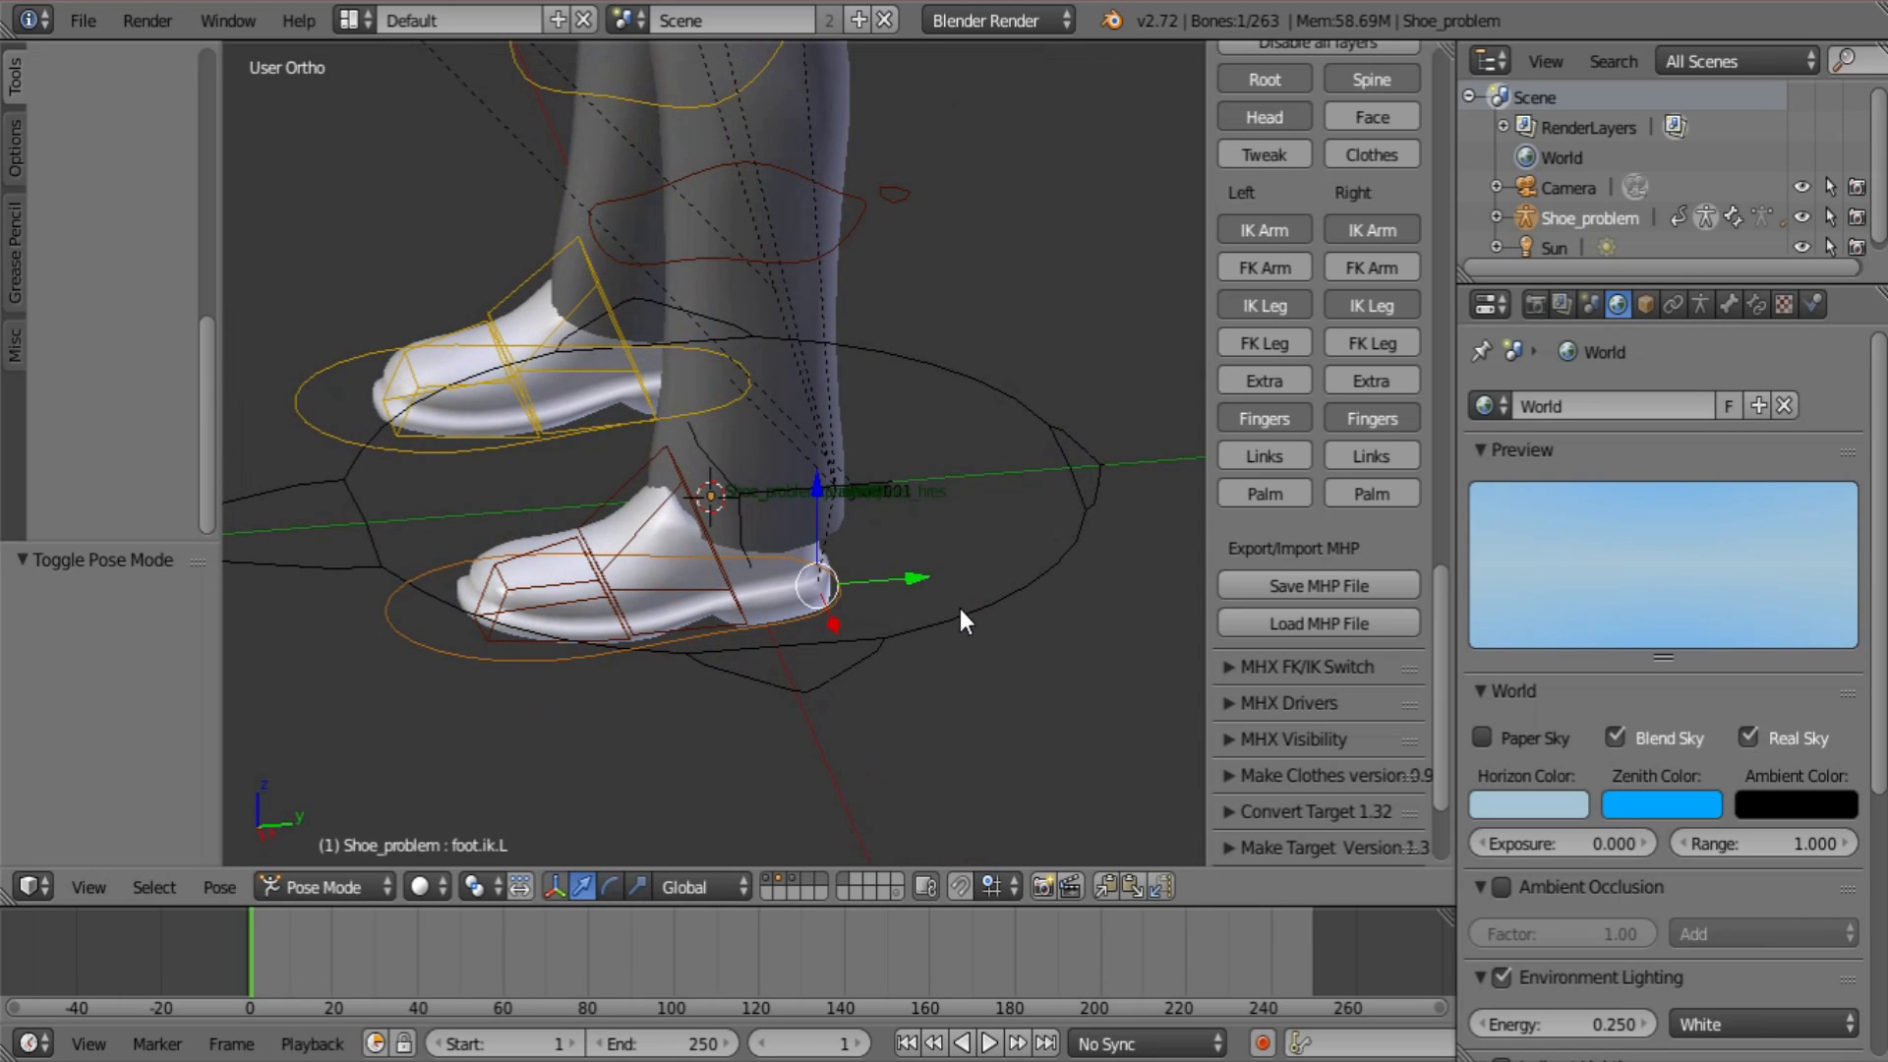
{"action": "left_click_drag", "start_coordinate": [915, 581], "coordinate": [882, 550]}
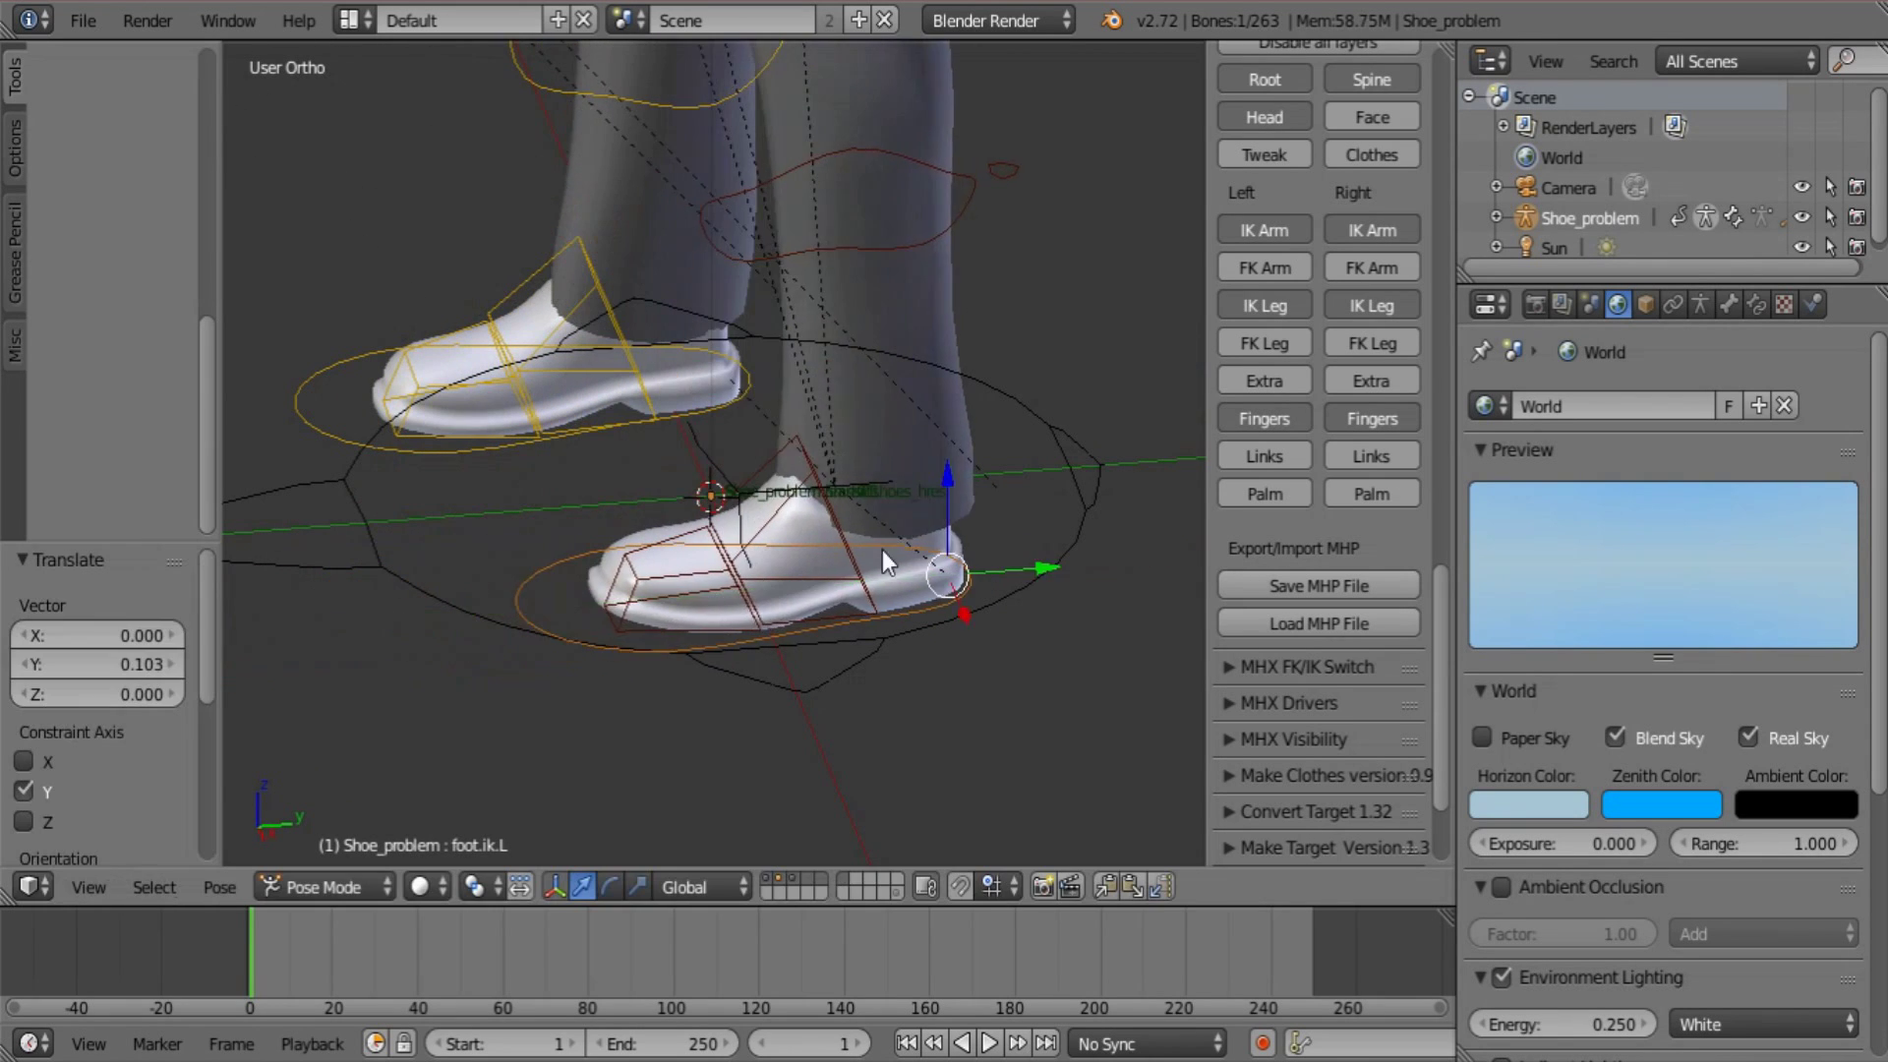
Settle foot.ik.L at Y 0.103, raise and lower it along Z, then move it to Y -0.126
{"action": "middle_click_drag", "start_coordinate": [883, 550], "coordinate": [793, 622], "text": "shift"}
{"action": "left_click_drag", "start_coordinate": [929, 545], "coordinate": [891, 512]}
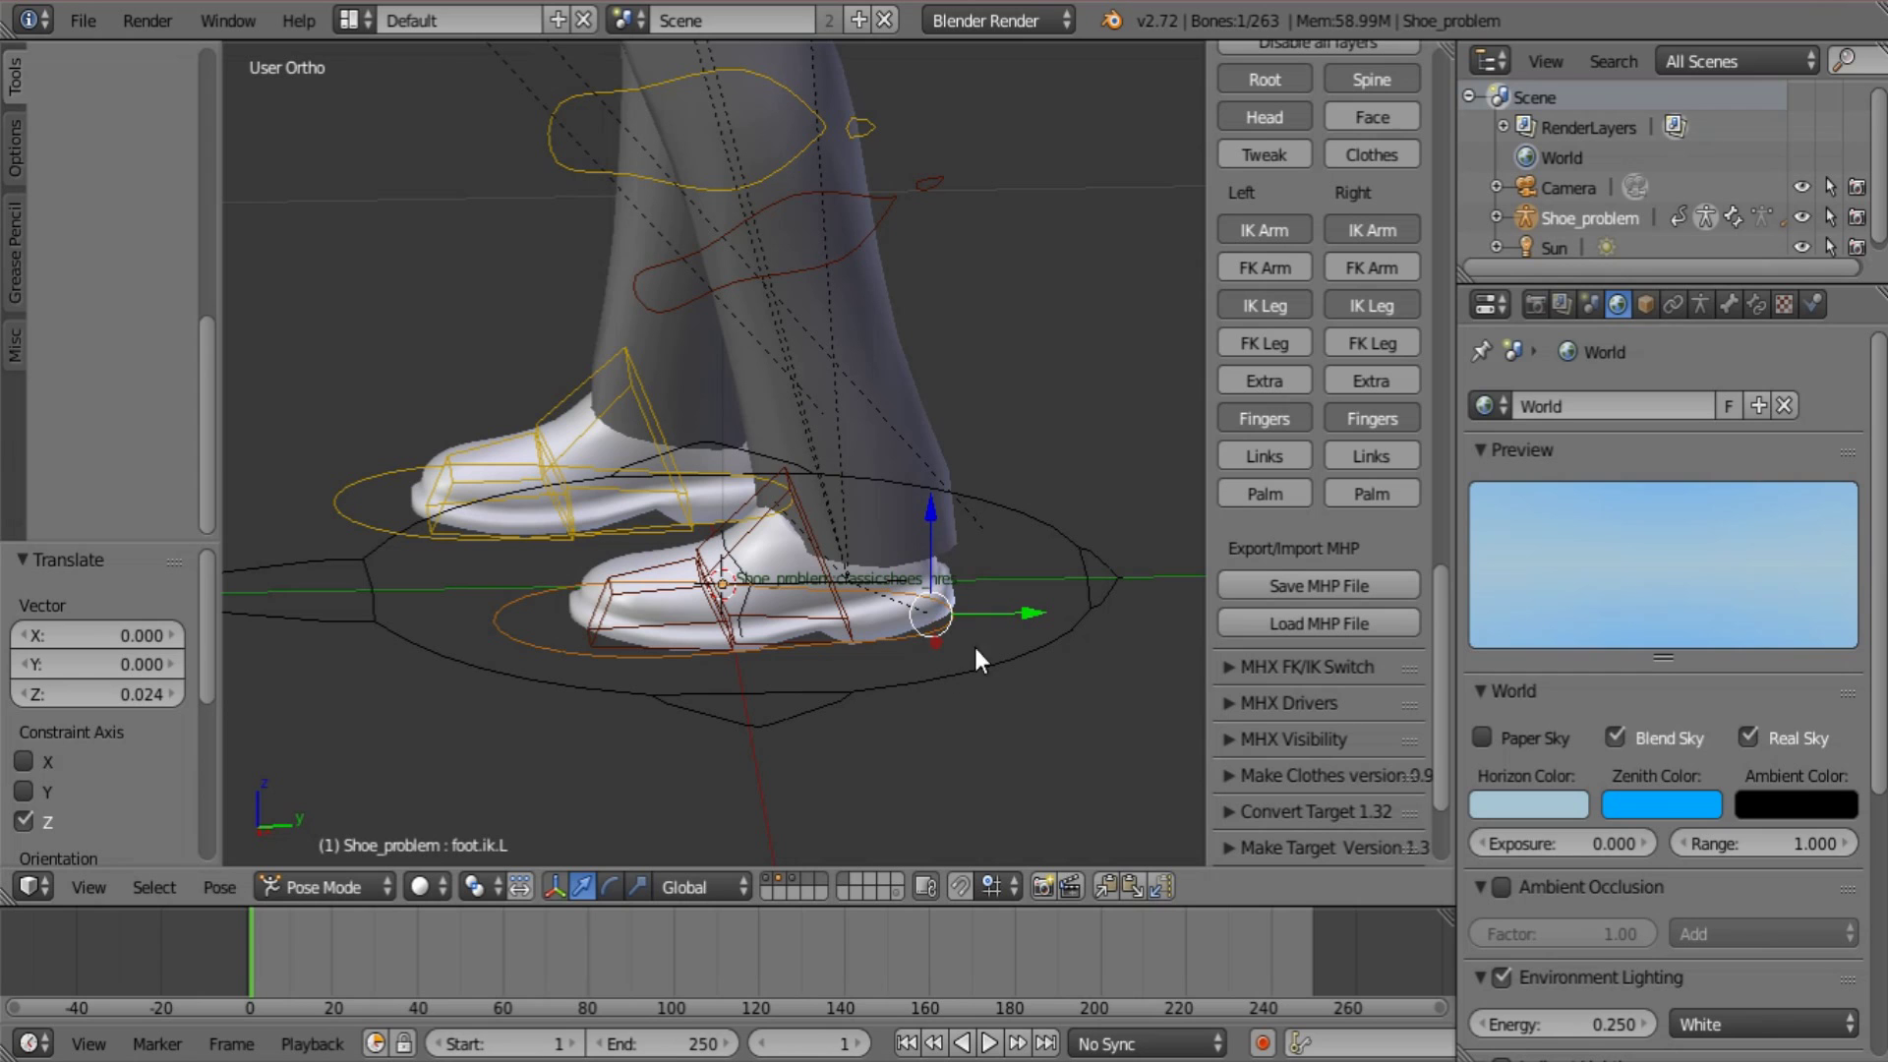
{"action": "left_click_drag", "start_coordinate": [930, 513], "coordinate": [880, 543]}
{"action": "middle_click_drag", "start_coordinate": [858, 620], "coordinate": [902, 687], "text": "shift"}
{"action": "left_click_drag", "start_coordinate": [1055, 707], "coordinate": [865, 709]}
Select a foot.rev bone and test-rotate it around X to confirm the shoe bends
{"action": "middle_click_drag", "start_coordinate": [867, 709], "coordinate": [964, 682]}
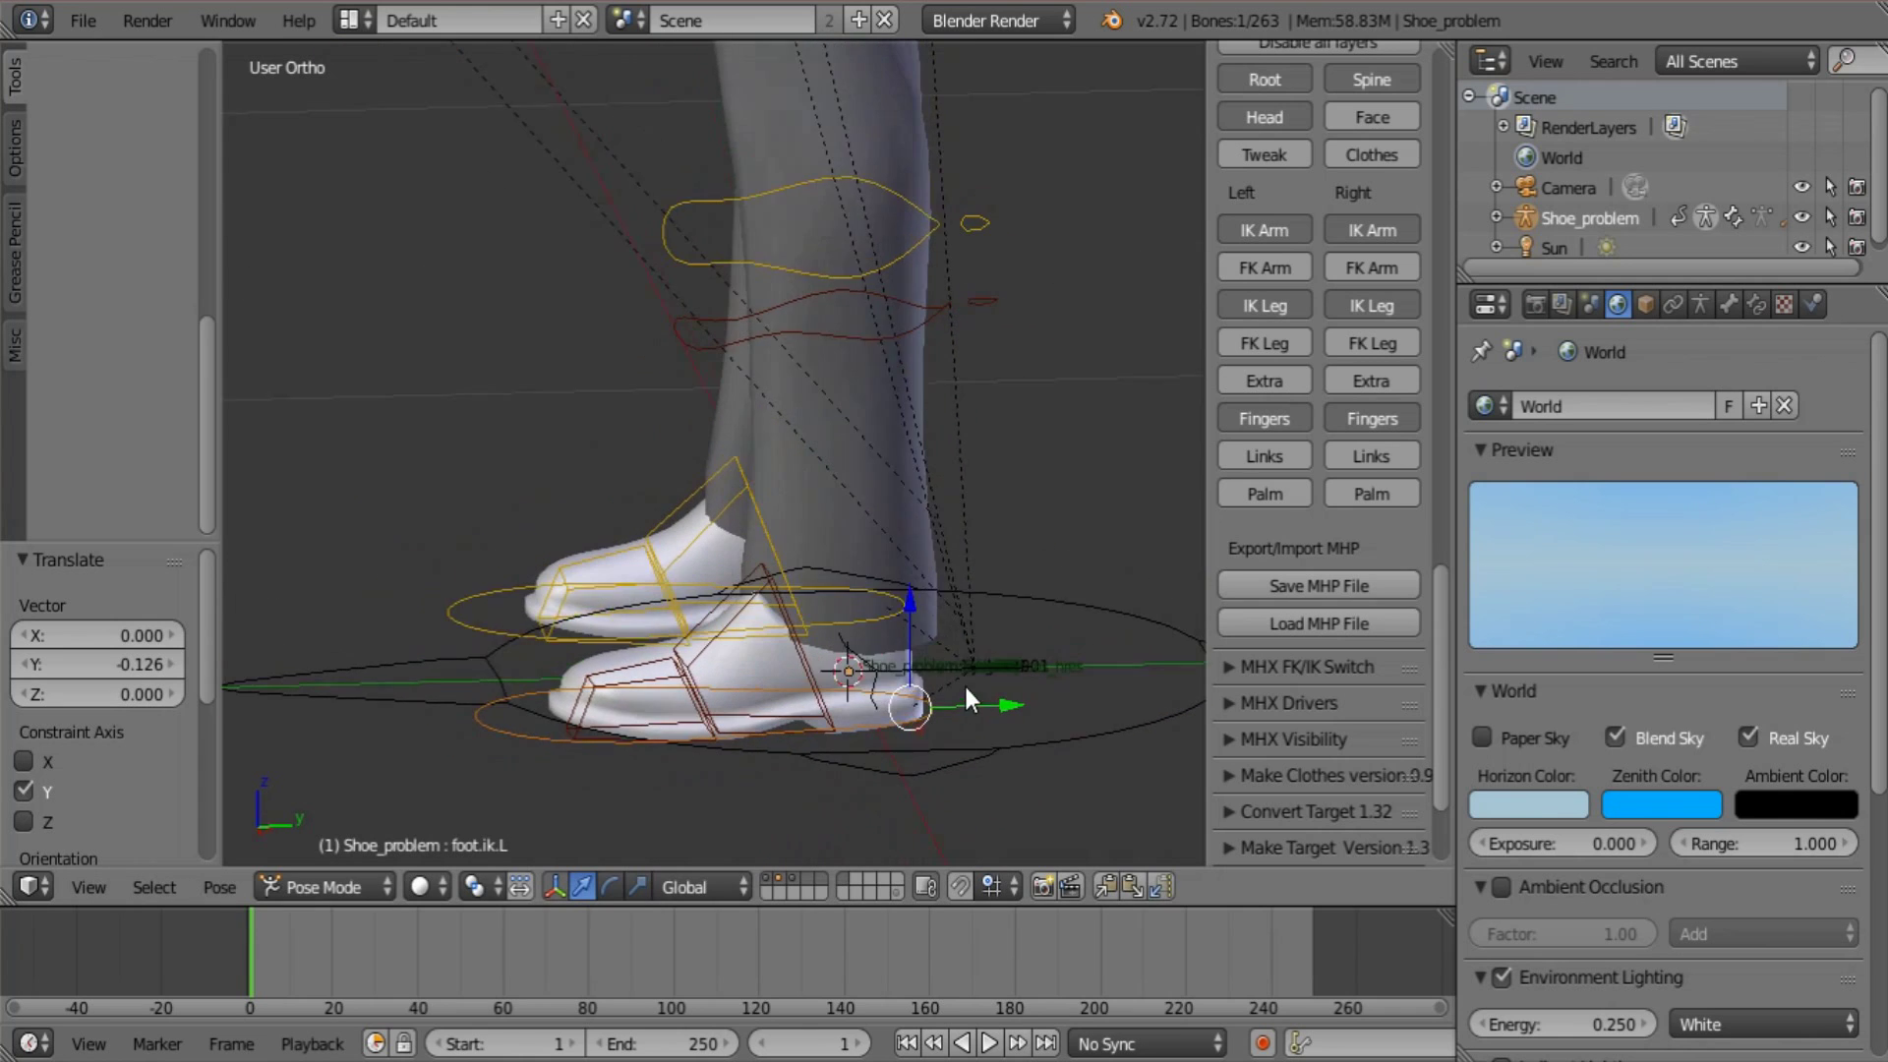
{"action": "right_click", "coordinate": [816, 658]}
{"action": "middle_click_drag", "start_coordinate": [829, 677], "coordinate": [910, 667]}
{"action": "scroll", "coordinate": [1044, 693], "scroll_direction": "up", "scroll_amount": 2}
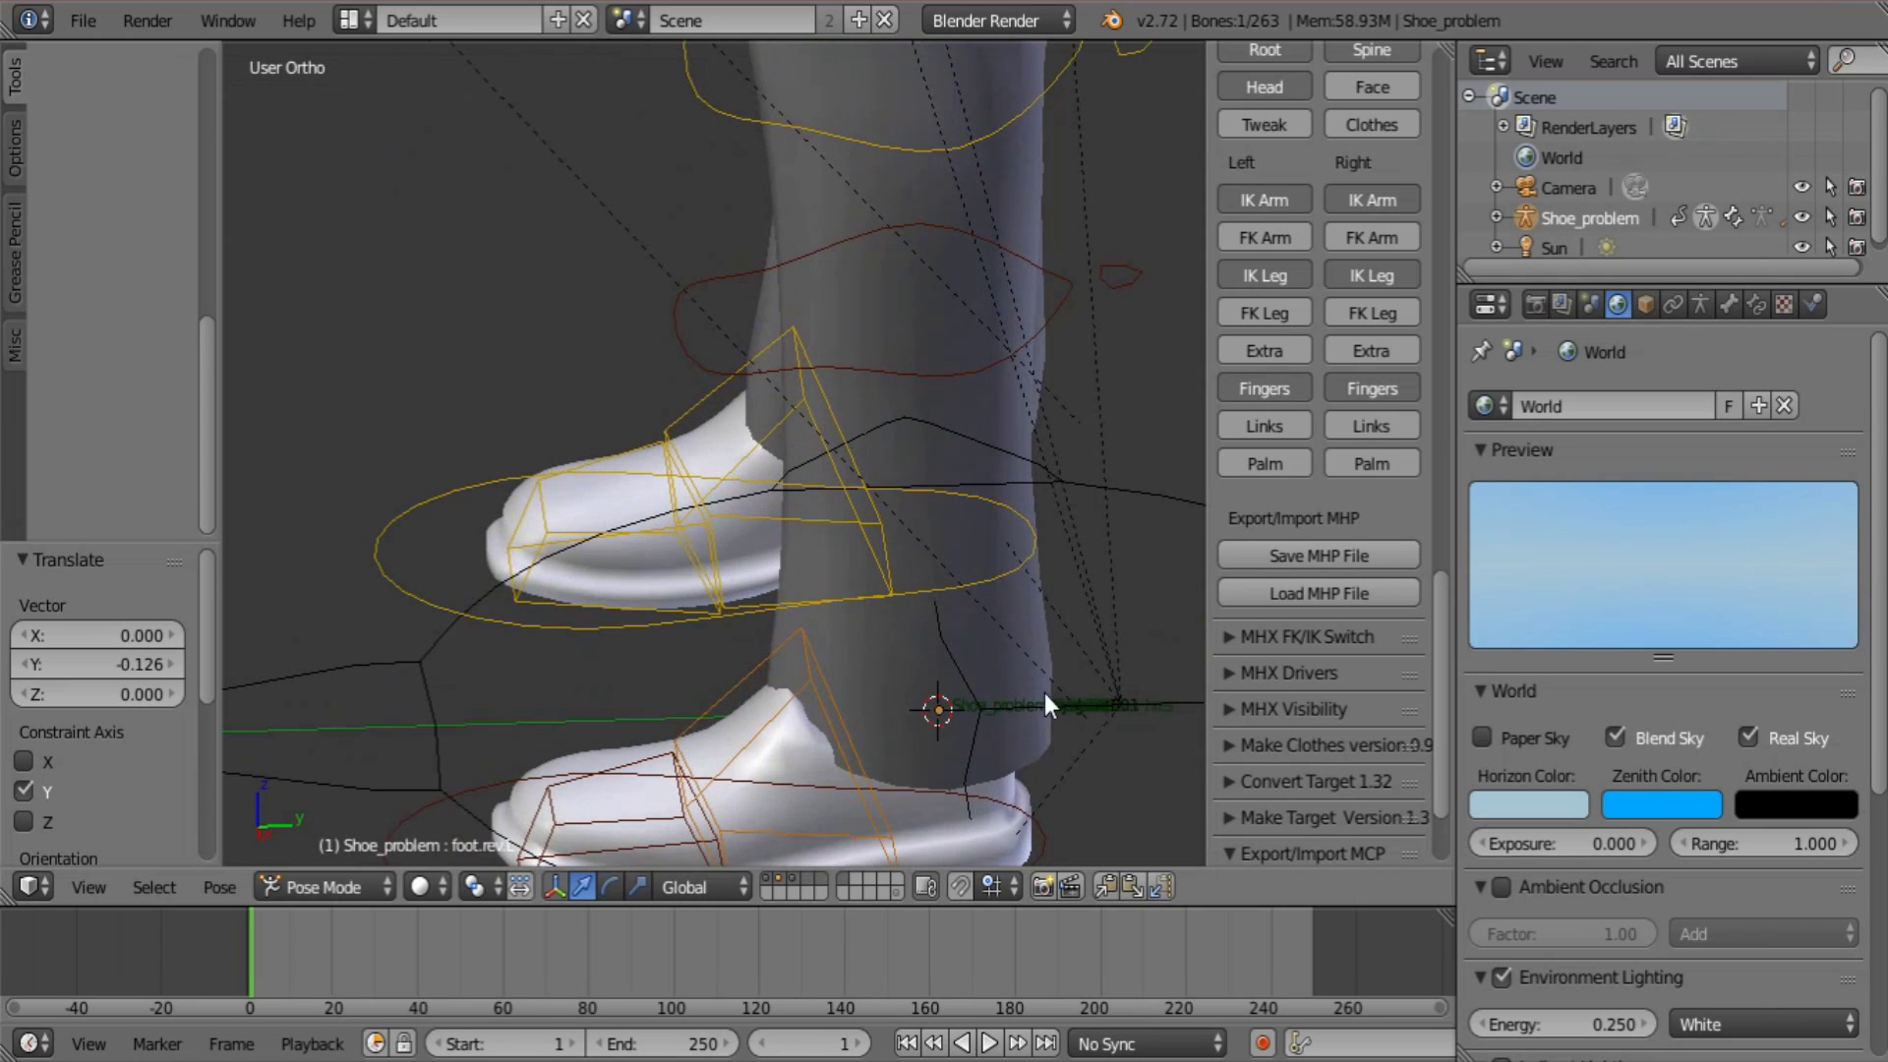
{"action": "key", "text": "r"}
{"action": "key", "text": "x"}
{"action": "key", "text": "x"}
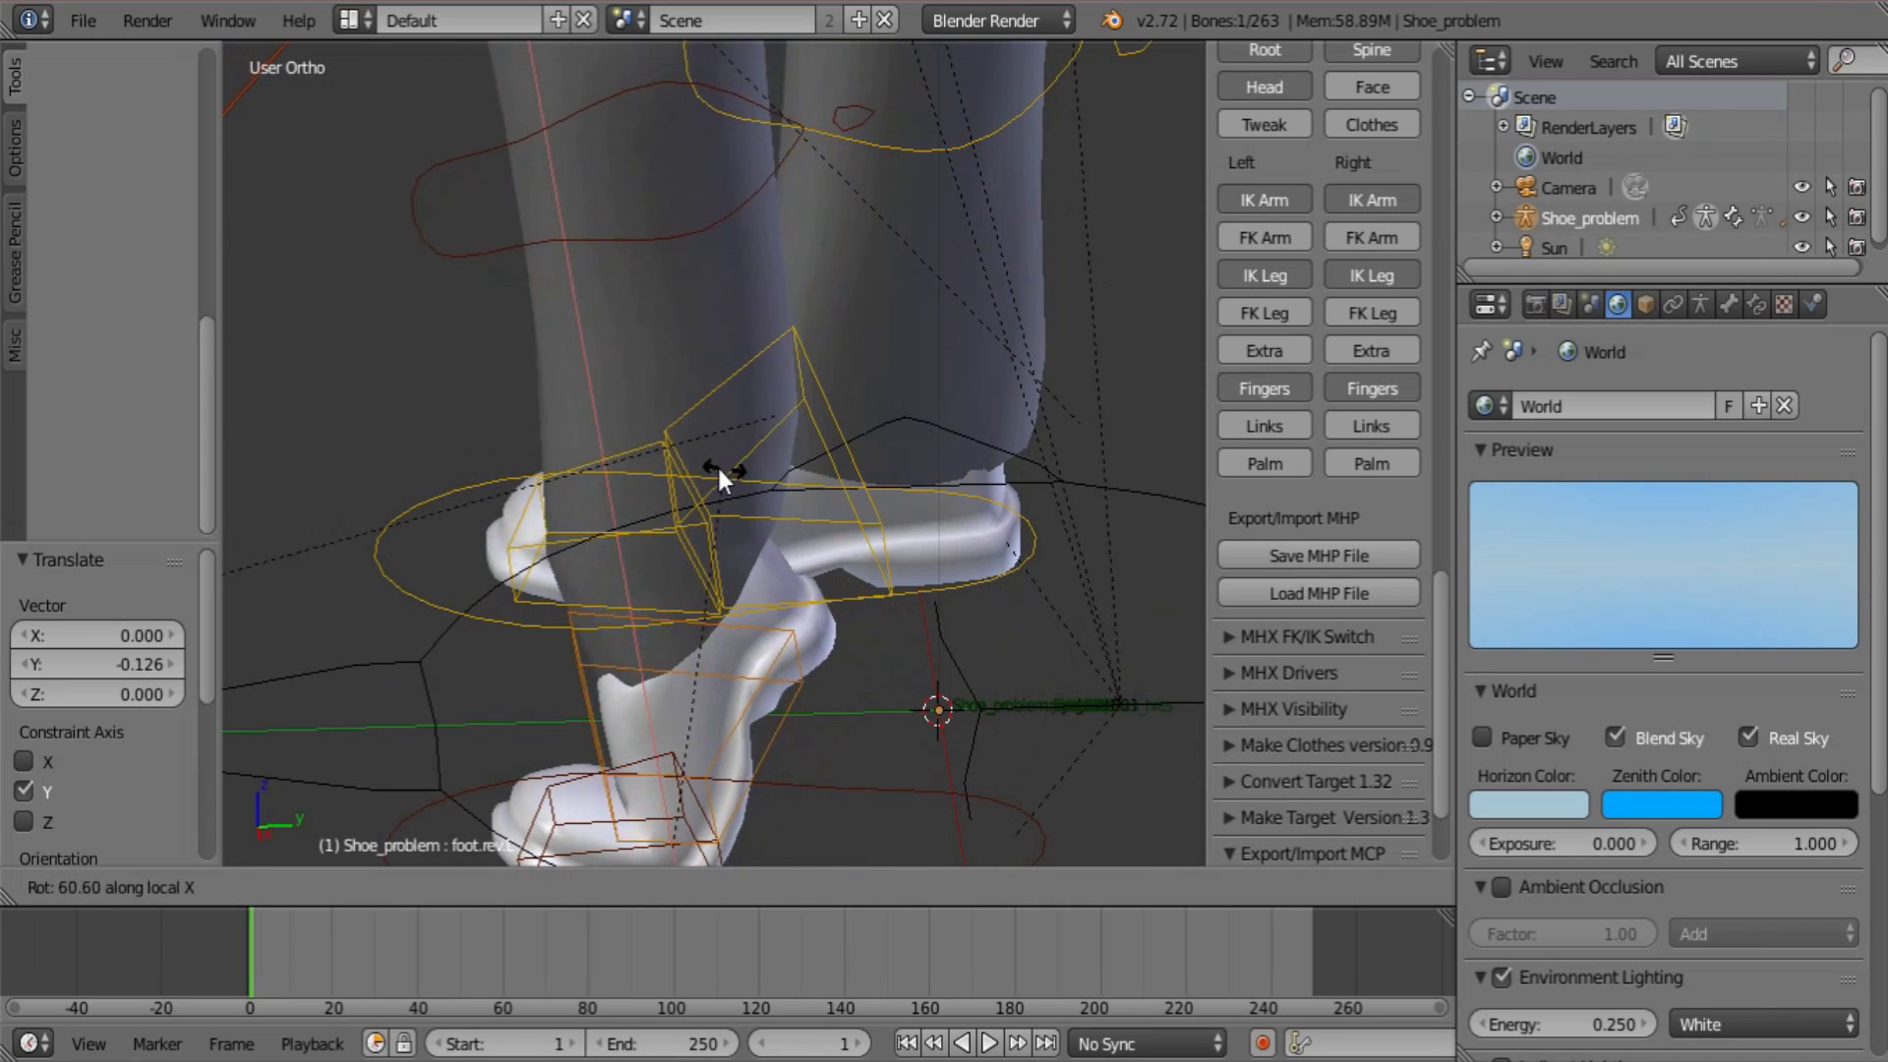
{"action": "key", "text": "Escape"}
{"action": "scroll", "coordinate": [937, 677], "scroll_direction": "down", "scroll_amount": 5}
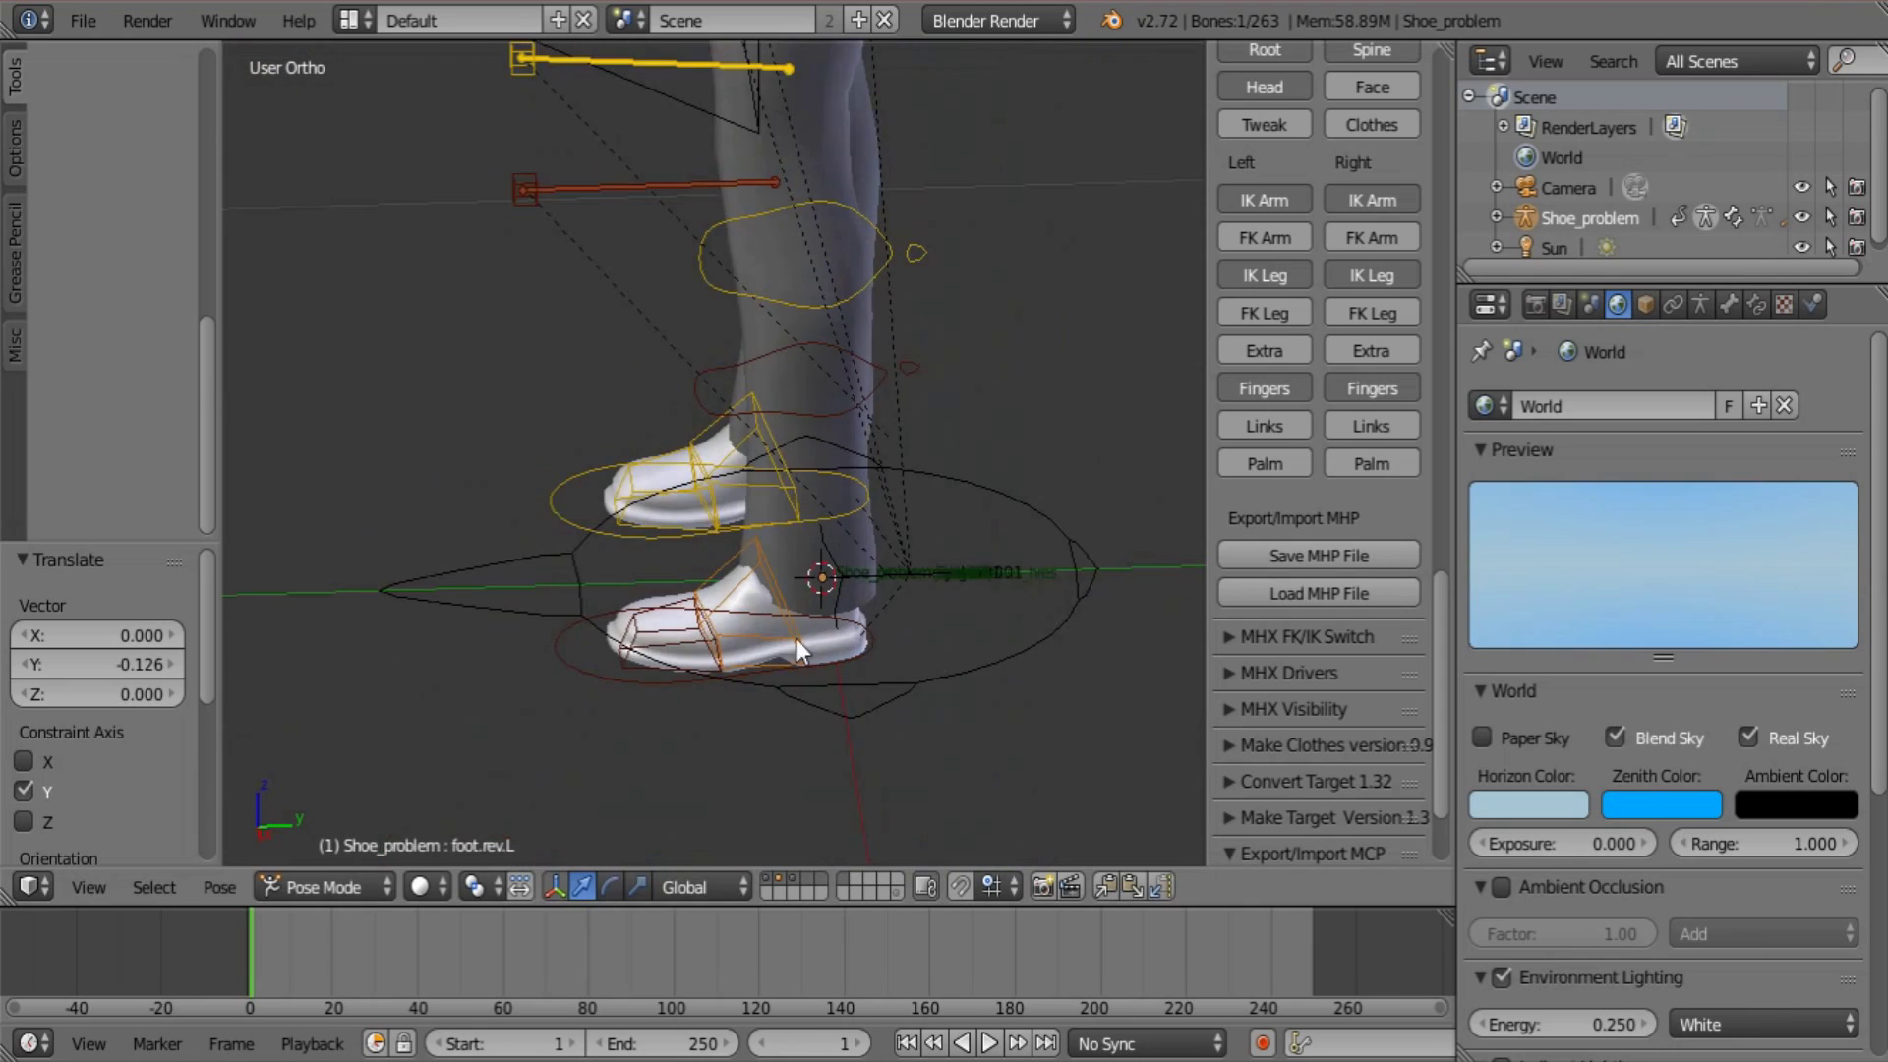
{"action": "middle_click_drag", "start_coordinate": [796, 638], "coordinate": [941, 672]}
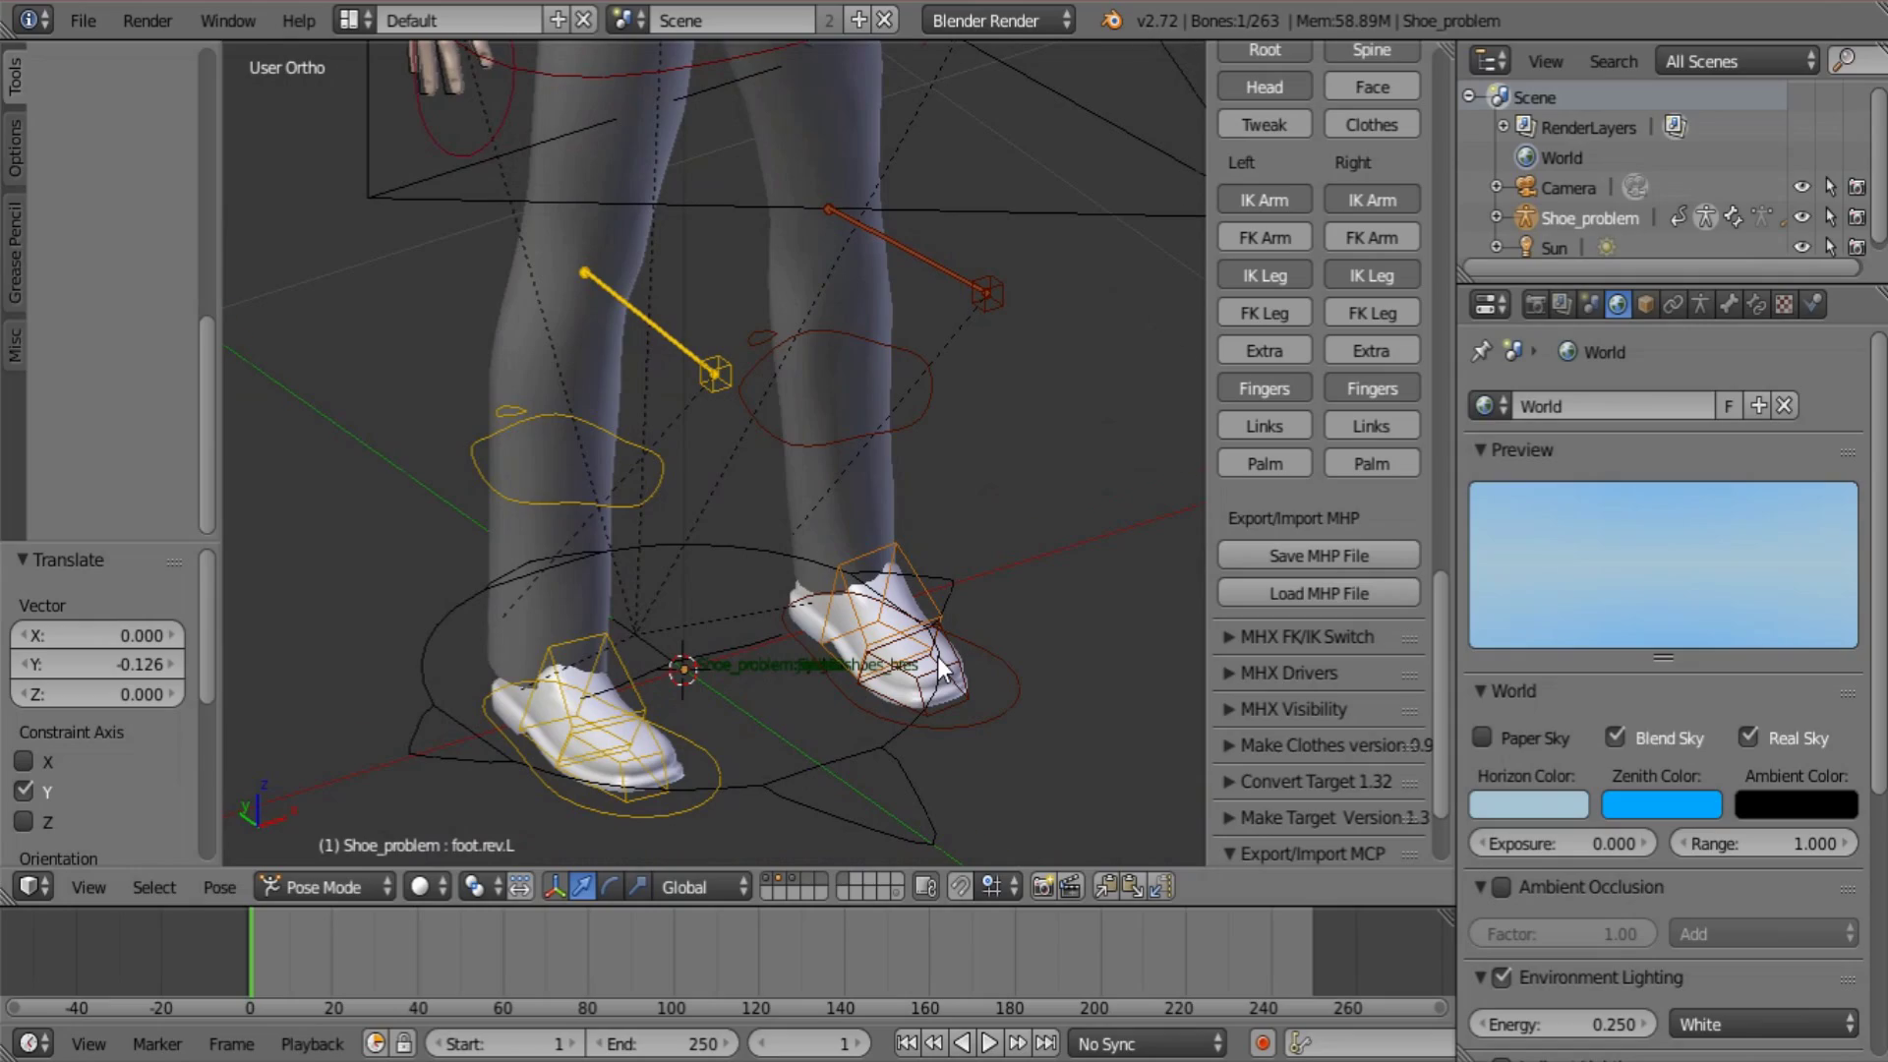